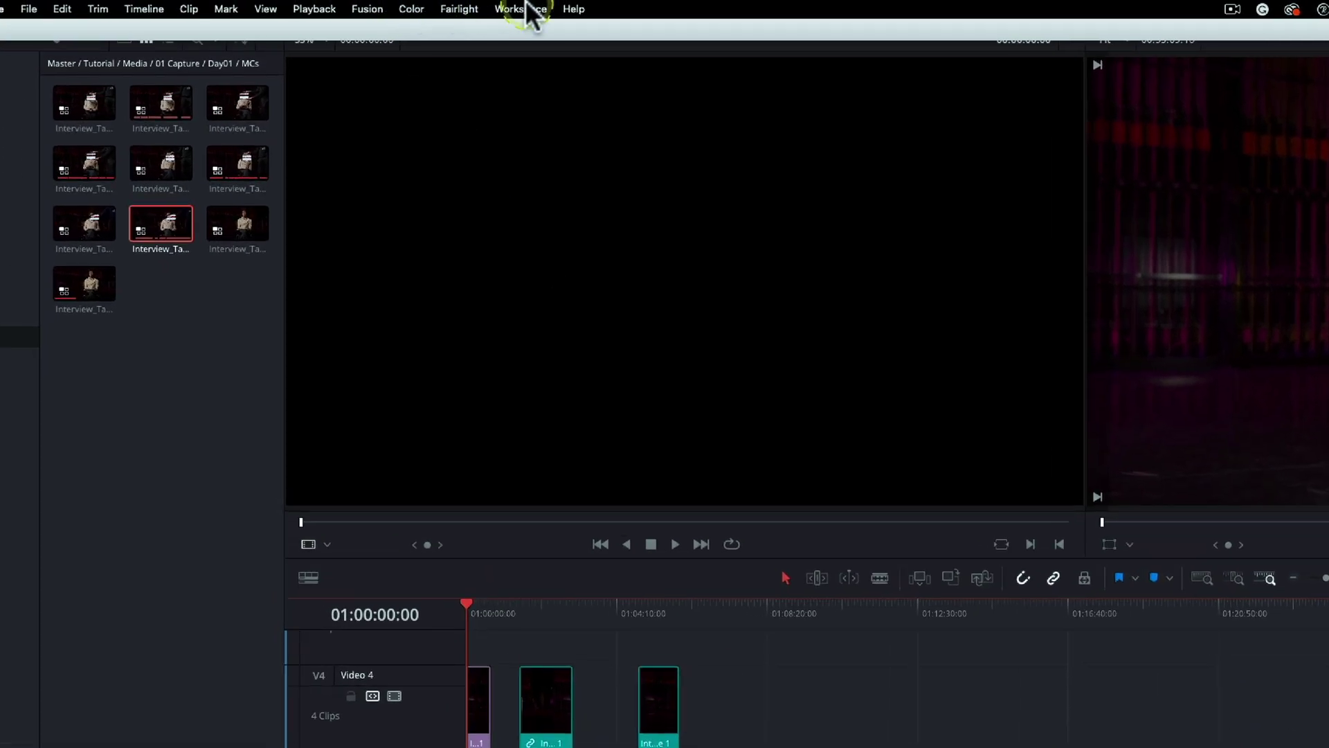
Reset the Edit page to its default UI layout from the Workspace menu.
click(429, 5)
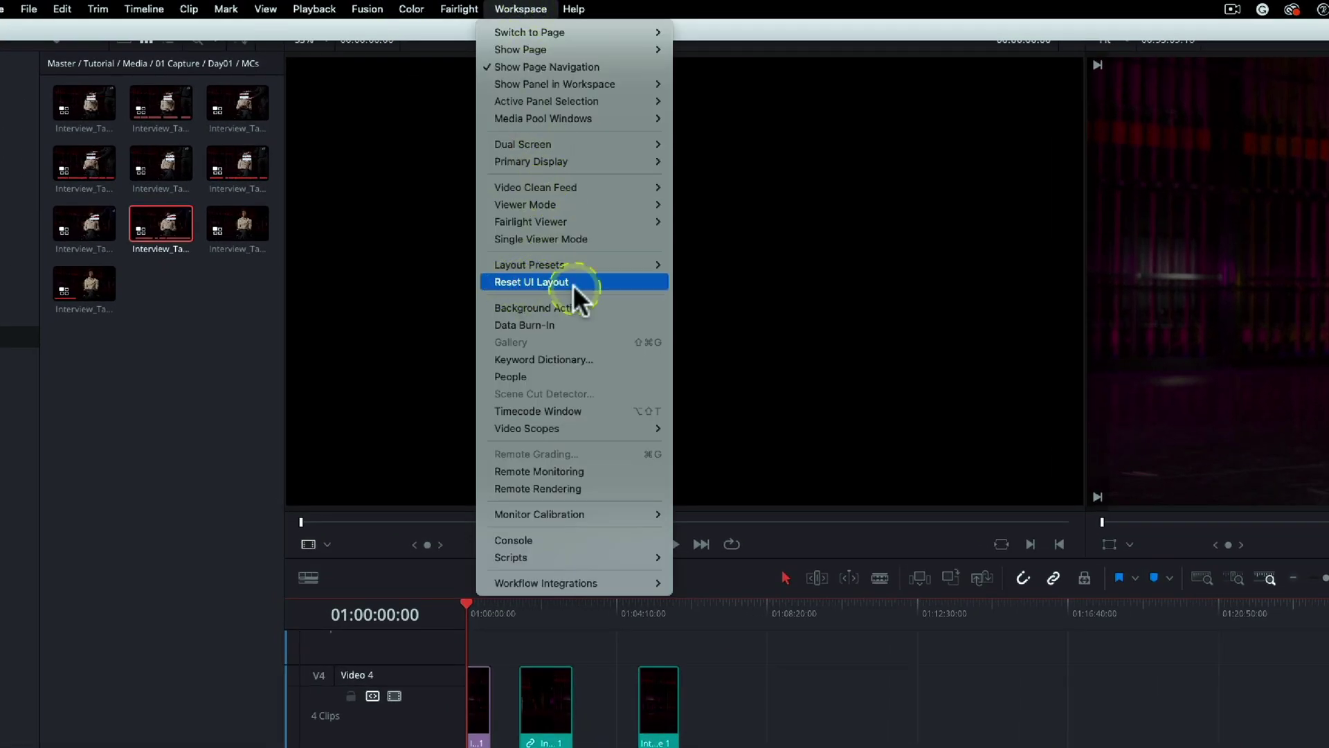
click(1050, 694)
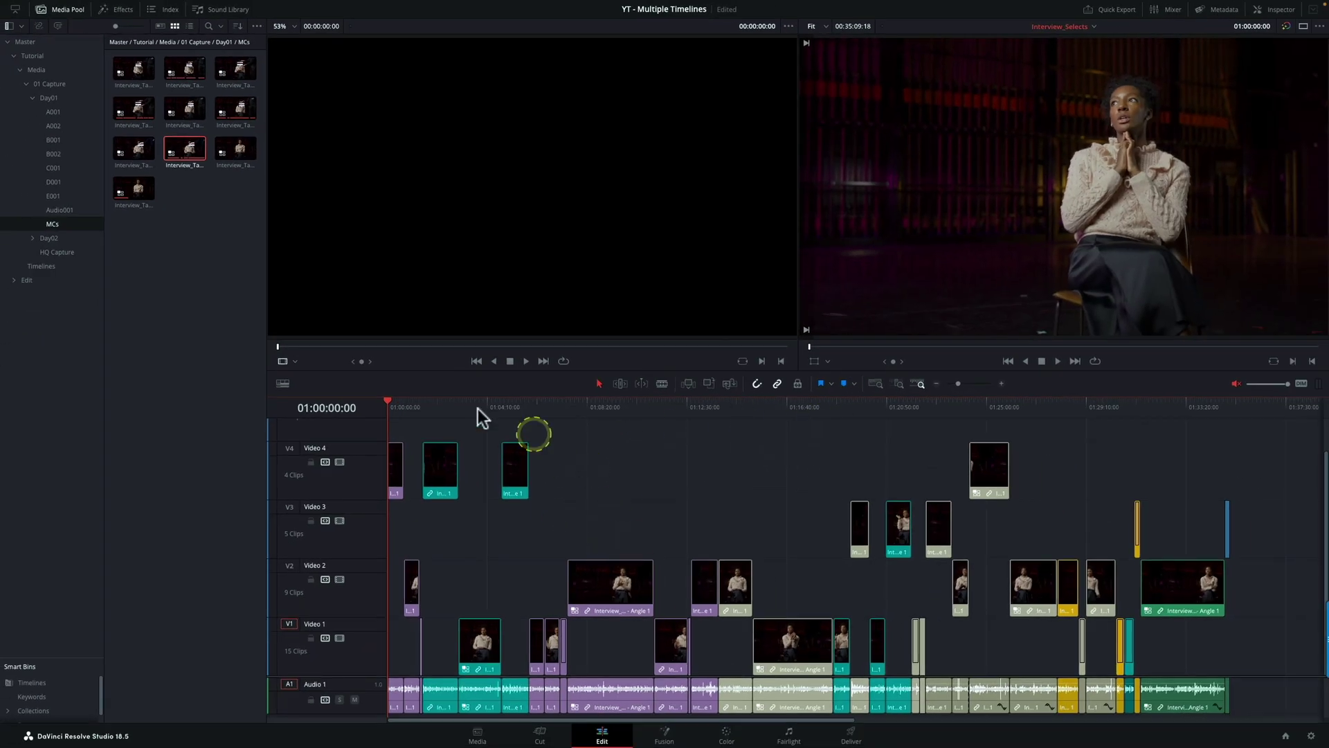
mouse_move(431, 414)
mouse_down()
mouse_move(1215, 432)
mouse_move(440, 417)
mouse_up()
click(516, 465)
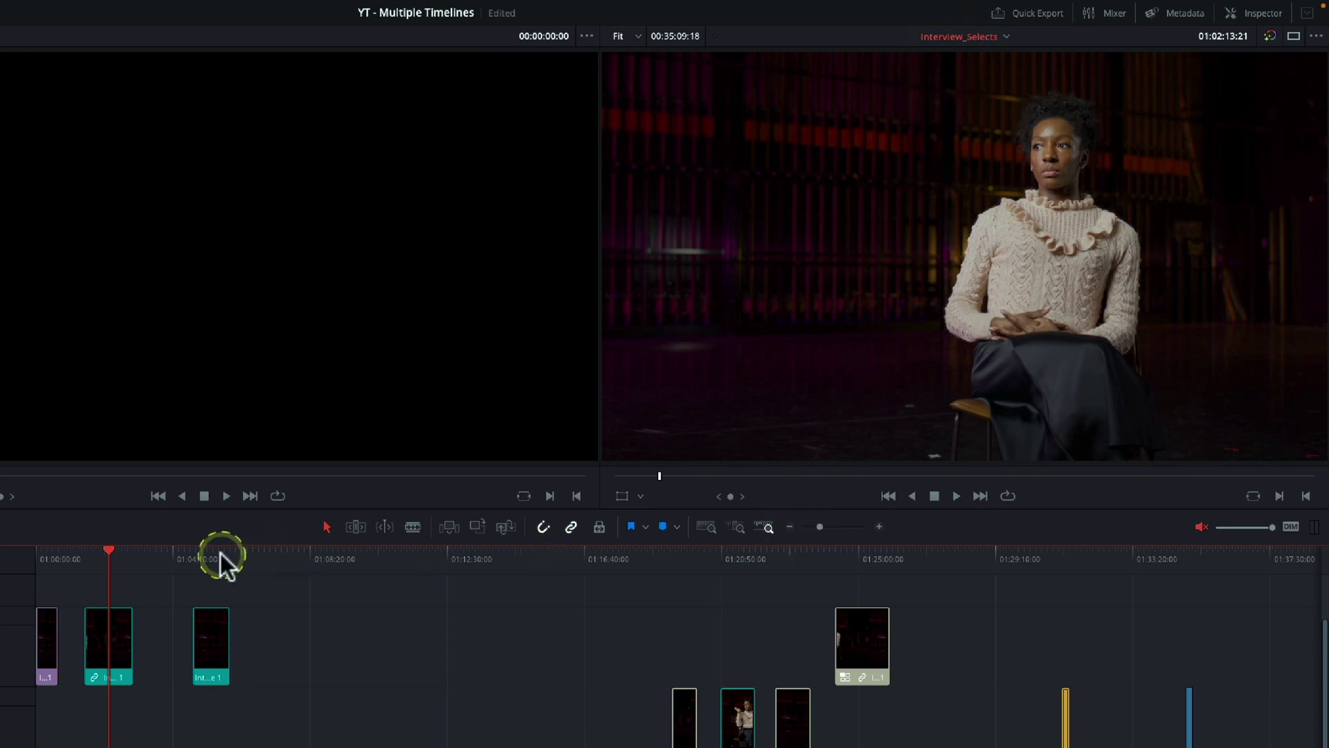
drag(220, 553, 41, 562)
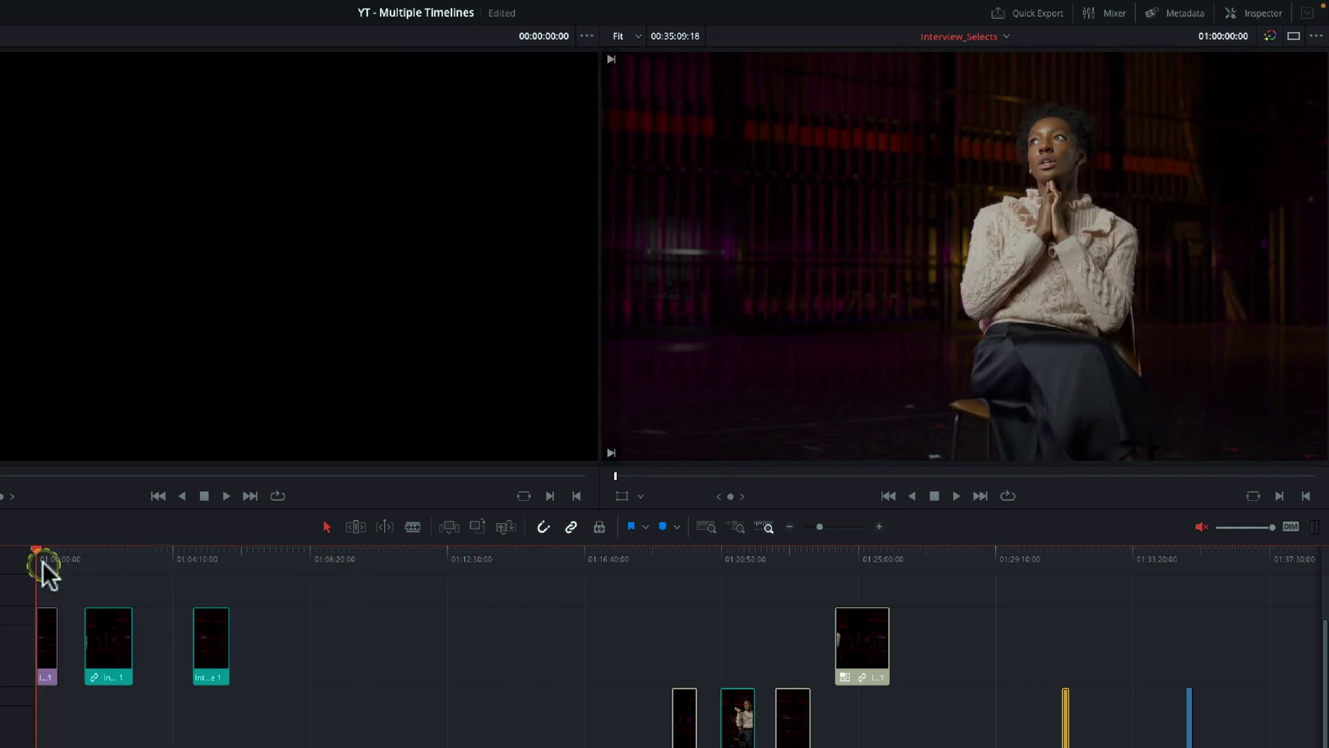
Look at the Precious Adams v1 timeline, then go back to Interview_Selects.
click(1005, 37)
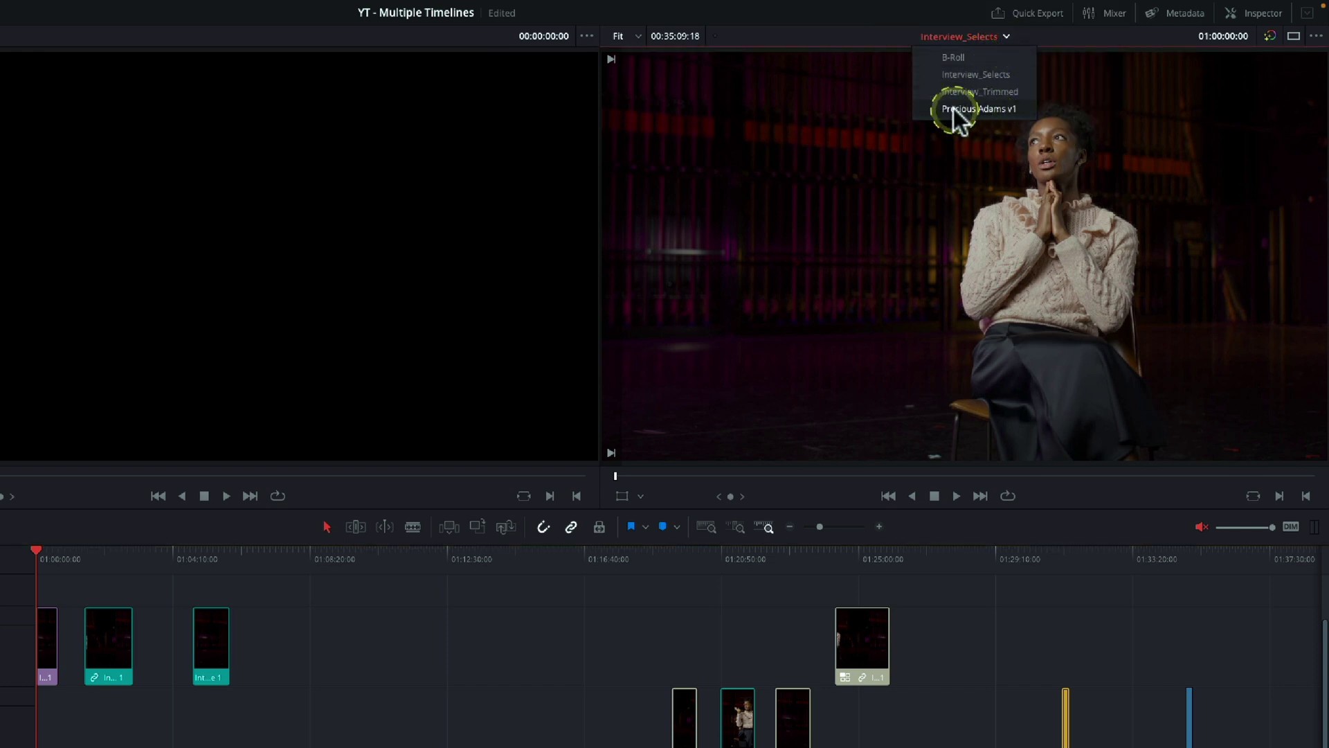
click(1004, 102)
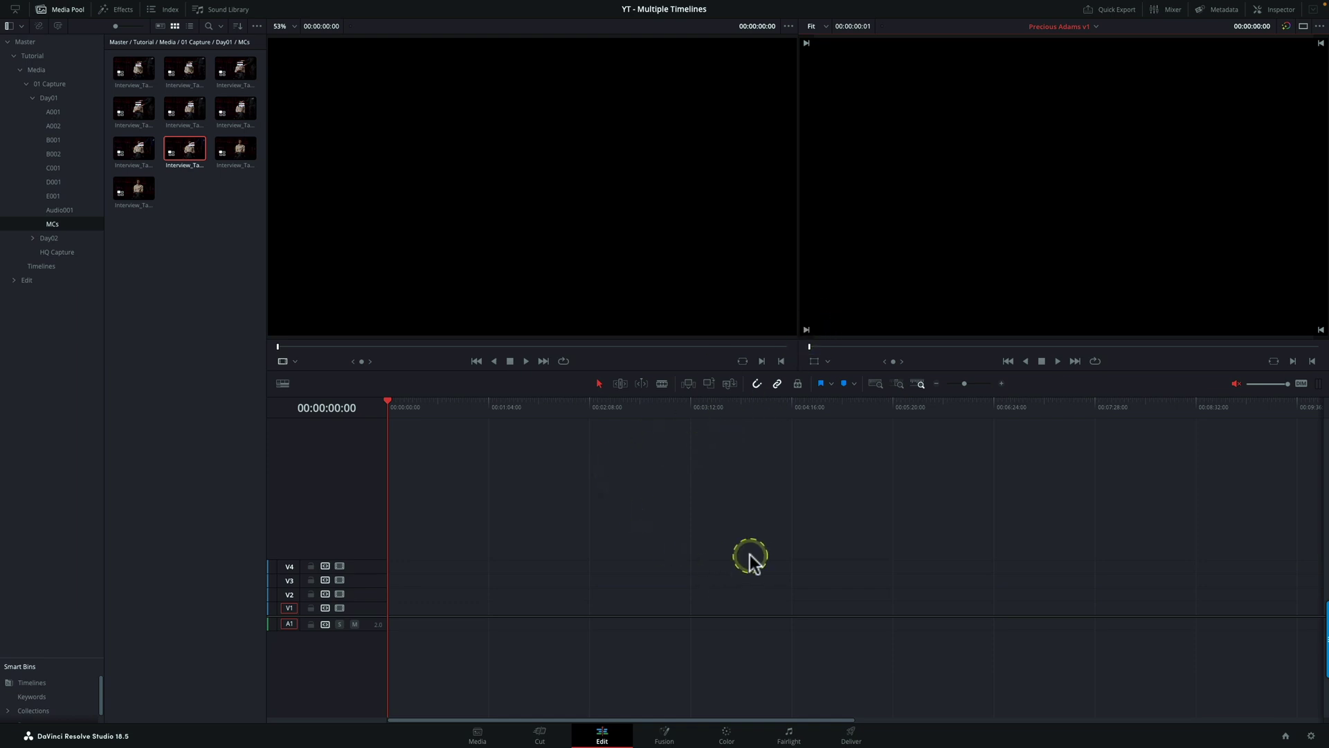
click(1066, 26)
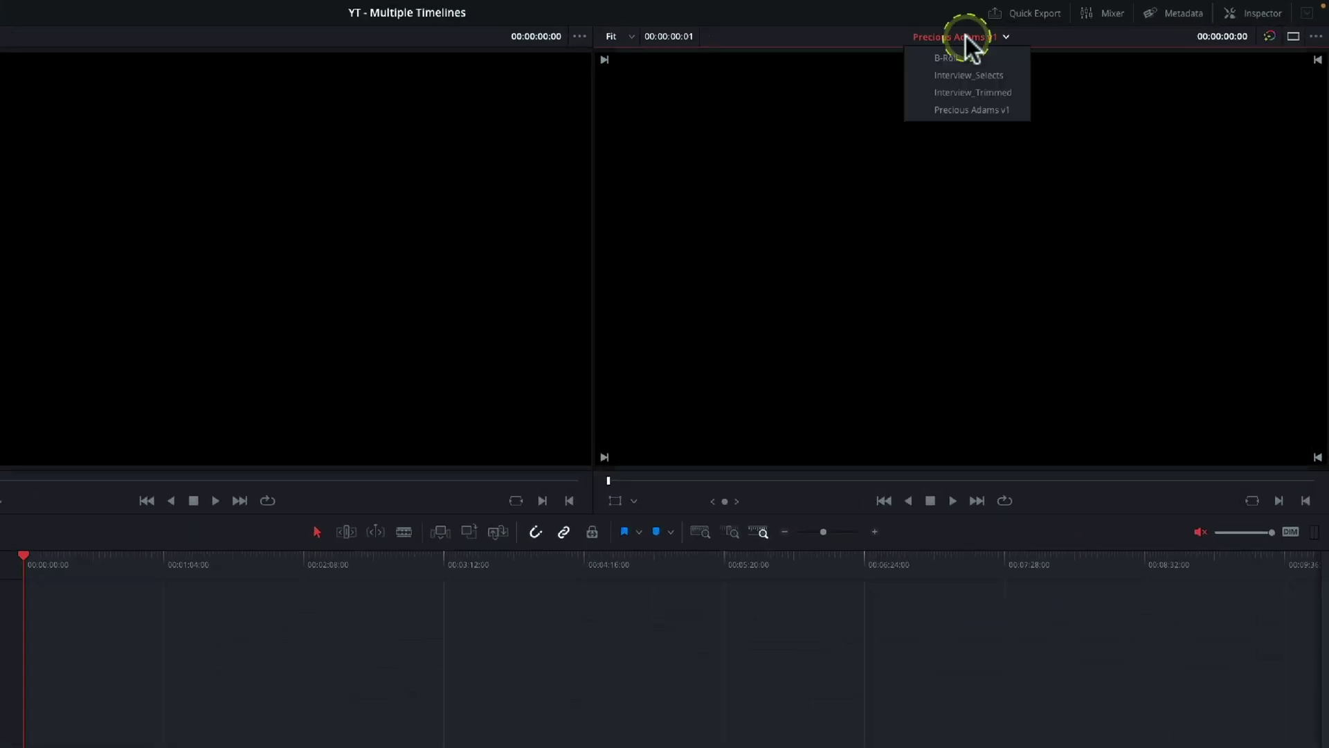
click(962, 74)
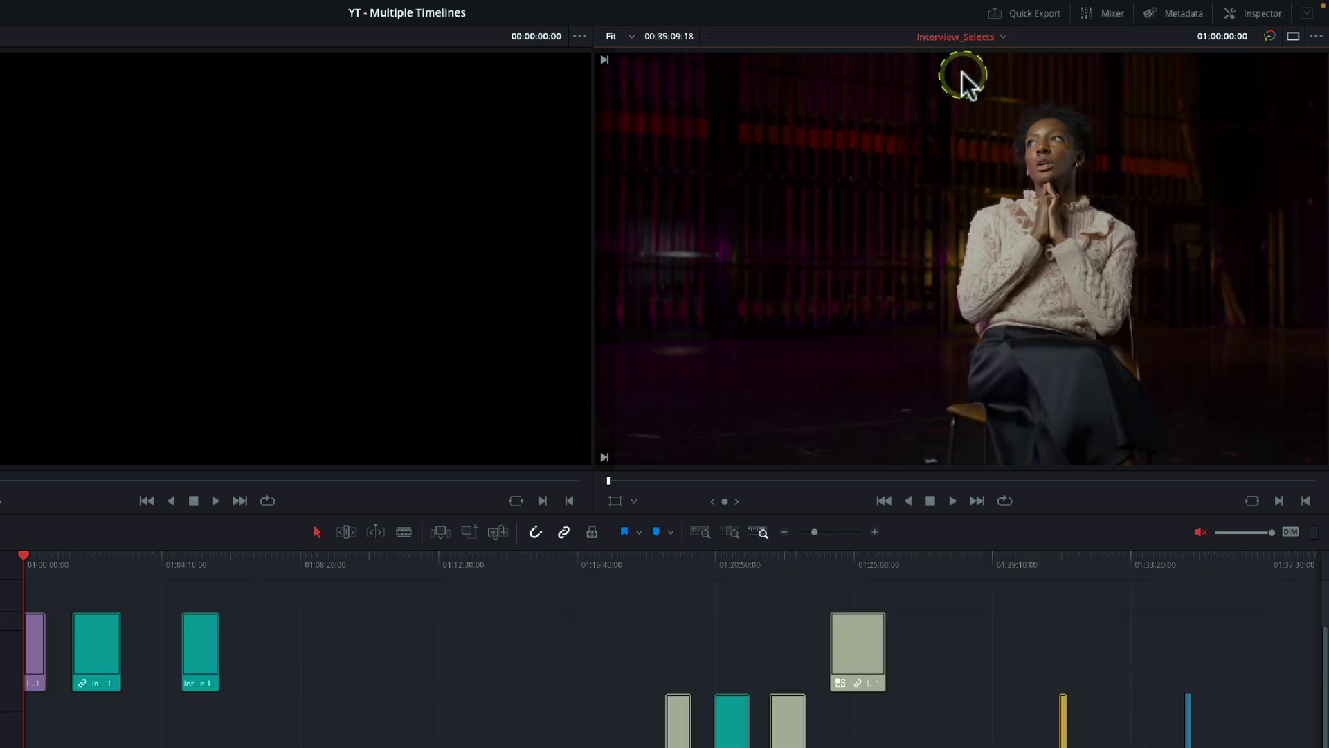
Copy the first V4 clip from Interview_Selects and paste it into Precious Adams v1.
click(549, 355)
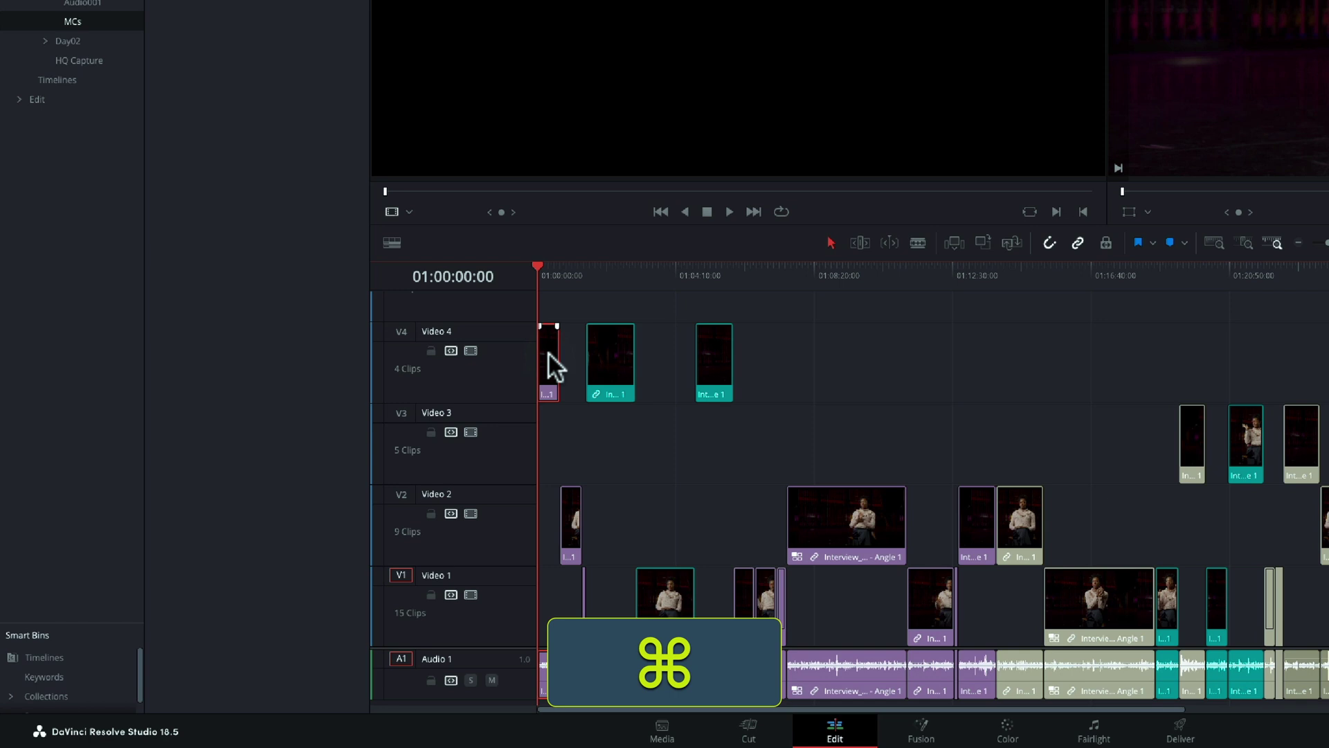
key(super+c)
click(1256, 192)
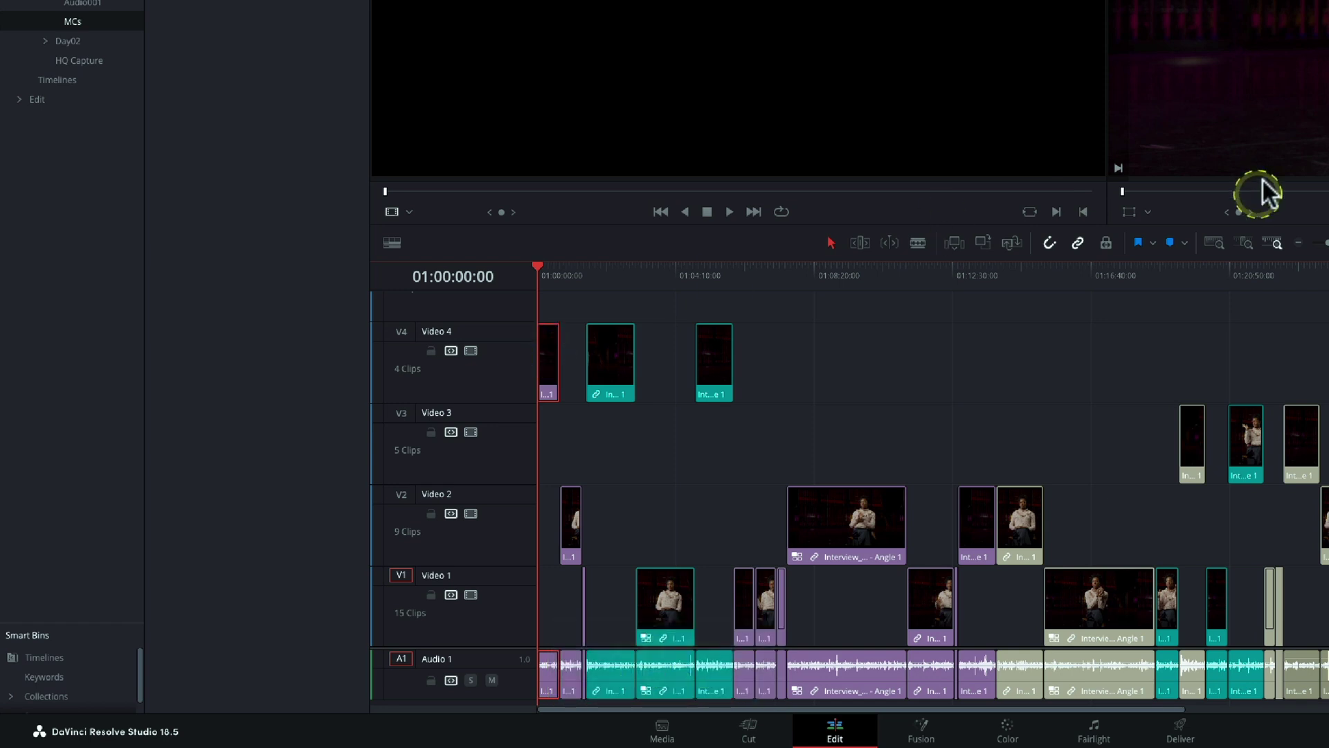
click(1328, 0)
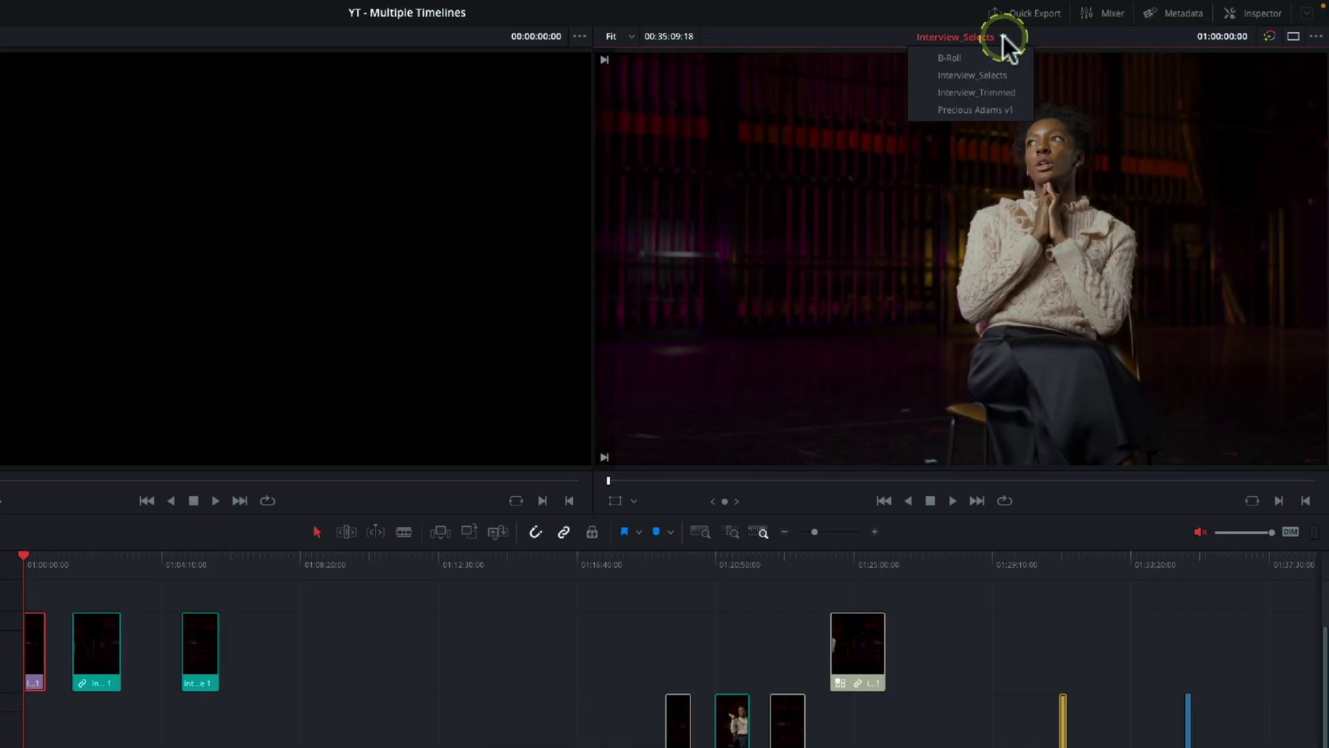
click(1328, 0)
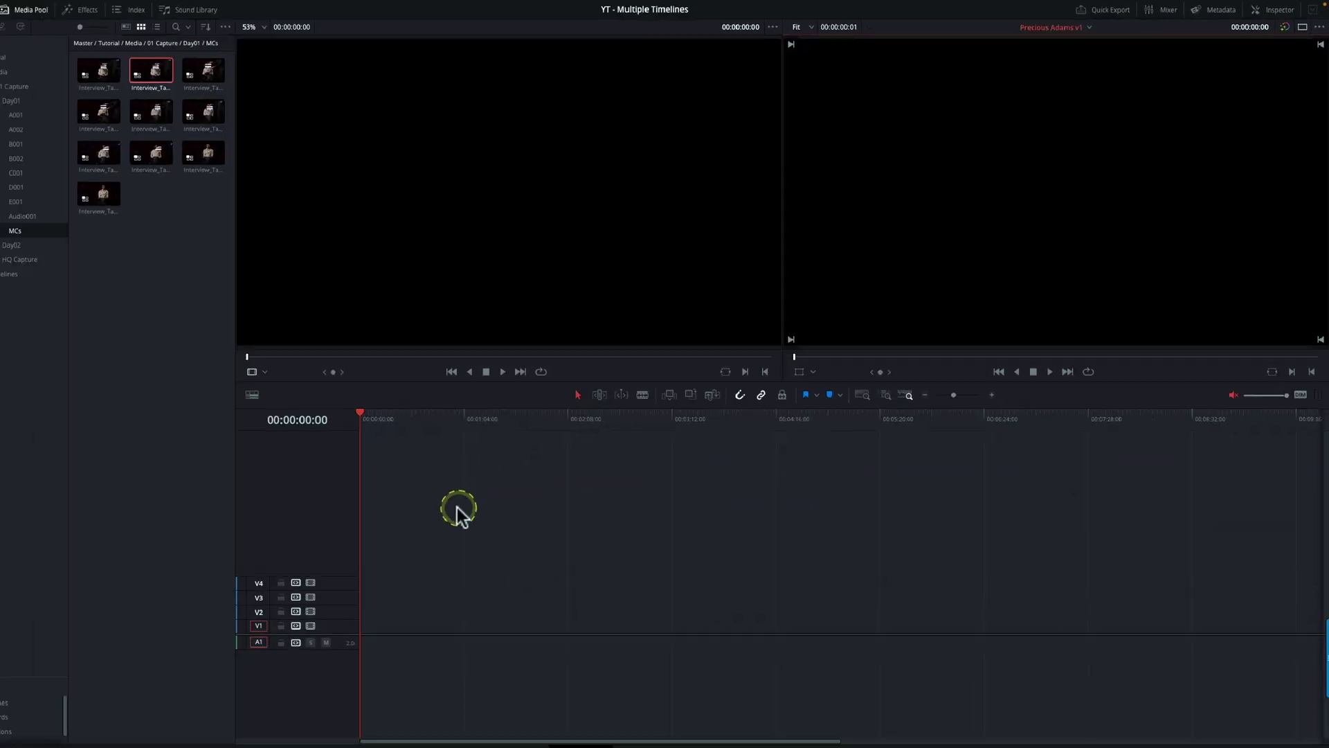
key(super+v)
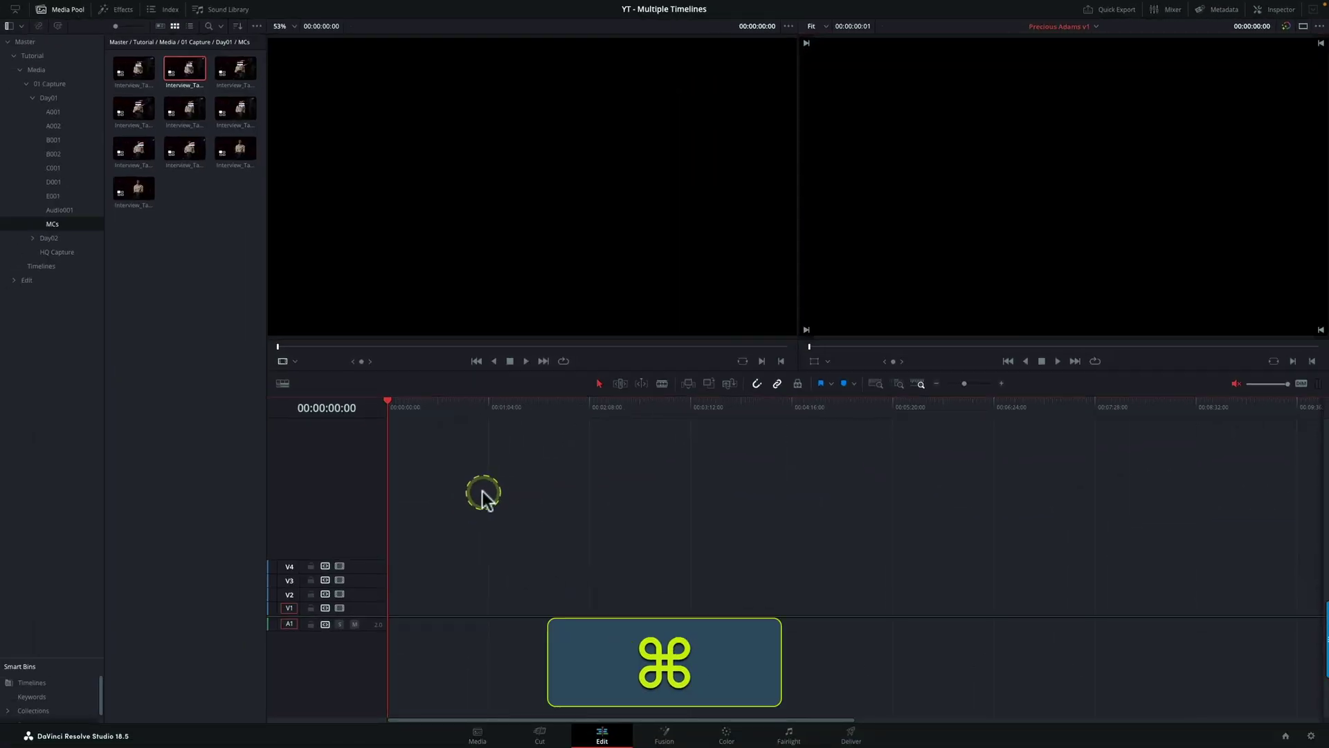
key(super+v)
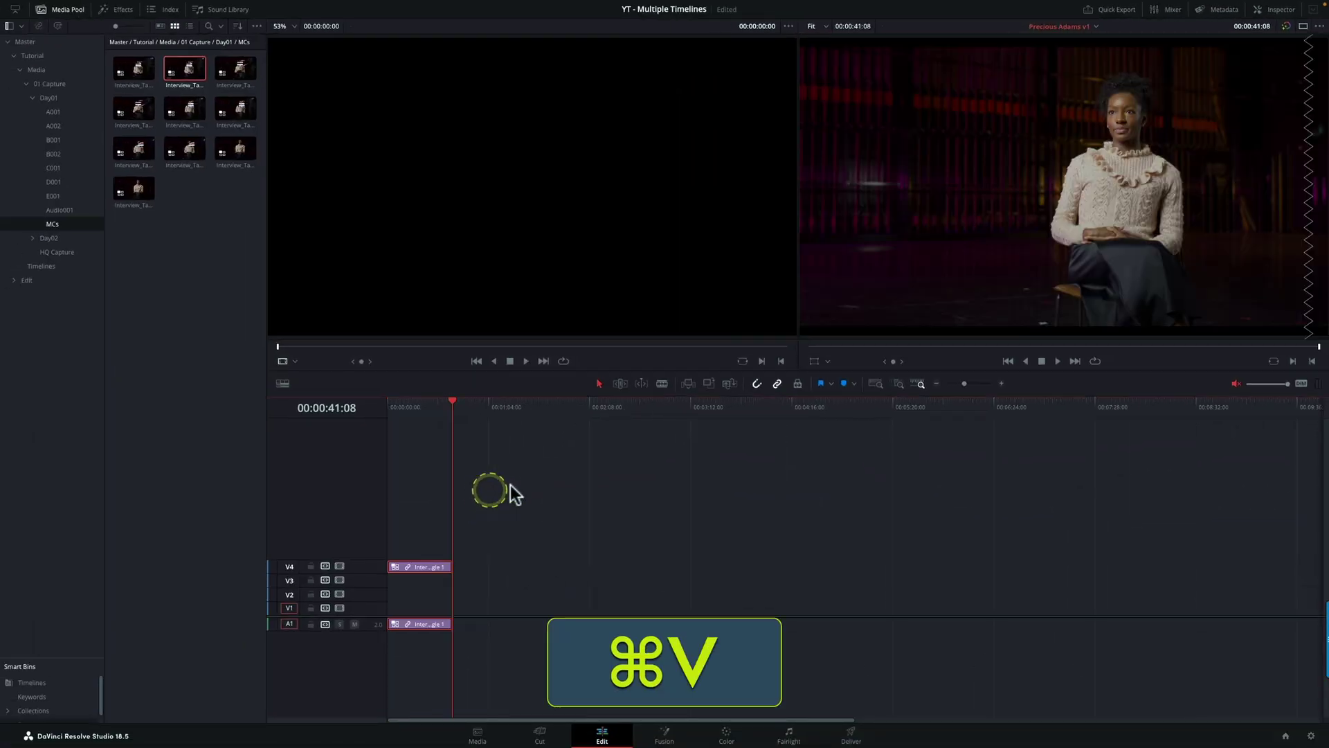
Copy the second V4 clip and paste it after the first in Precious Adams v1.
click(1080, 28)
click(1074, 50)
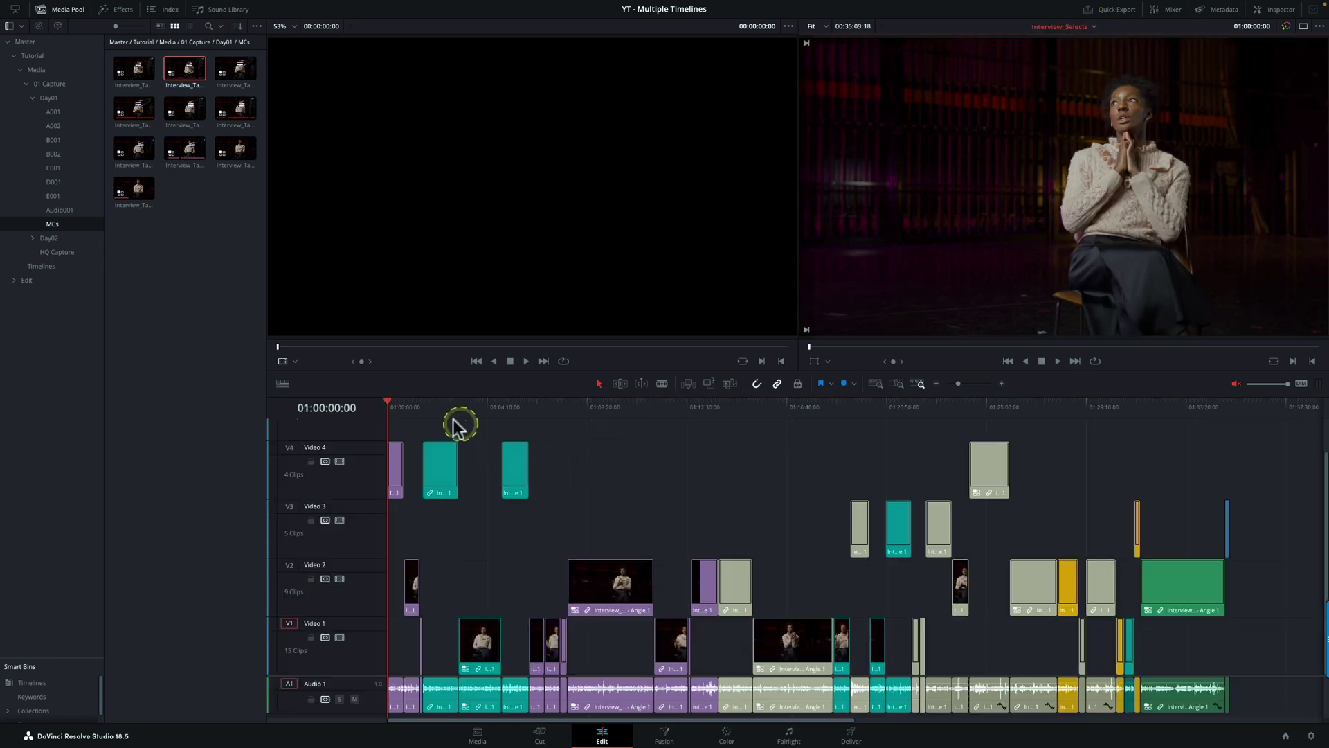
click(441, 454)
key(super+c)
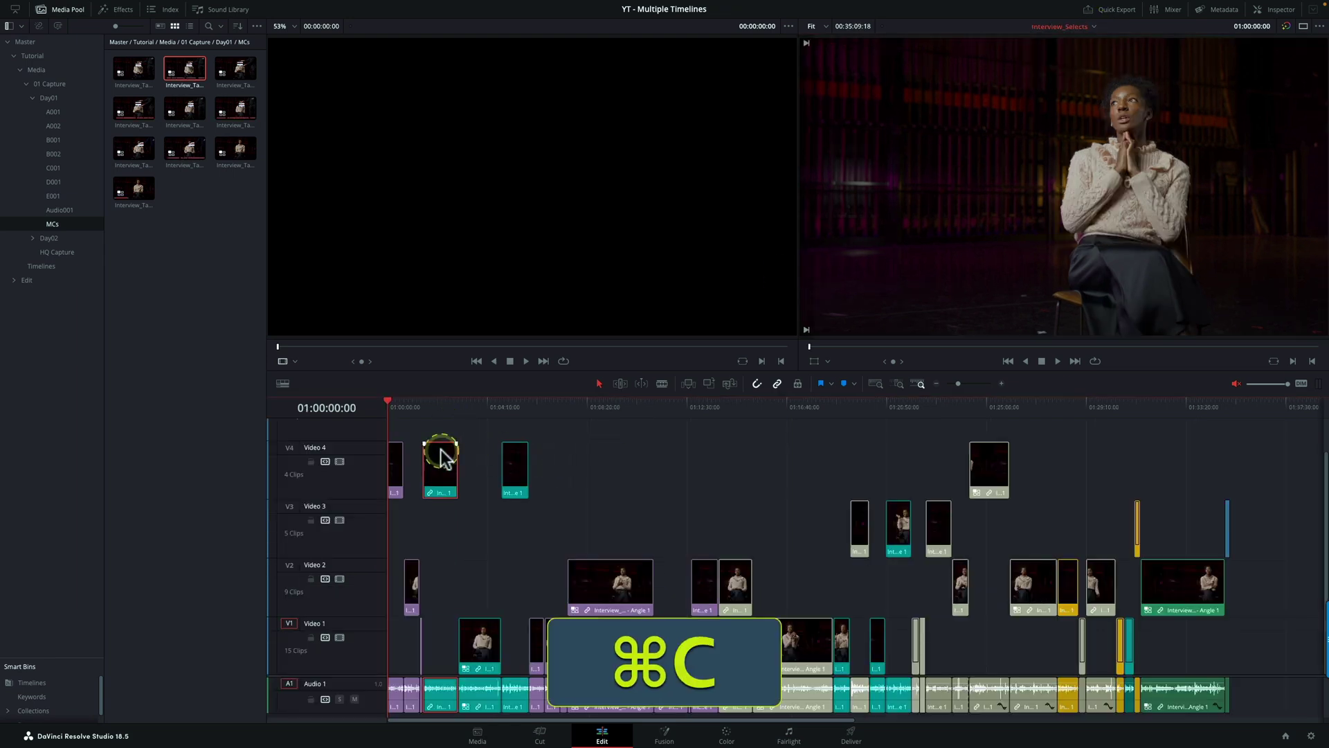
click(1092, 27)
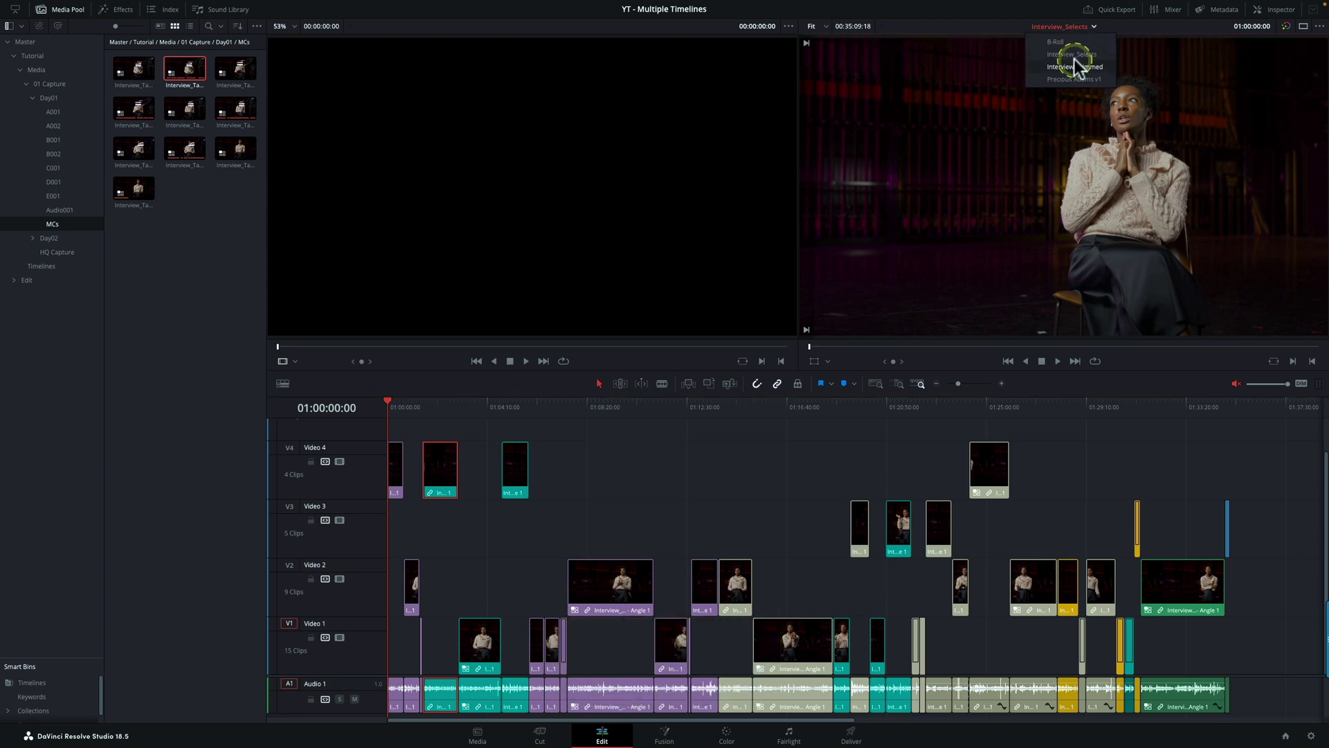
click(1071, 79)
click(556, 475)
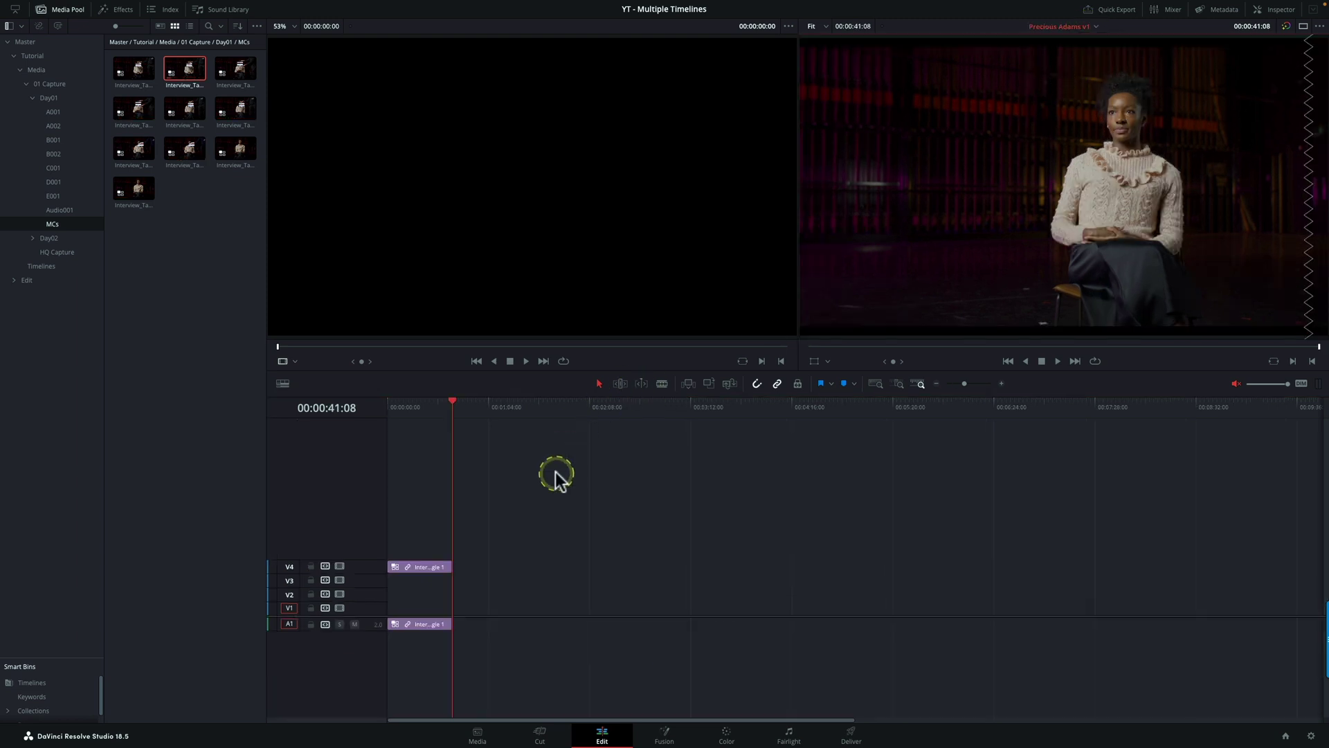
key(super+v)
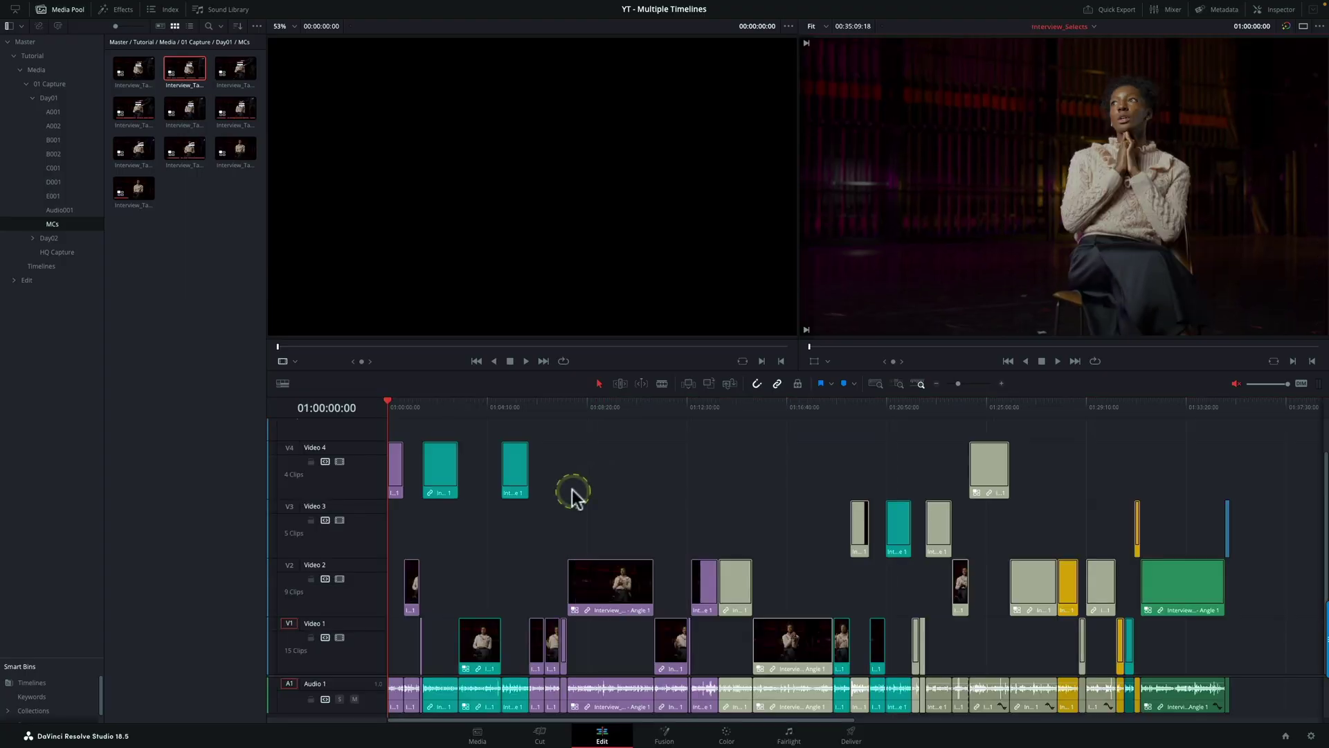
Go back to Interview_Selects and enable Stacked Timelines in the timeline view options.
click(698, 471)
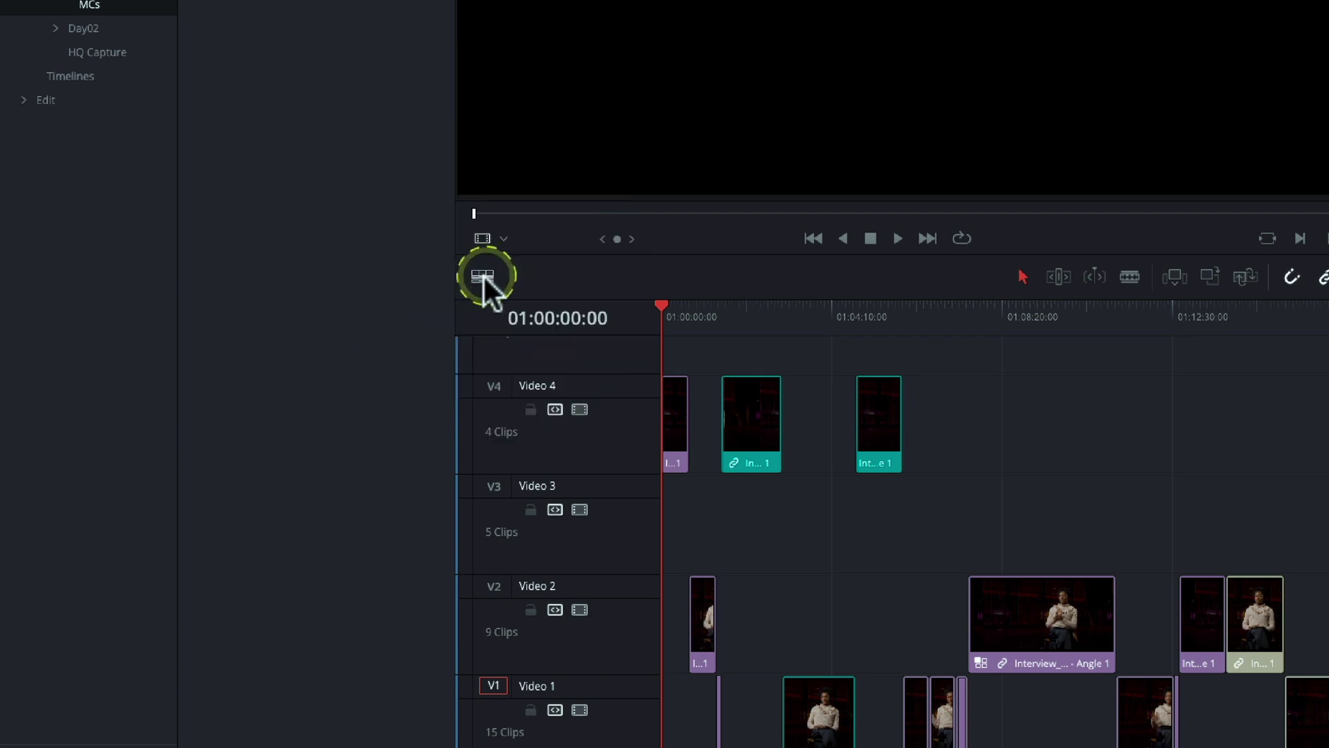
click(484, 279)
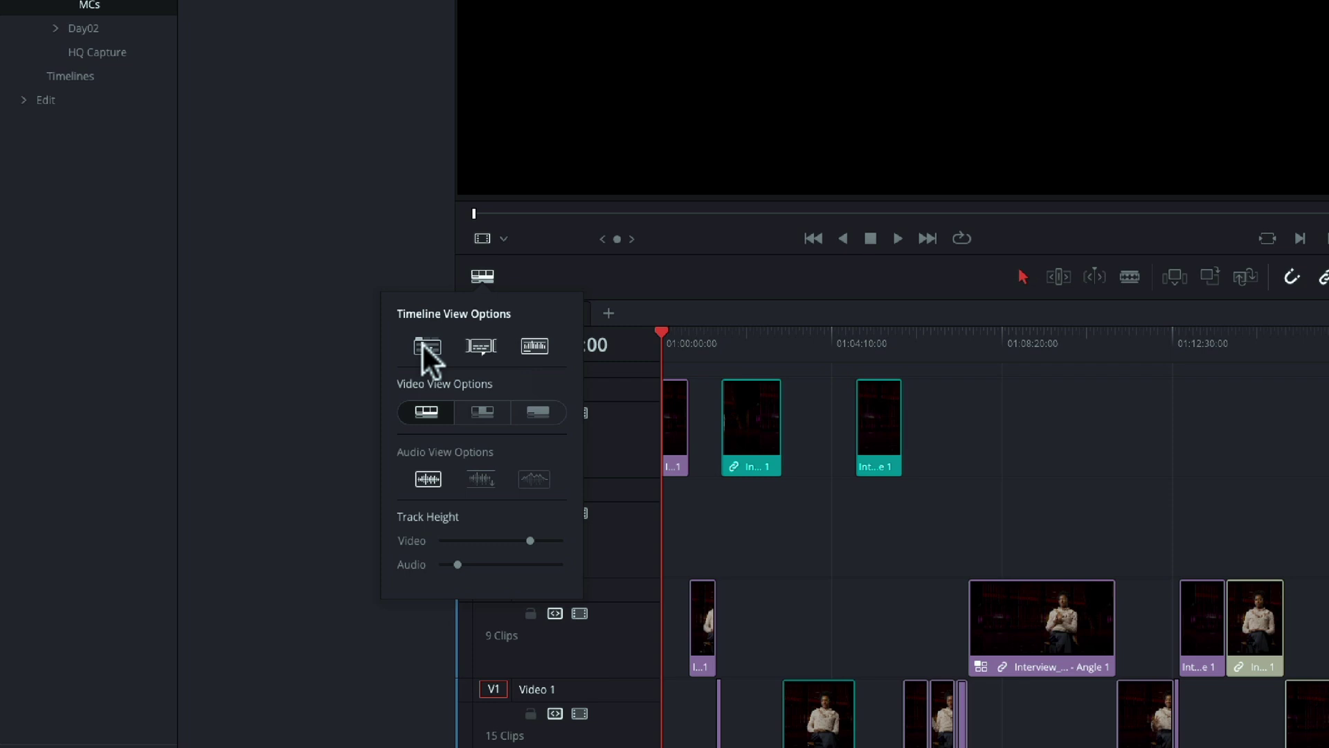
Add a second timeline tab and load Precious Adams v1 into it.
click(651, 279)
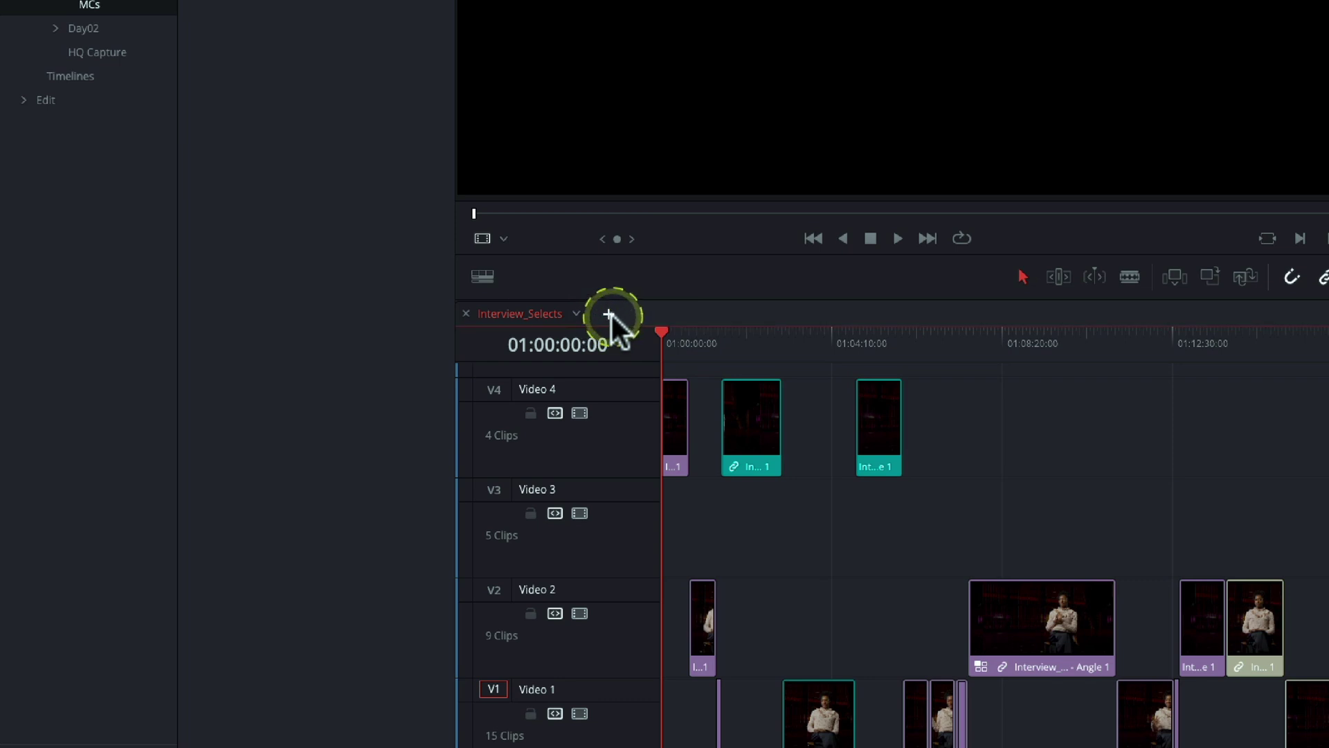
click(609, 313)
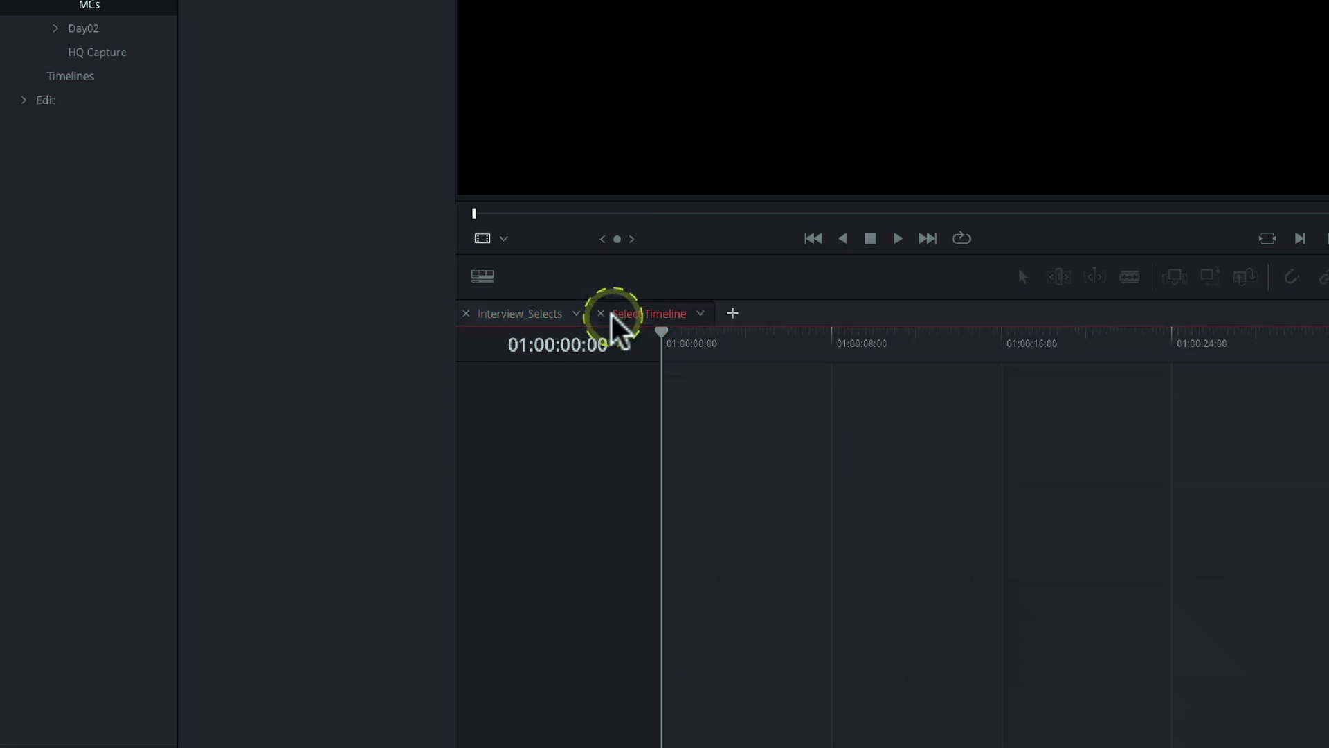
click(700, 314)
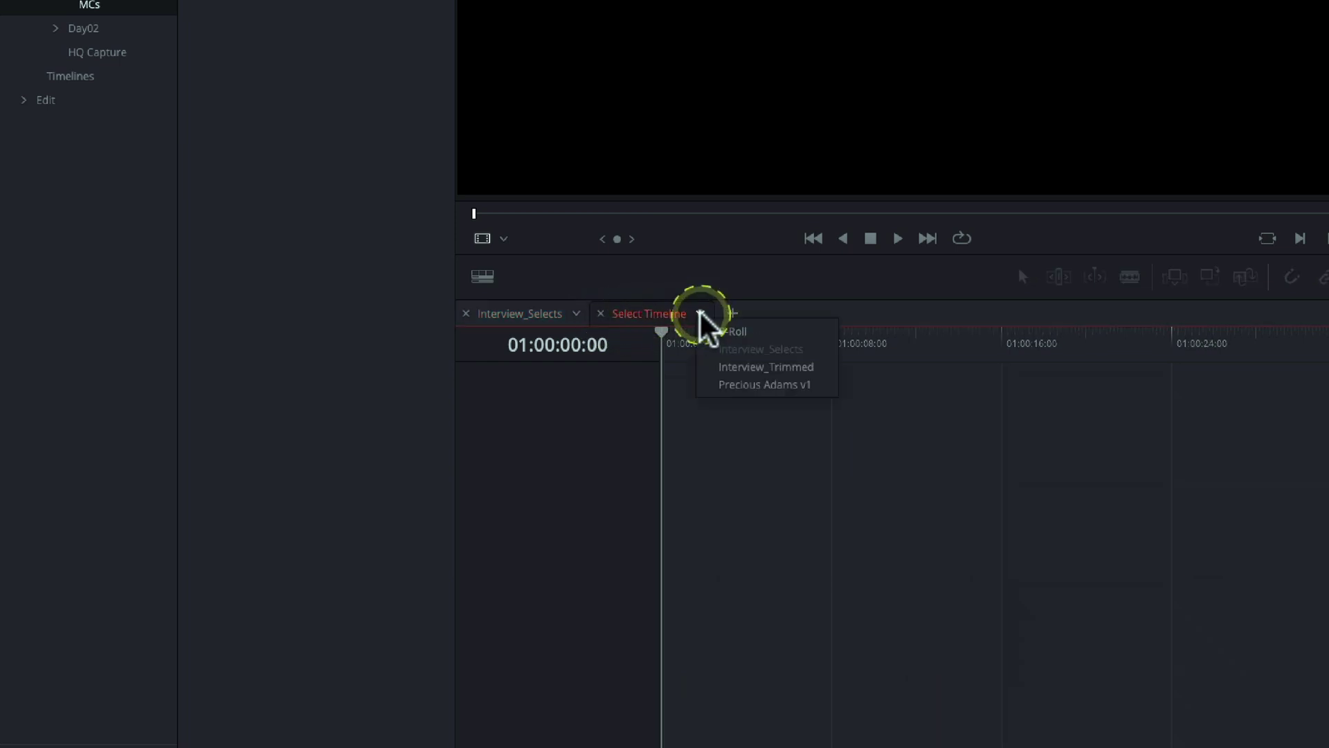
click(751, 384)
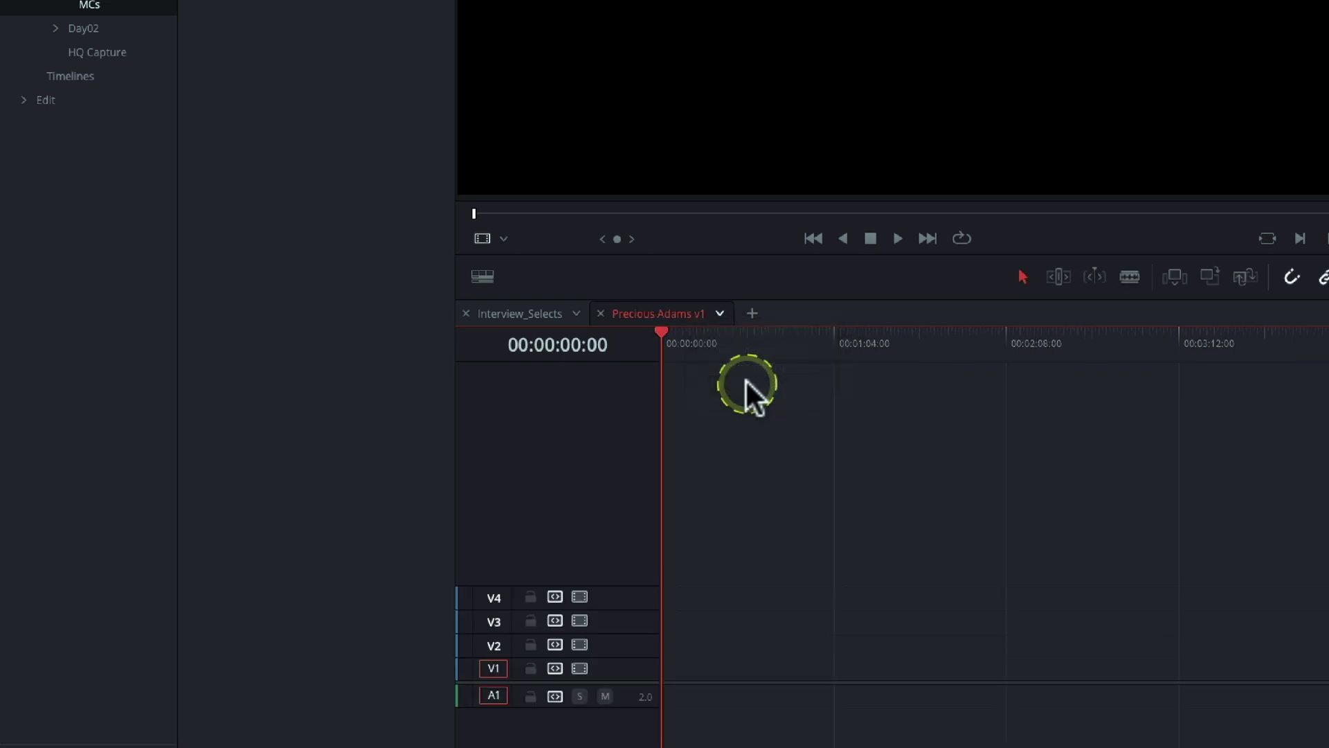
click(535, 313)
click(654, 313)
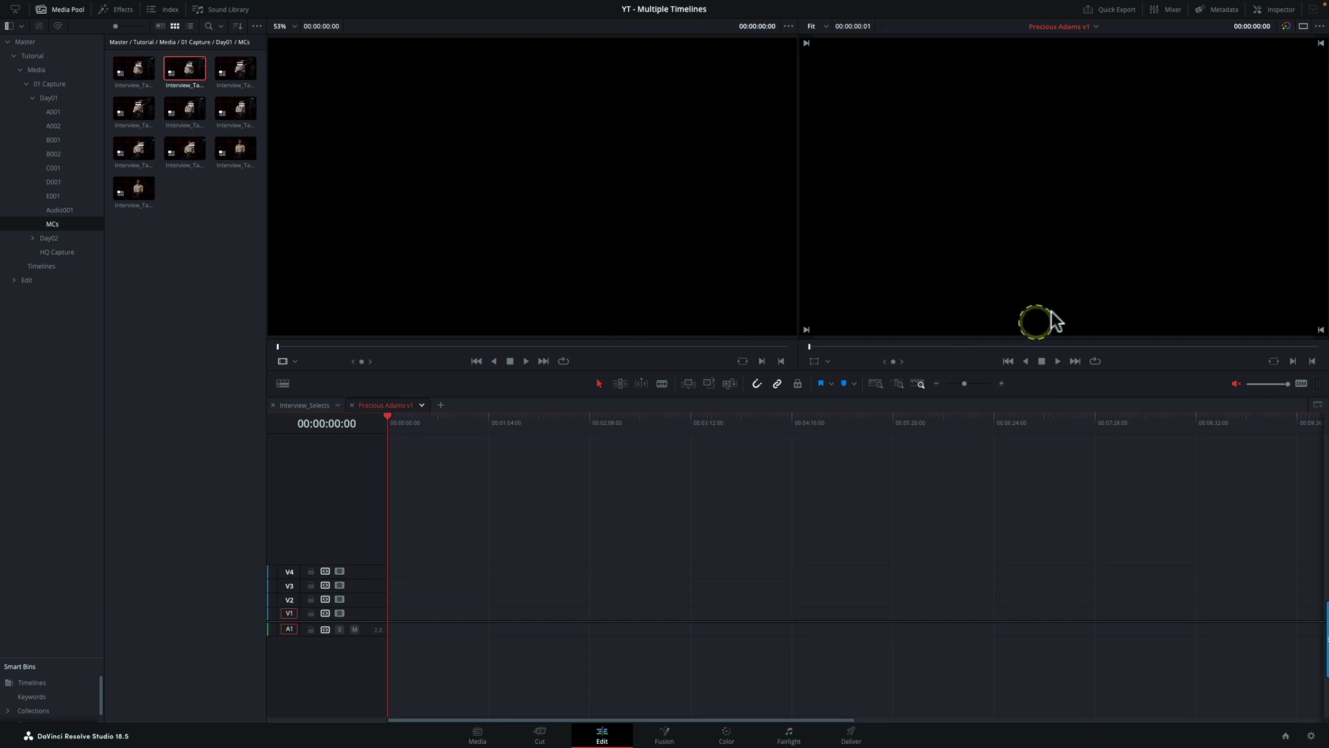
Copy the V4 clip from Interview_Selects and paste it into the empty Precious Adams v1 tab.
click(312, 407)
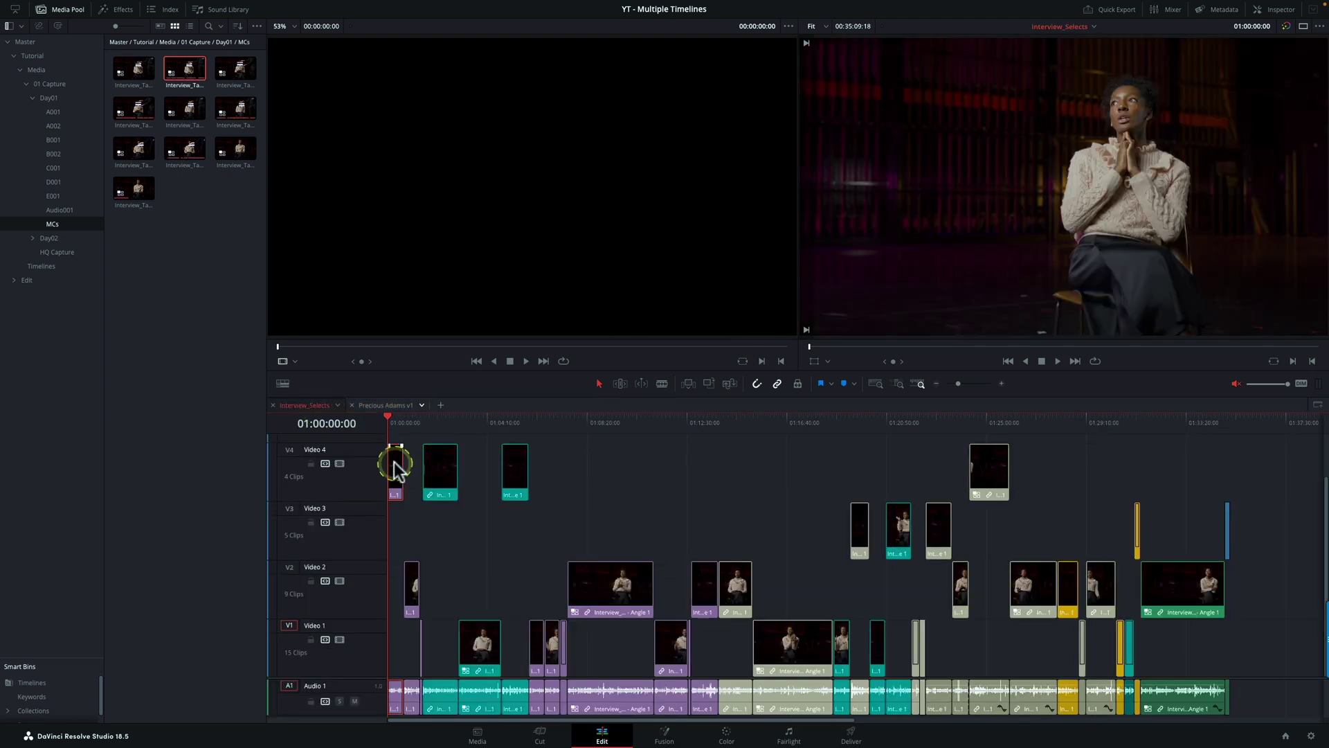
key(super+c)
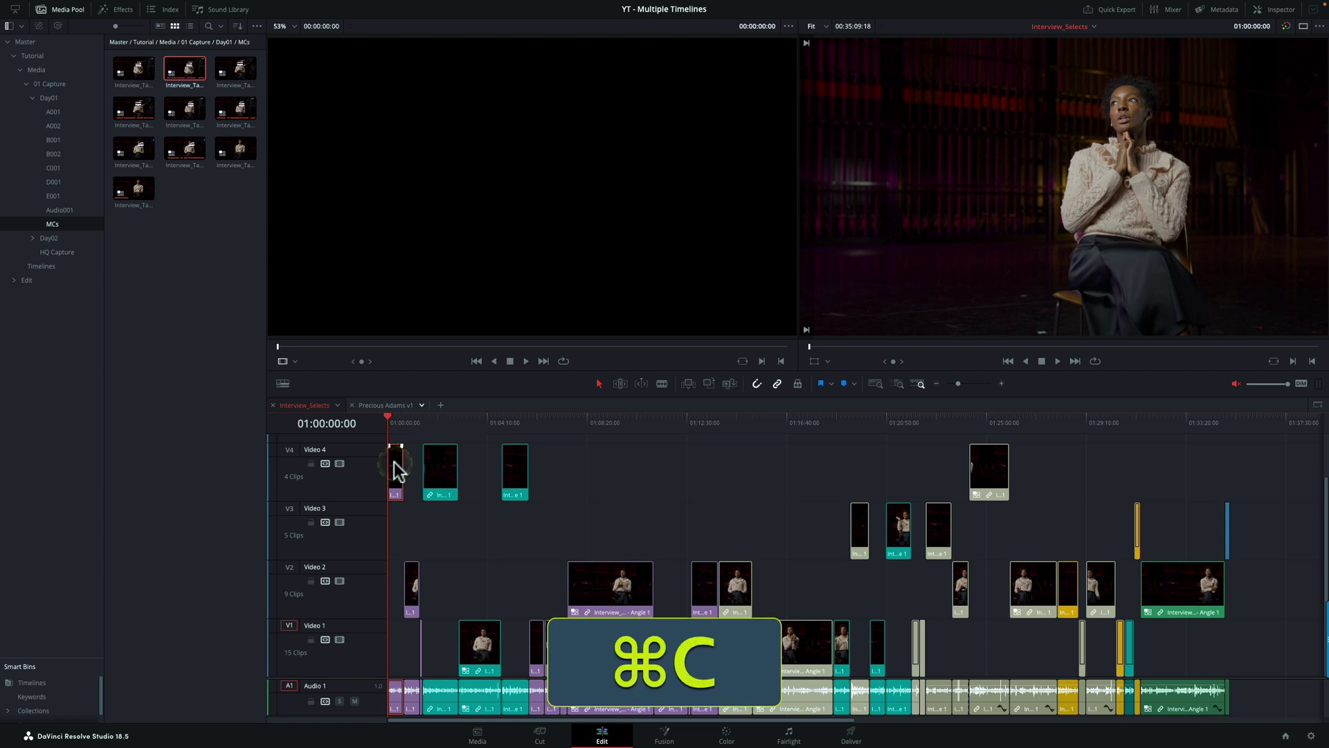
click(381, 407)
key(super+v)
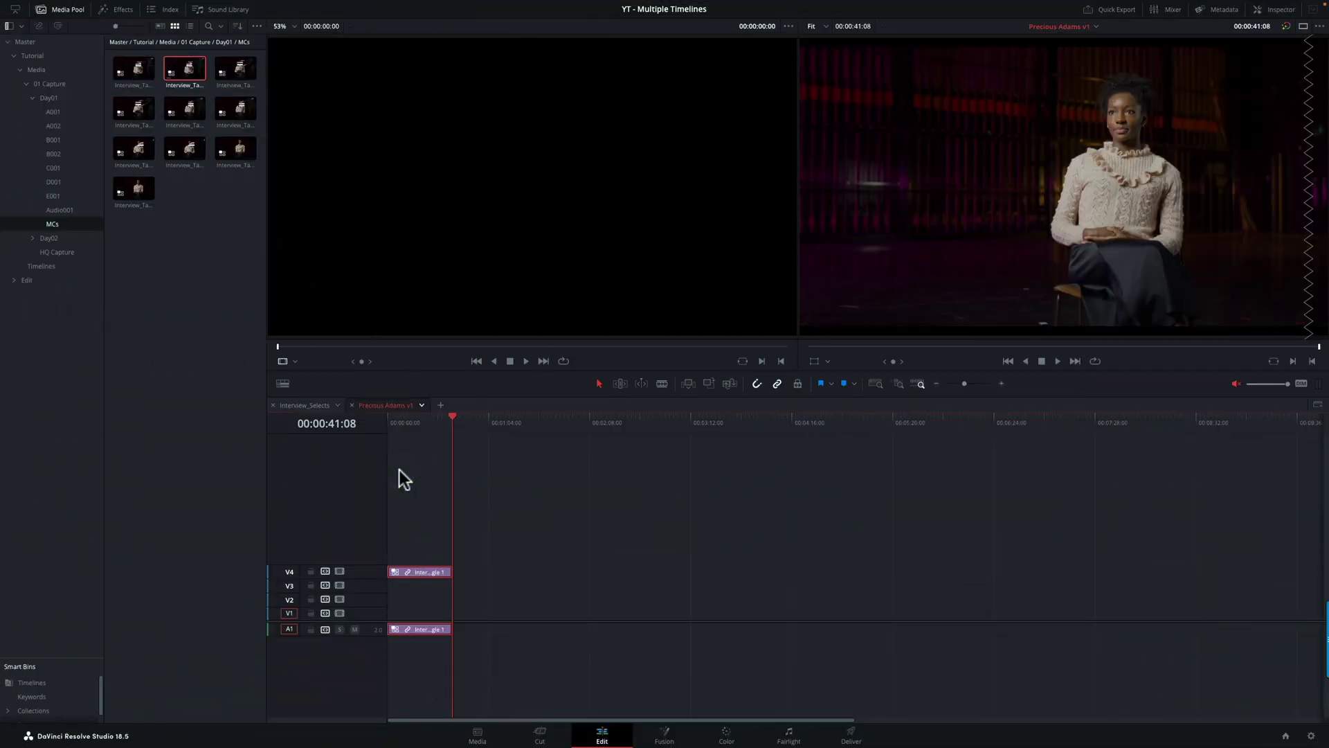
Delete the pasted clip, close the Precious Adams v1 tab, and stack an empty second timeline panel.
click(440, 572)
key(Delete)
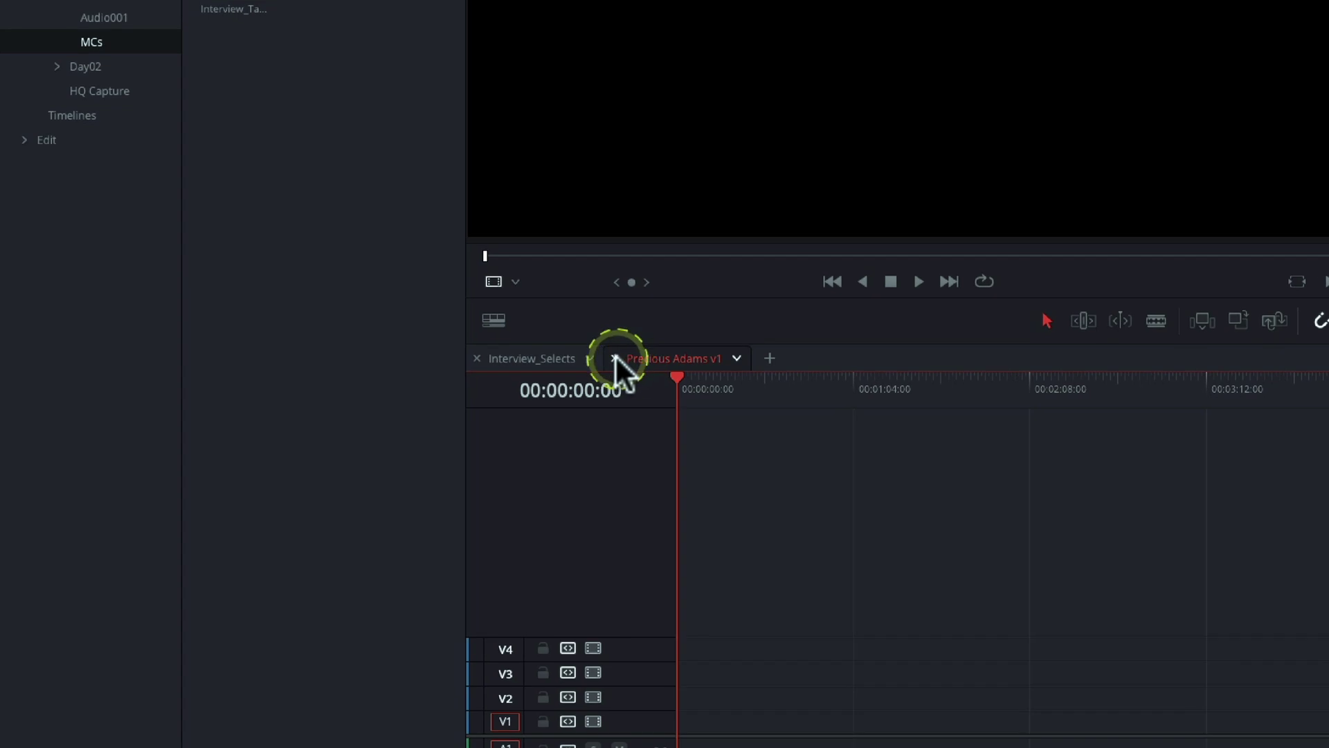
click(615, 358)
click(557, 358)
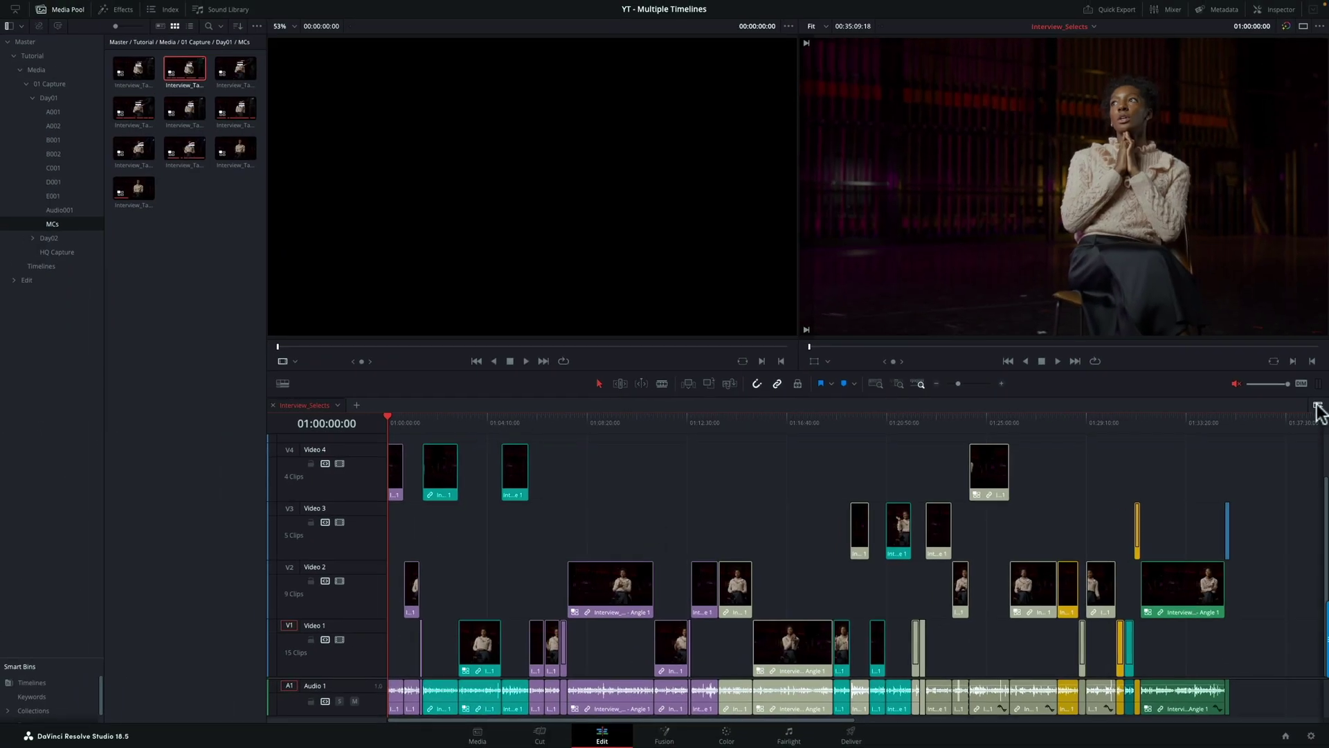
click(1304, 401)
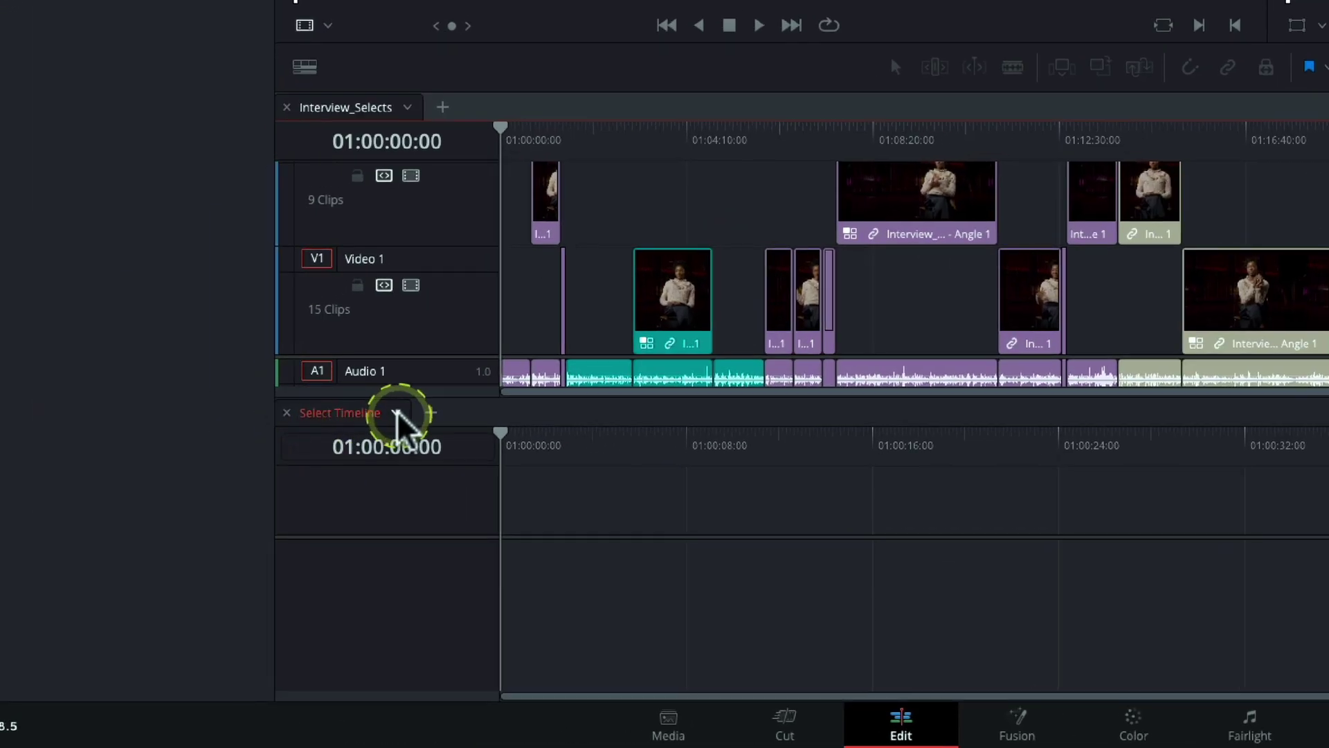
Load Precious Adams v1 into the lower panel and raise the dividers to shrink the viewers.
click(395, 413)
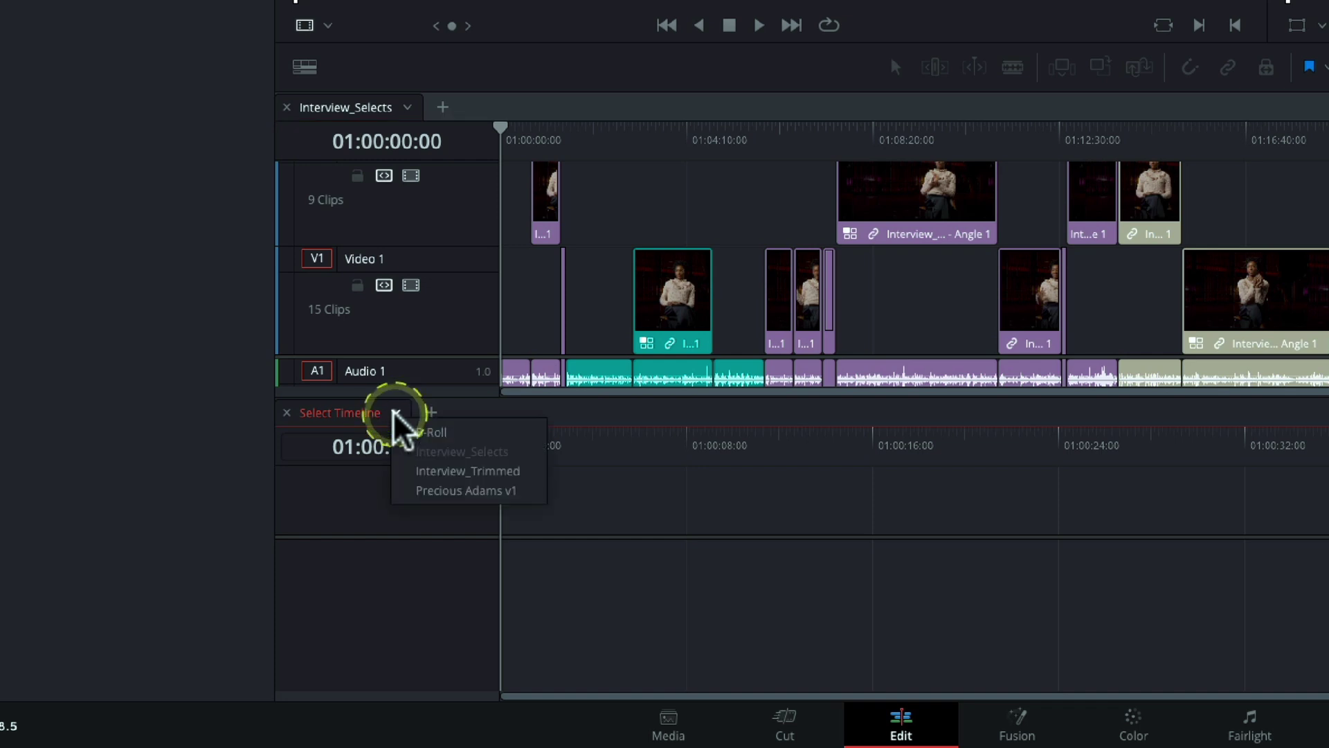
click(473, 486)
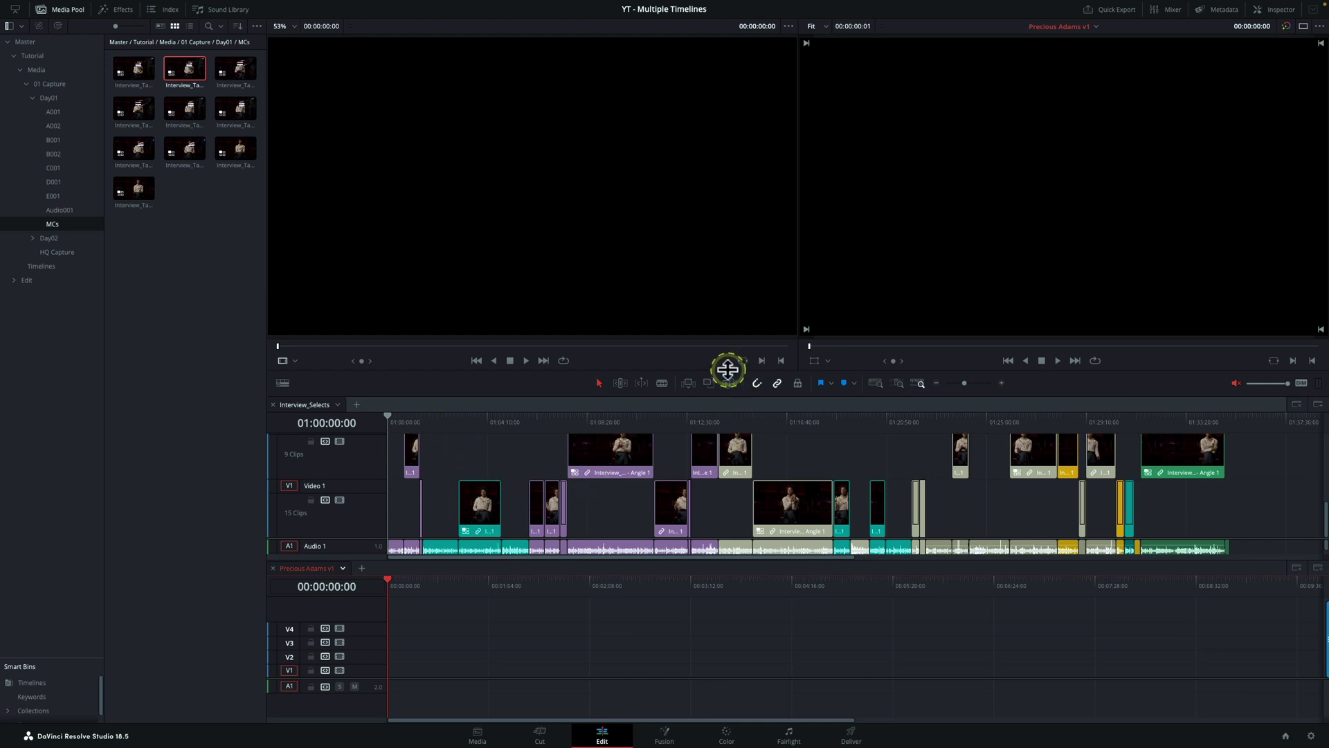
drag(726, 372, 728, 311)
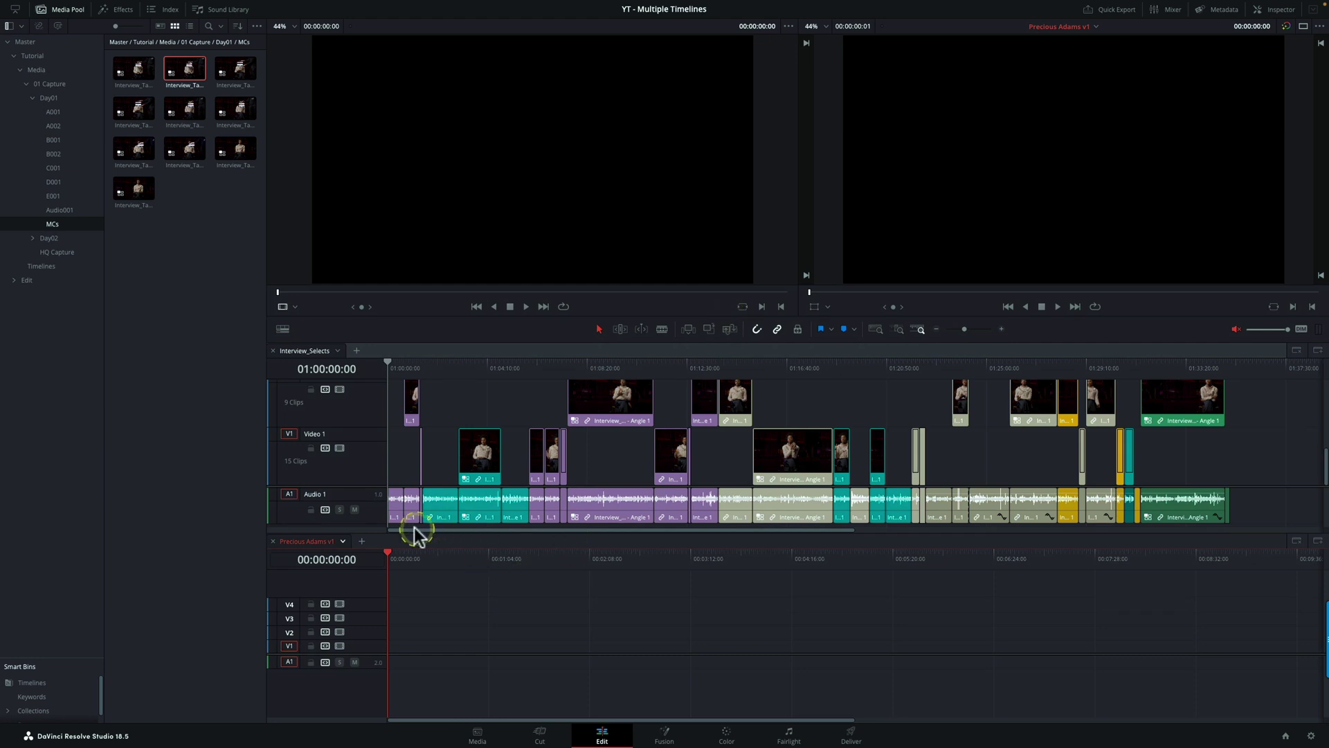
drag(411, 533, 413, 512)
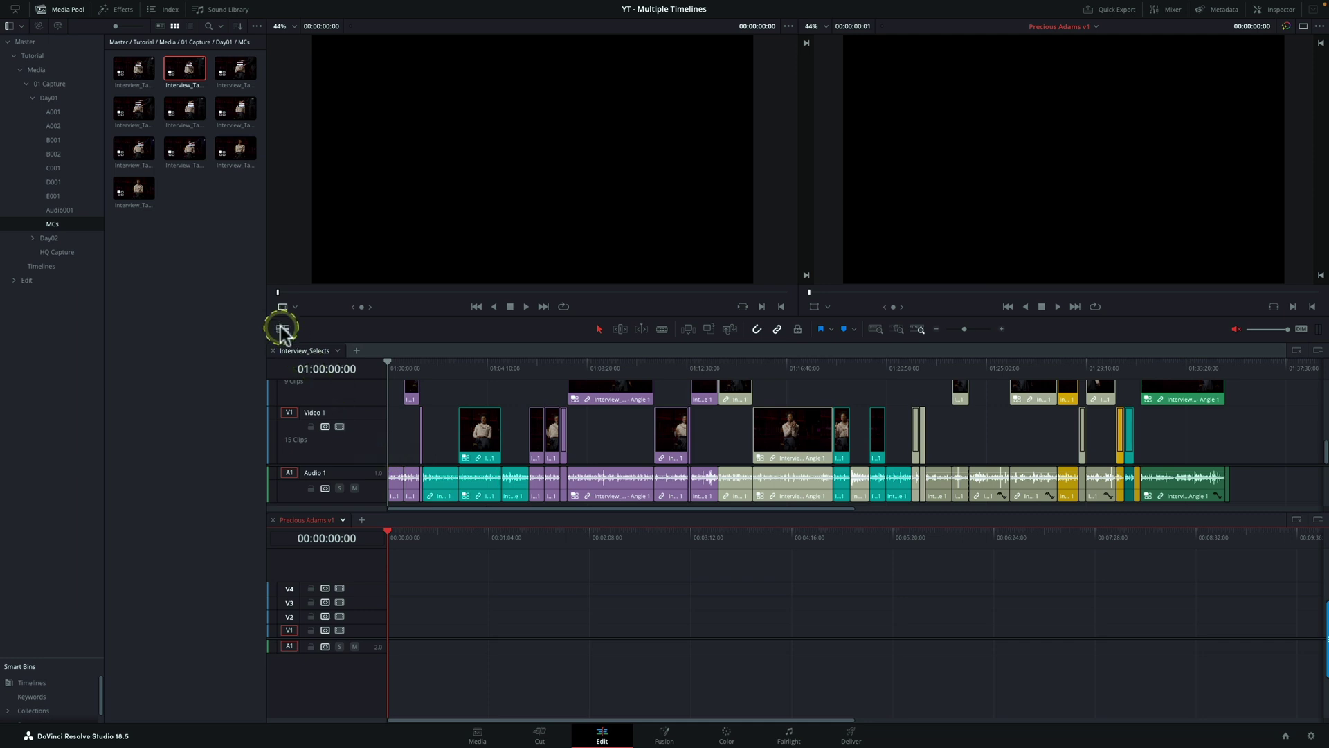
Set the Interview_Selects video track height to minimum so V1–V5 all fit.
click(398, 415)
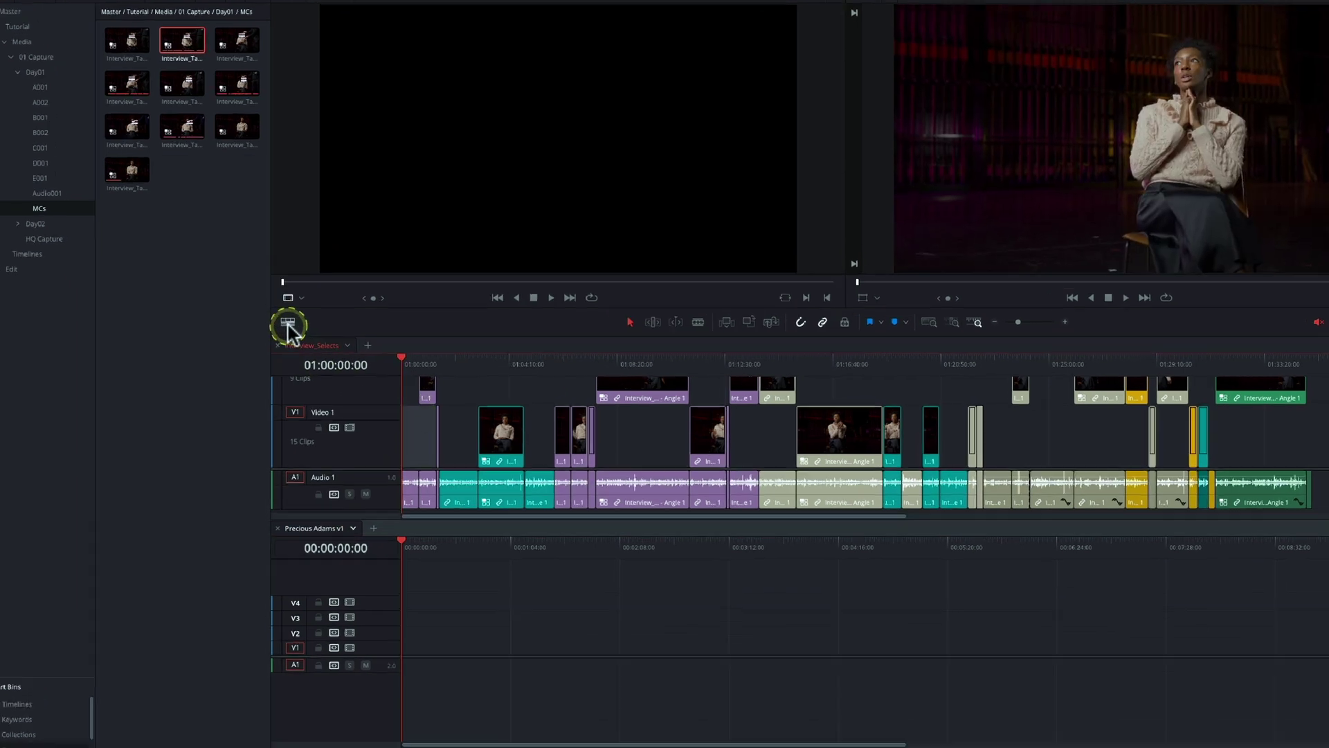
click(288, 322)
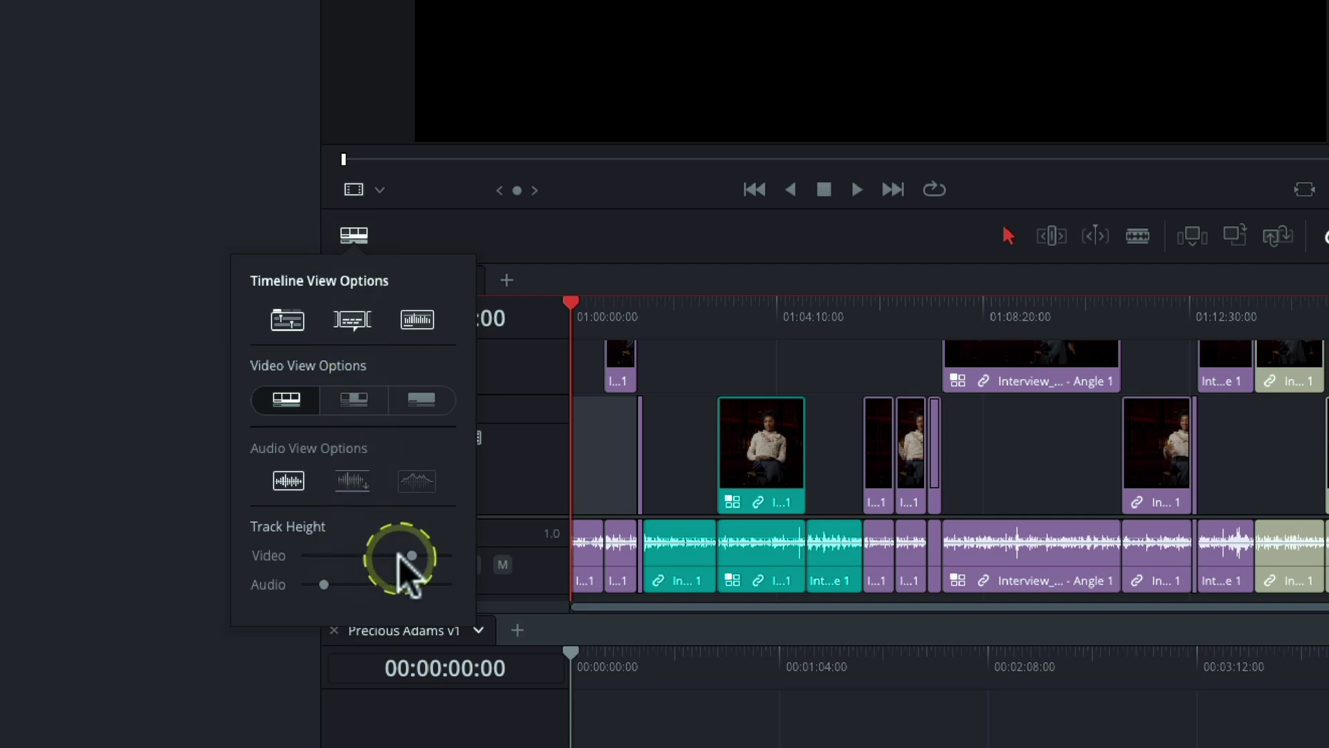
drag(400, 558, 309, 586)
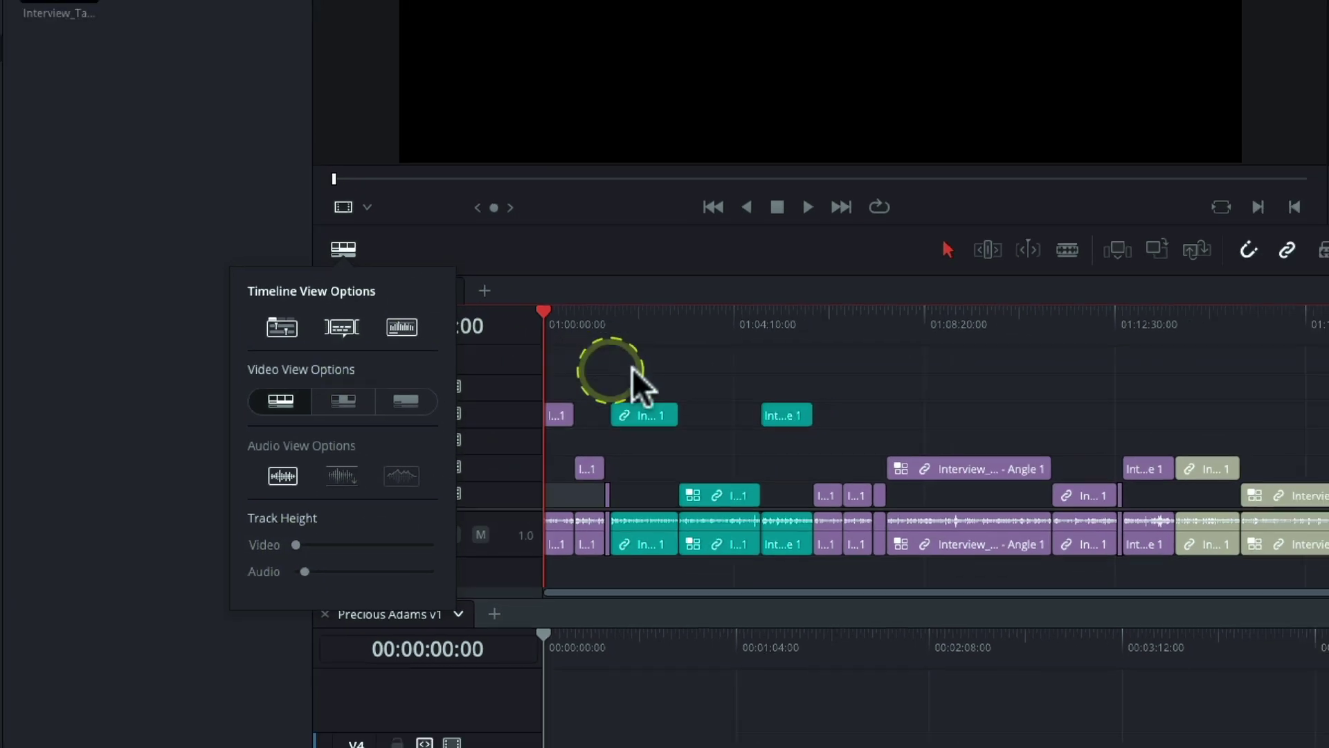
click(633, 368)
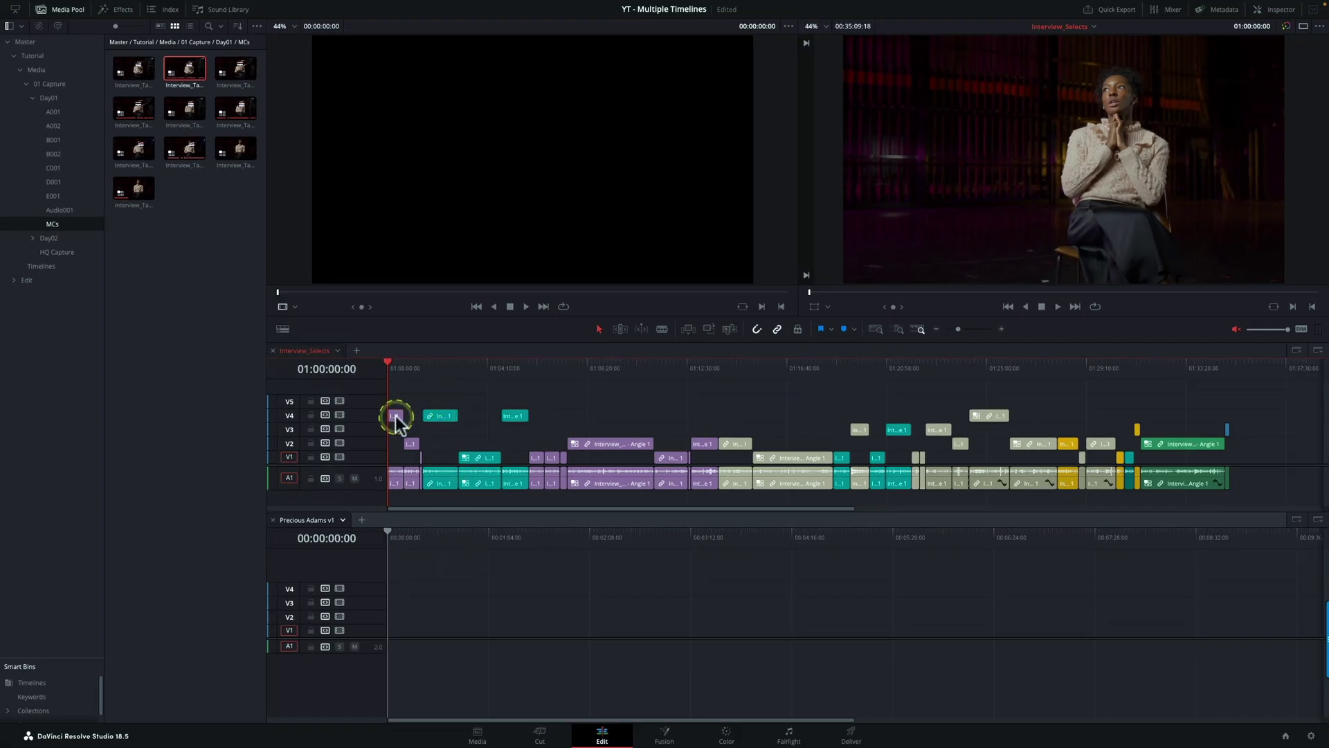
Paste three V4 clips from Interview_Selects end to end into Precious Adams v1, reaching 00:03:20:13.
click(396, 417)
key(super+c)
click(430, 623)
key(super+v)
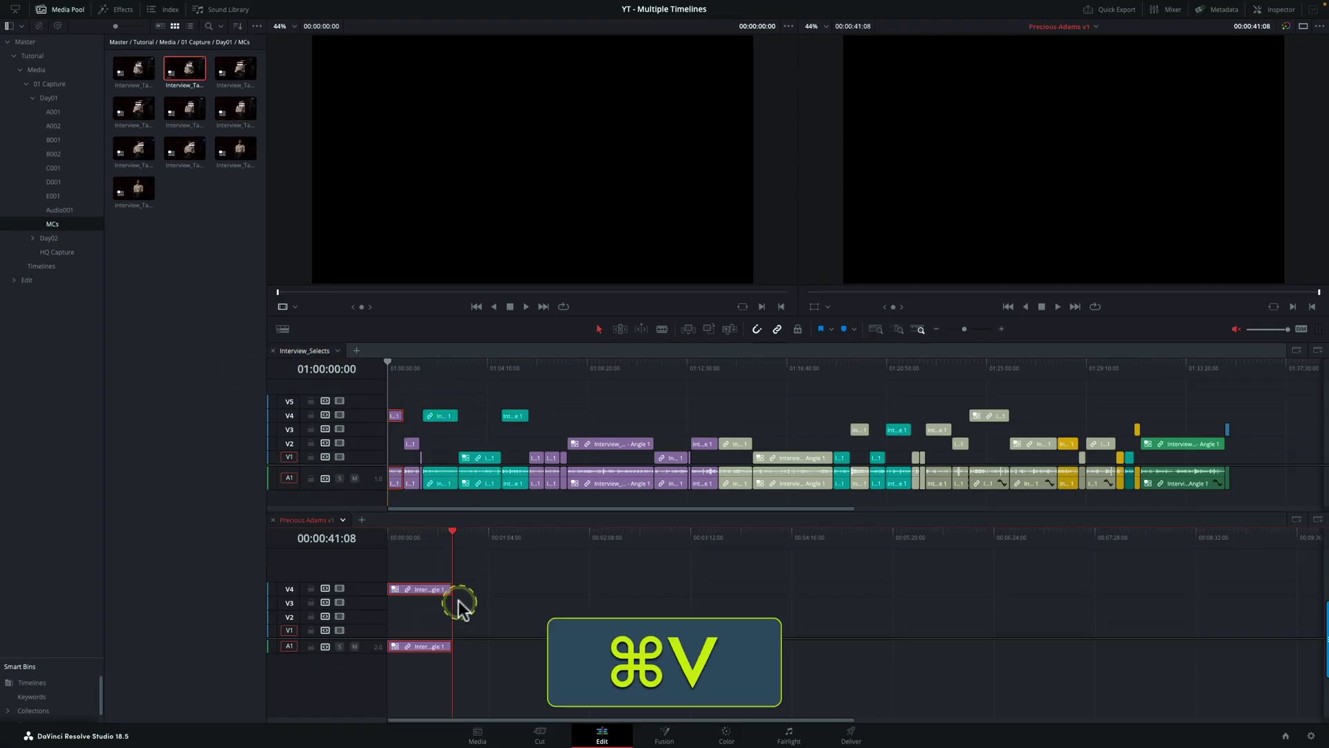
click(436, 415)
key(super+c)
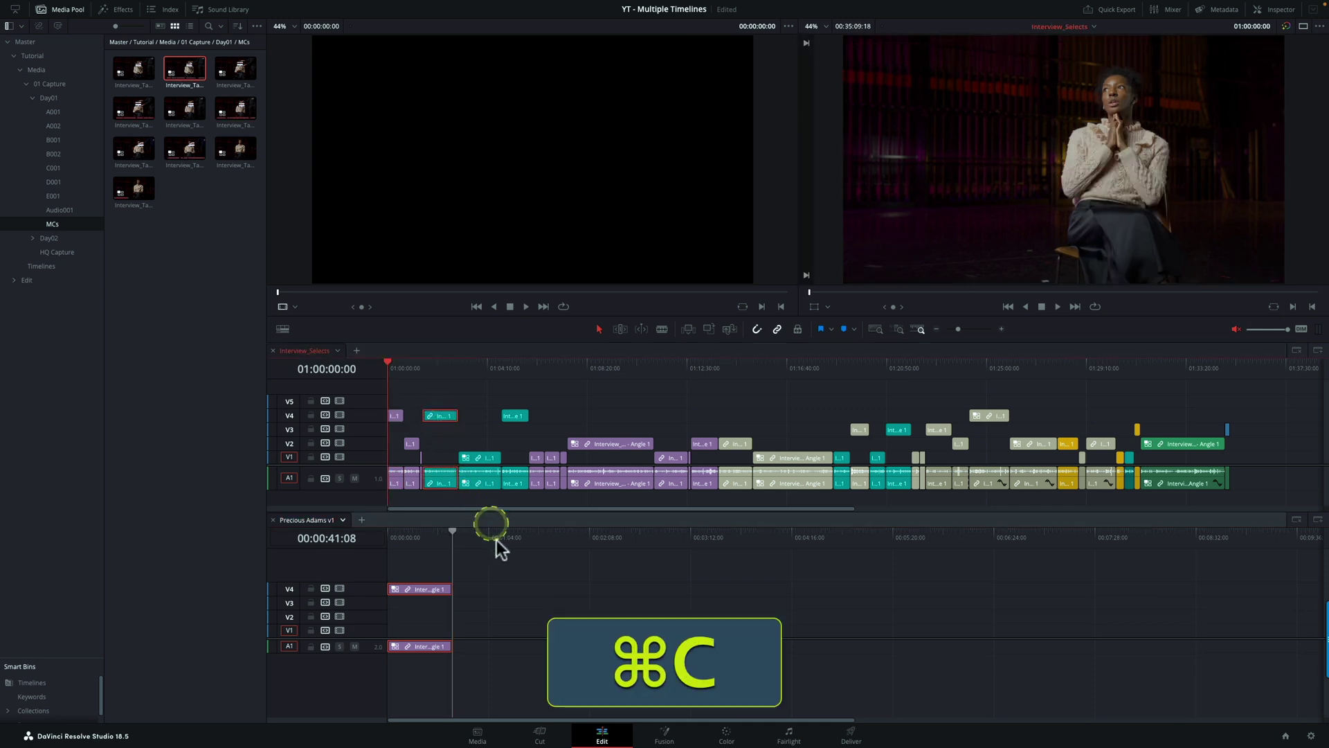
click(510, 588)
key(super+v)
click(512, 416)
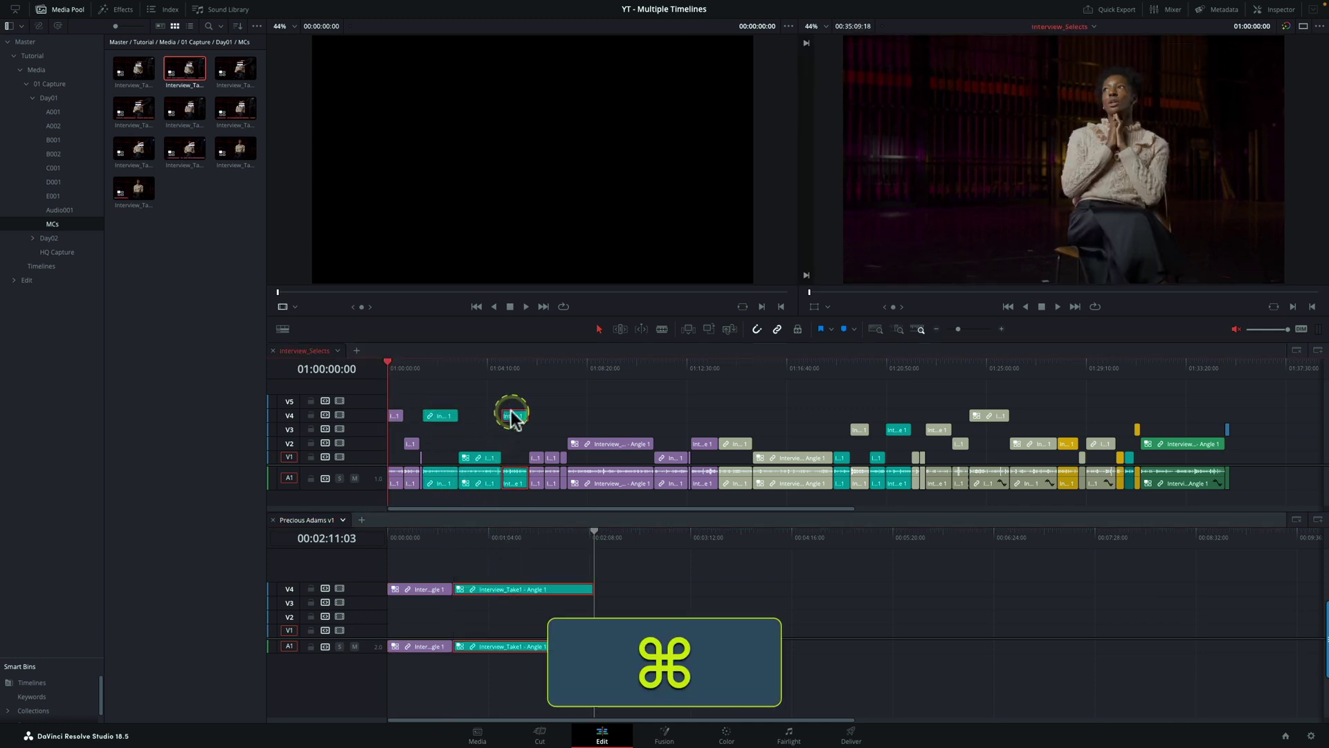
key(super+c)
click(682, 593)
key(super+v)
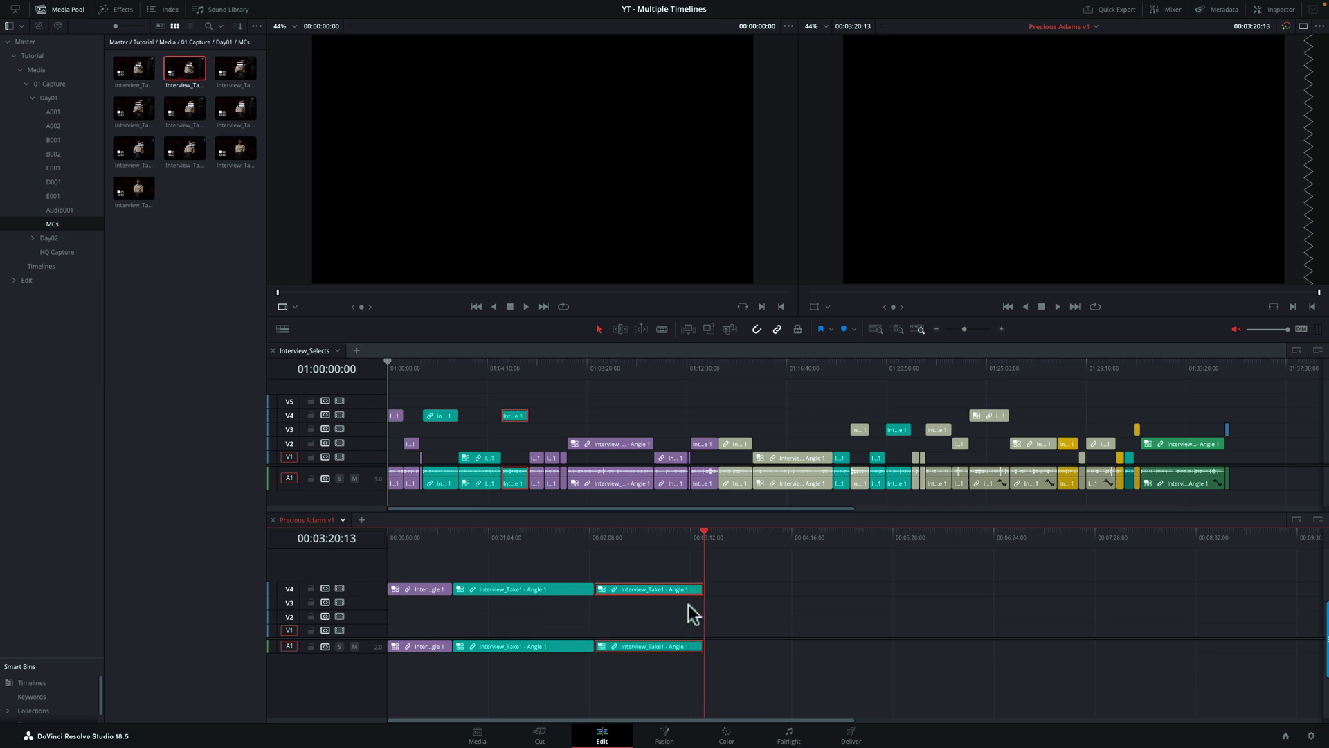
click(630, 380)
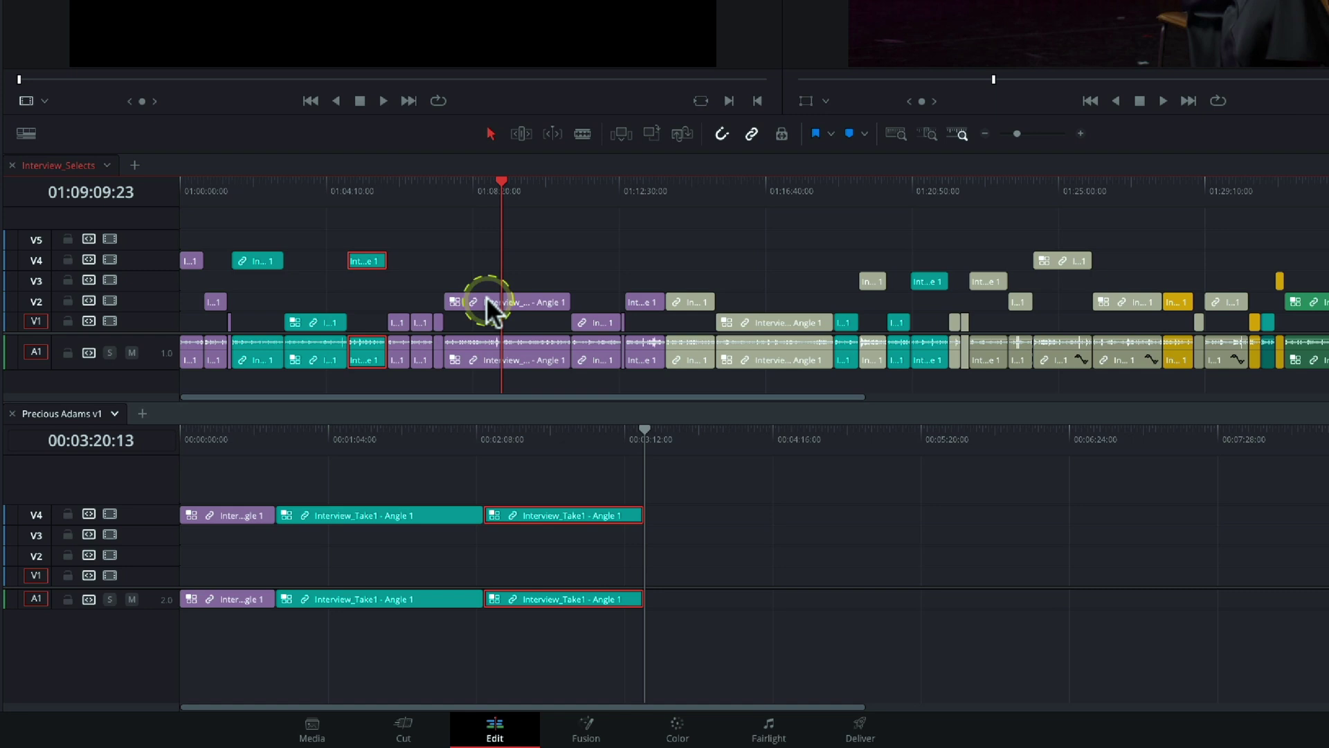
Drag two Interview_Take2 - Angle 1 clips from V2 onto V3 after the V4 selects.
click(486, 297)
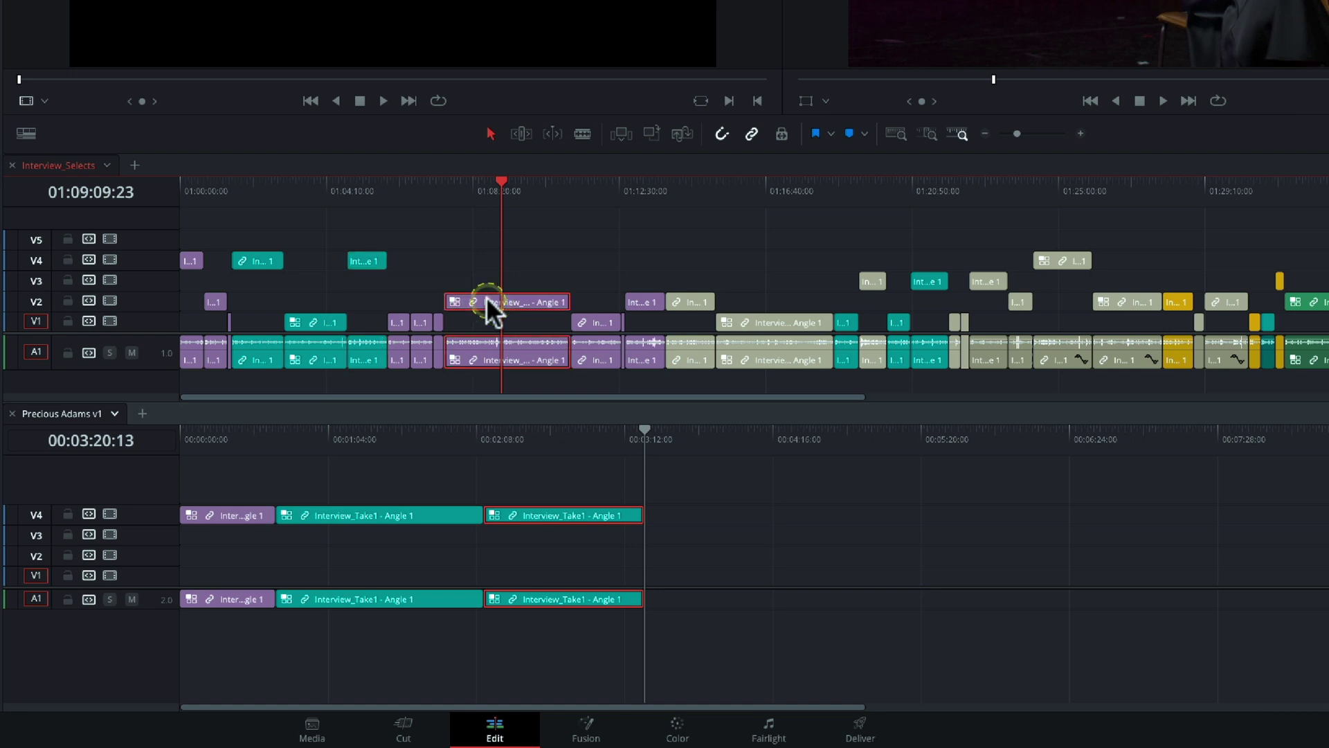
drag(486, 297, 652, 542)
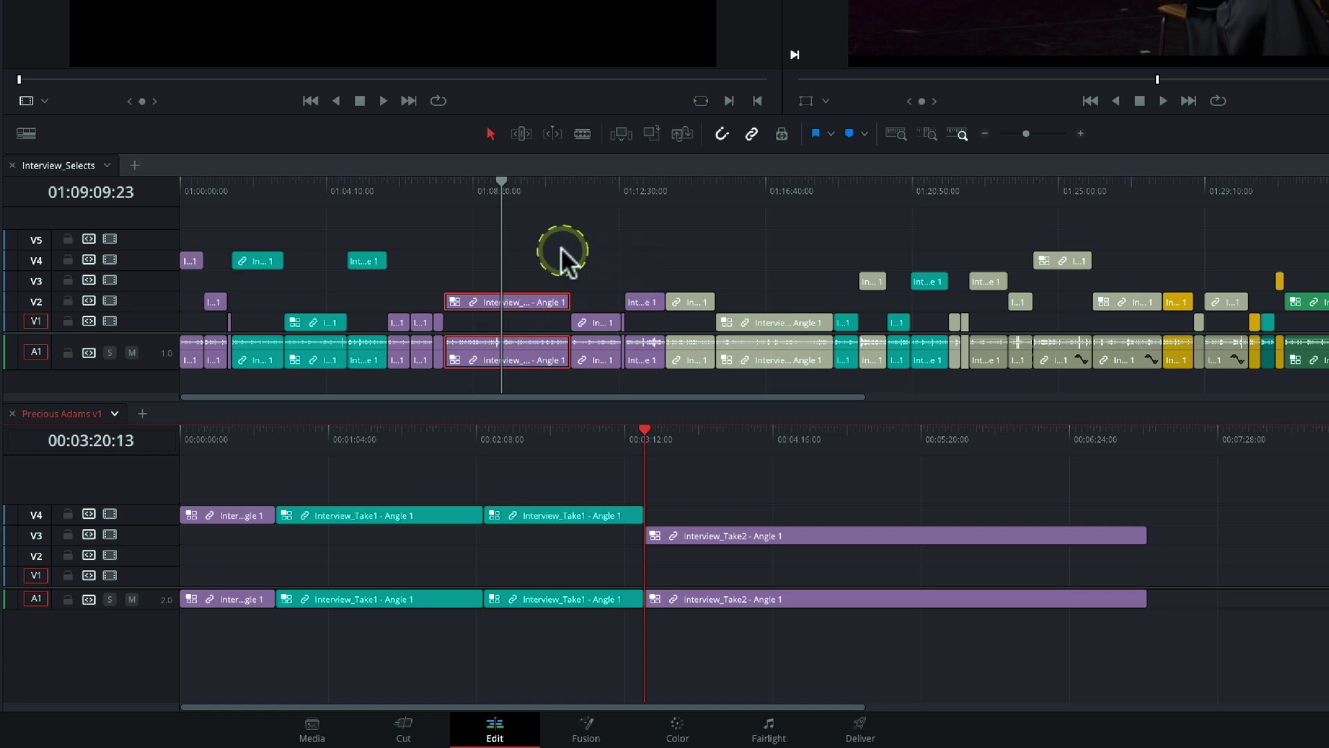
drag(643, 187, 646, 294)
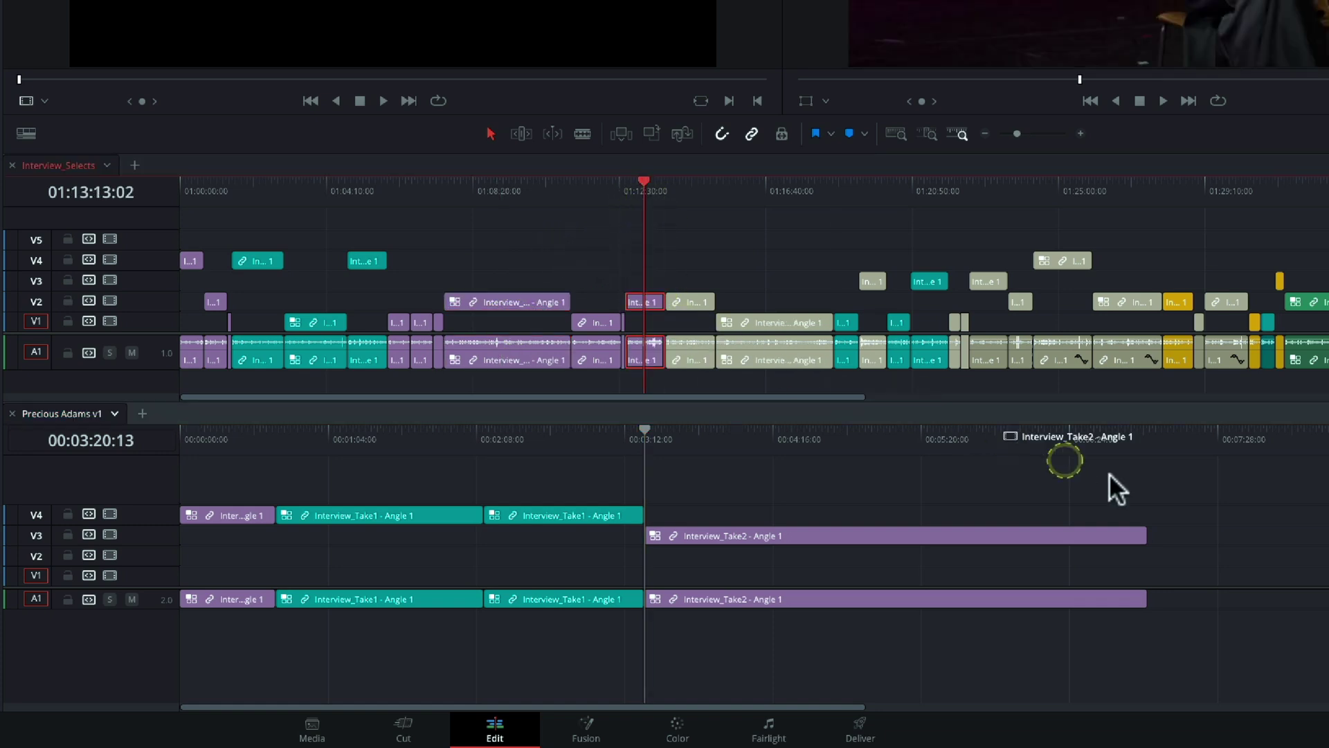
drag(1109, 472, 1153, 538)
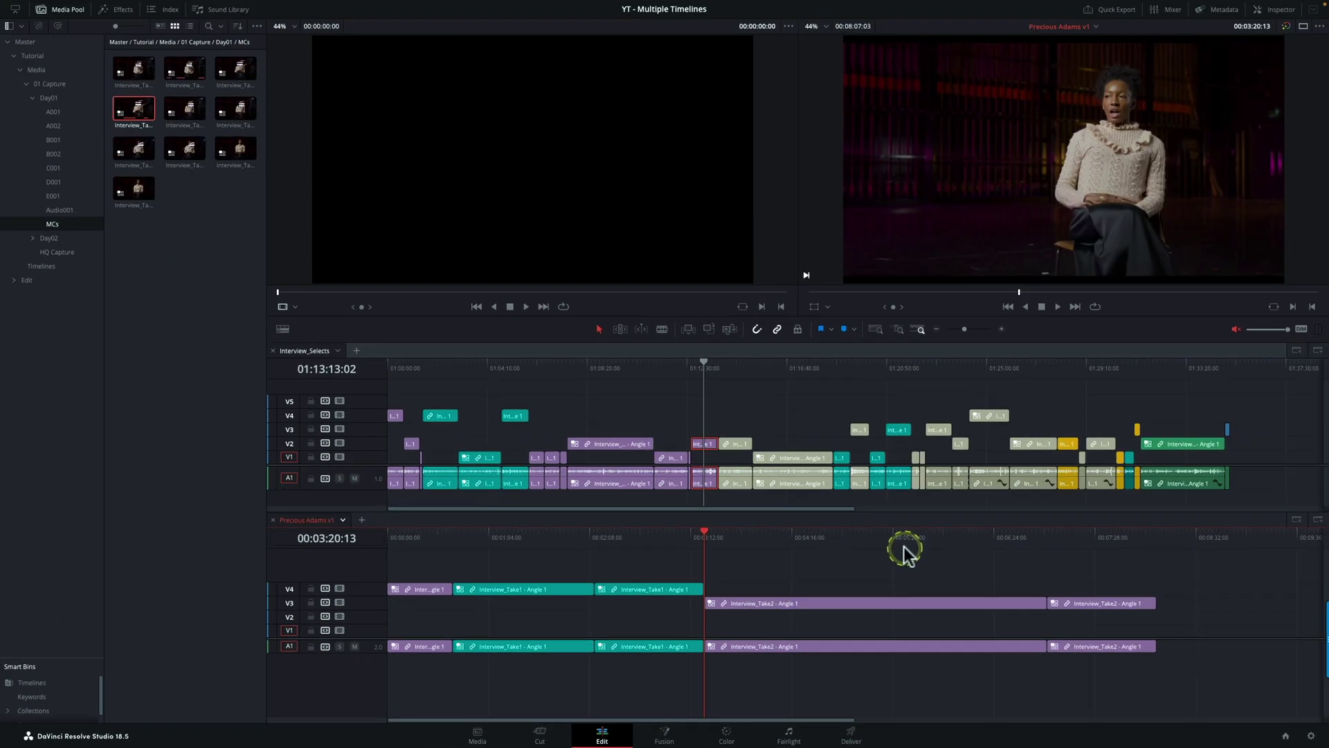
click(793, 361)
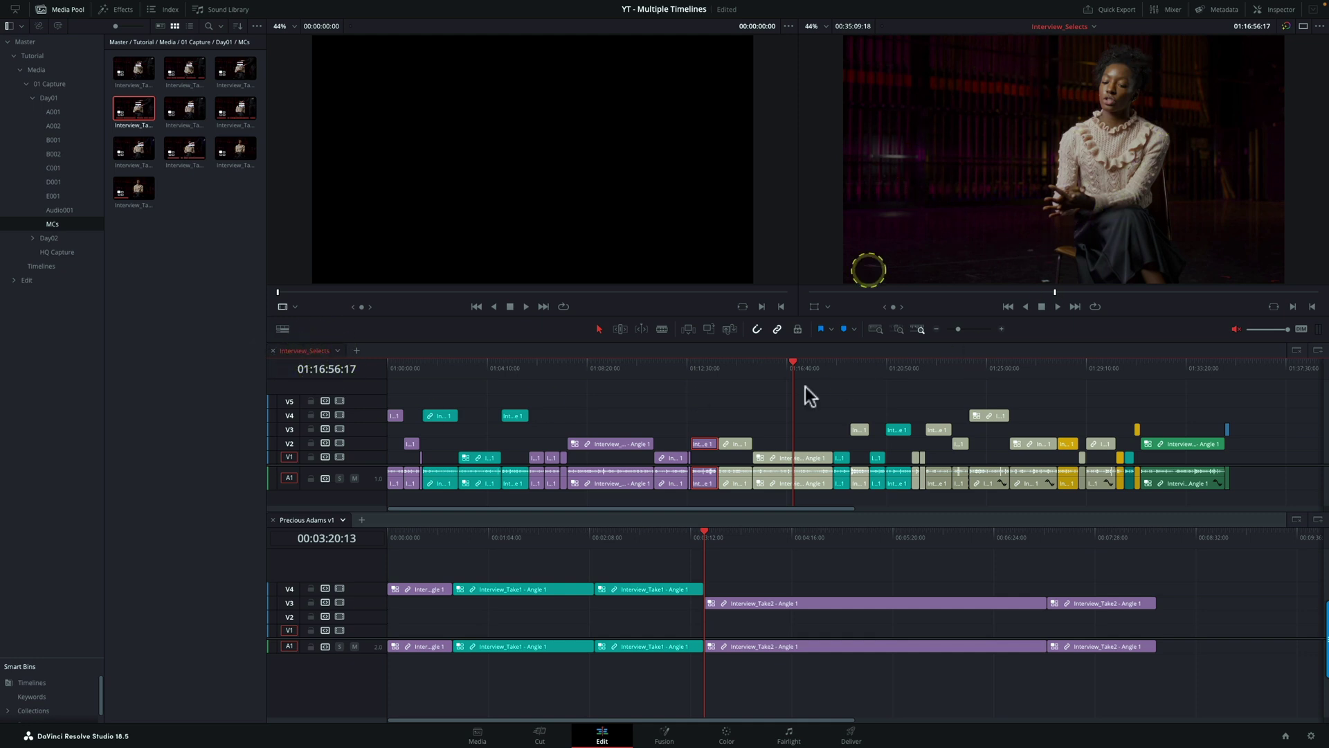
click(727, 537)
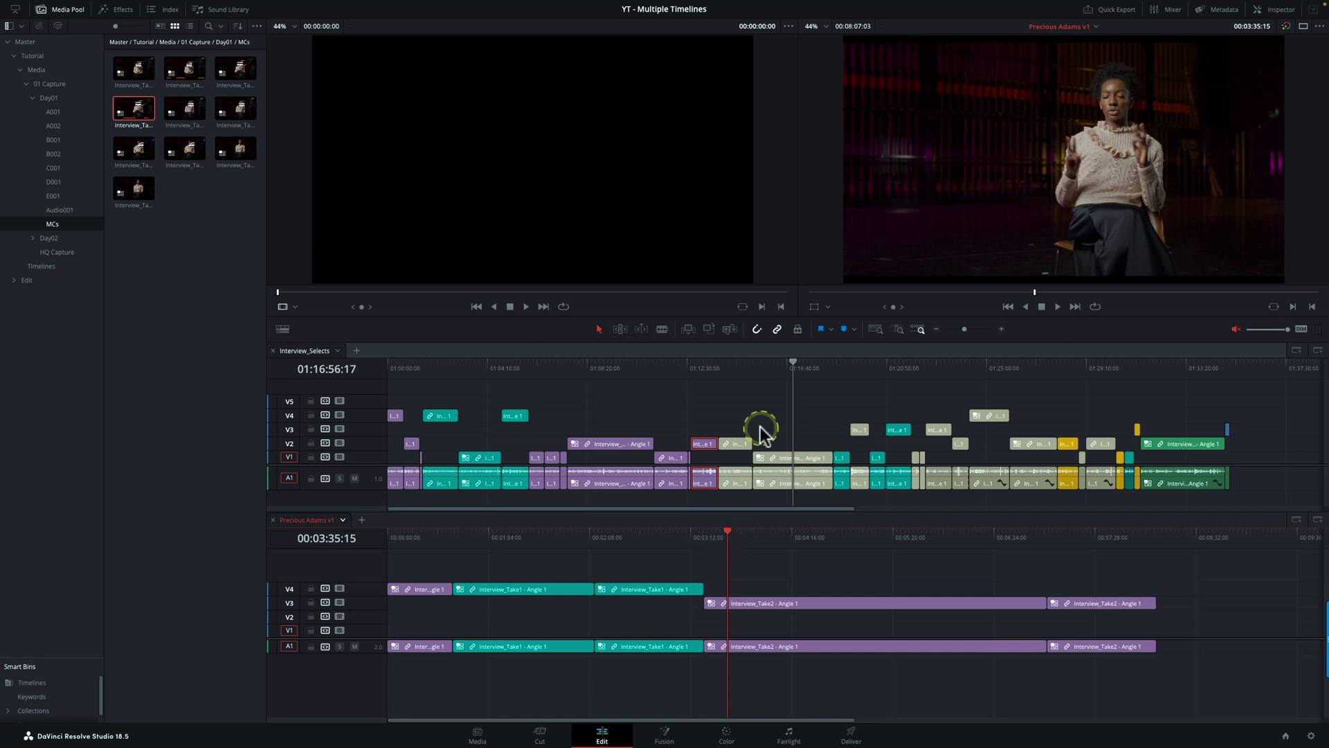
click(763, 371)
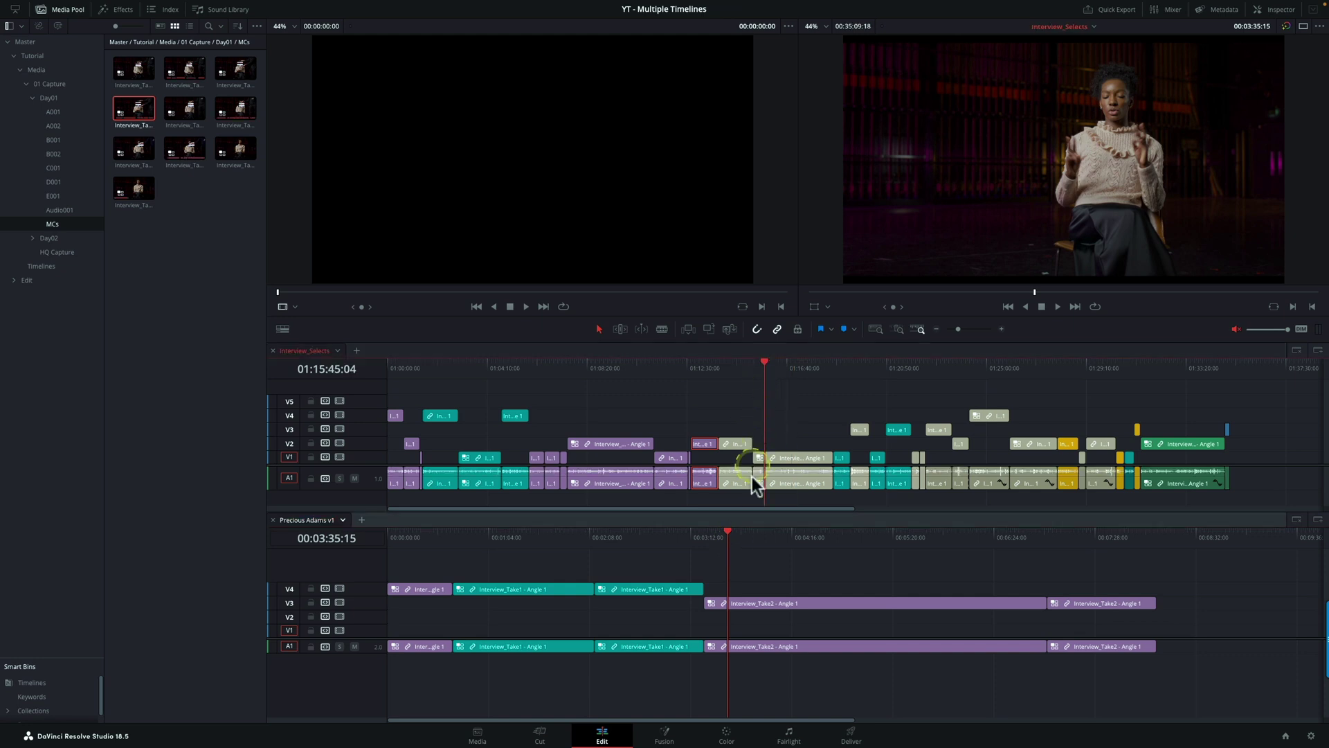
click(755, 534)
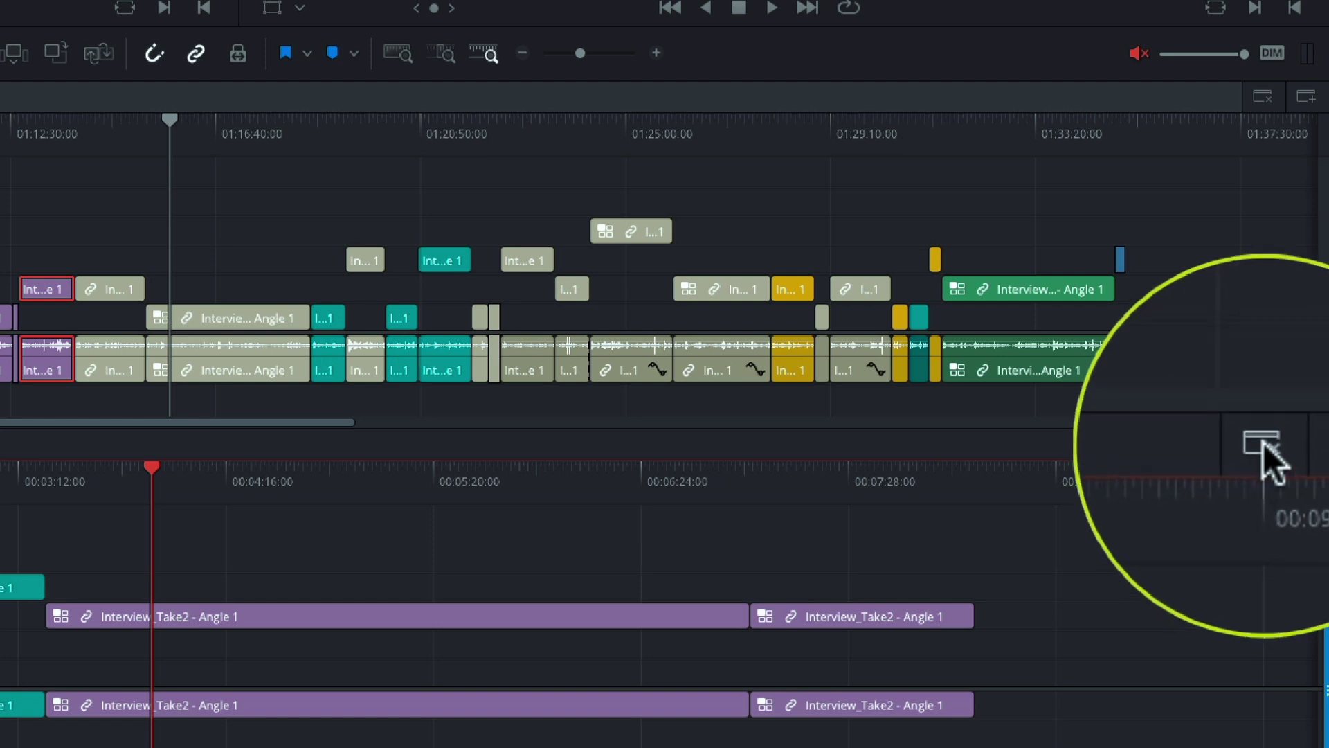
Stack two more timeline panels, loading B-Roll and Interview_Trimmed into them.
click(1306, 445)
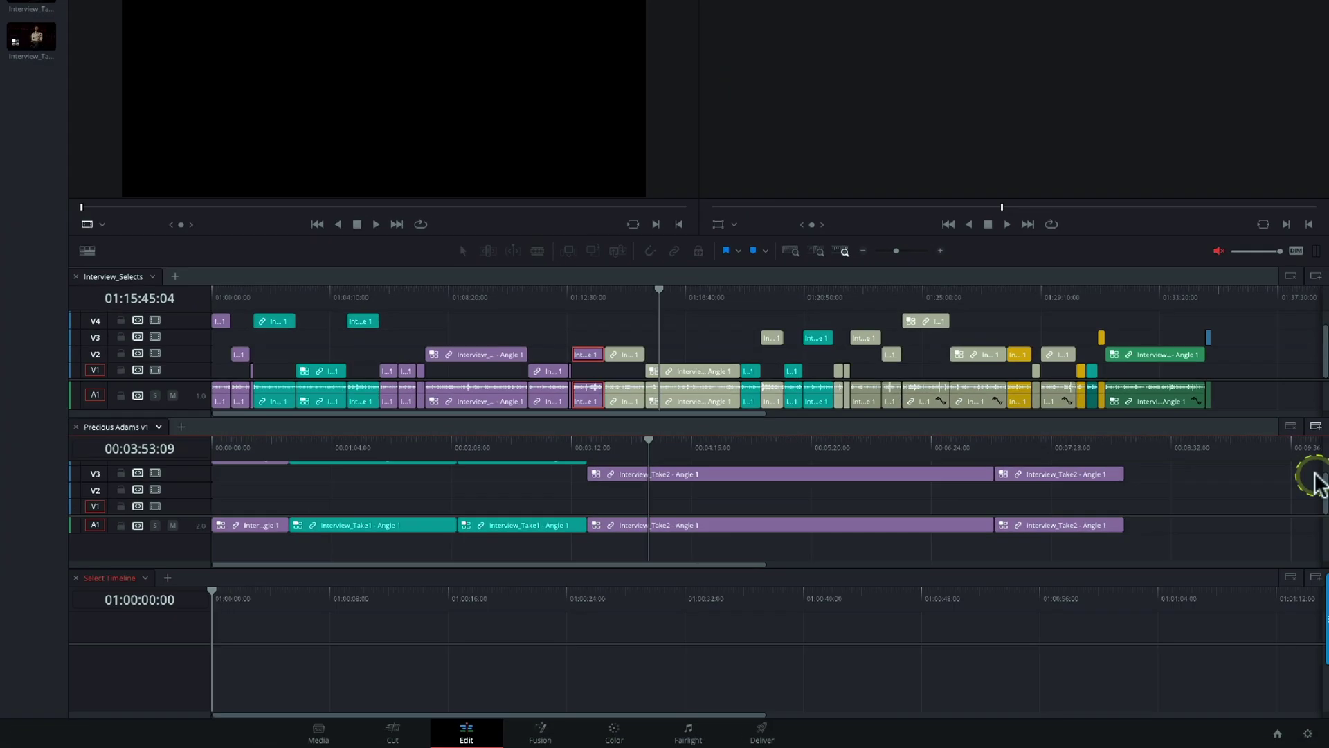
click(1314, 578)
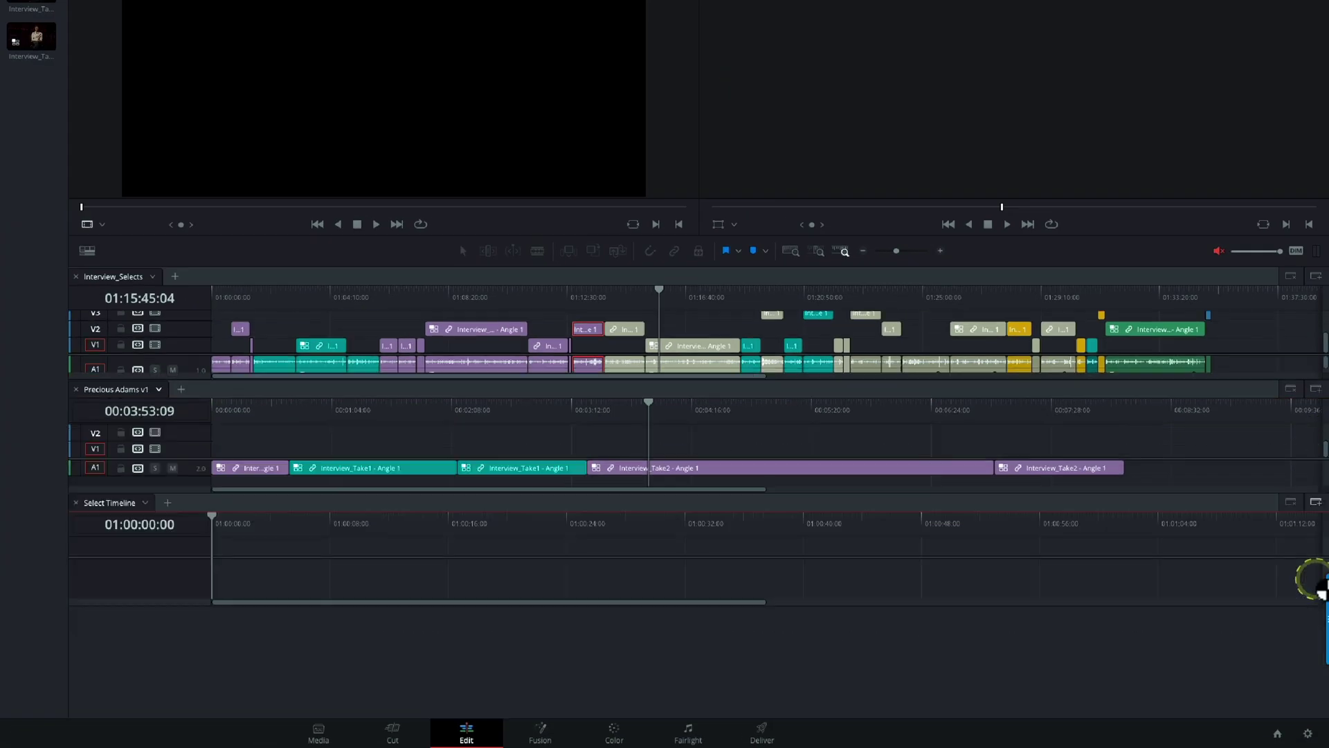
click(146, 503)
click(169, 516)
click(145, 615)
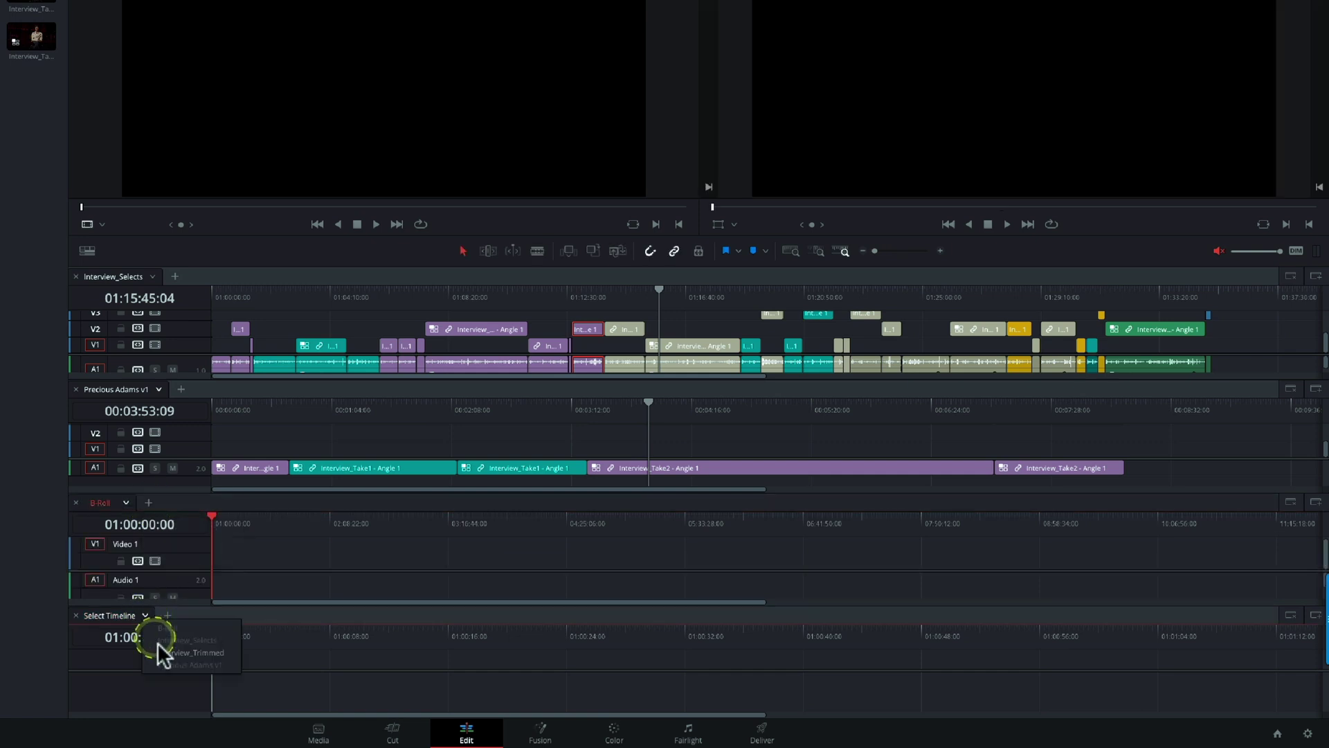
click(170, 652)
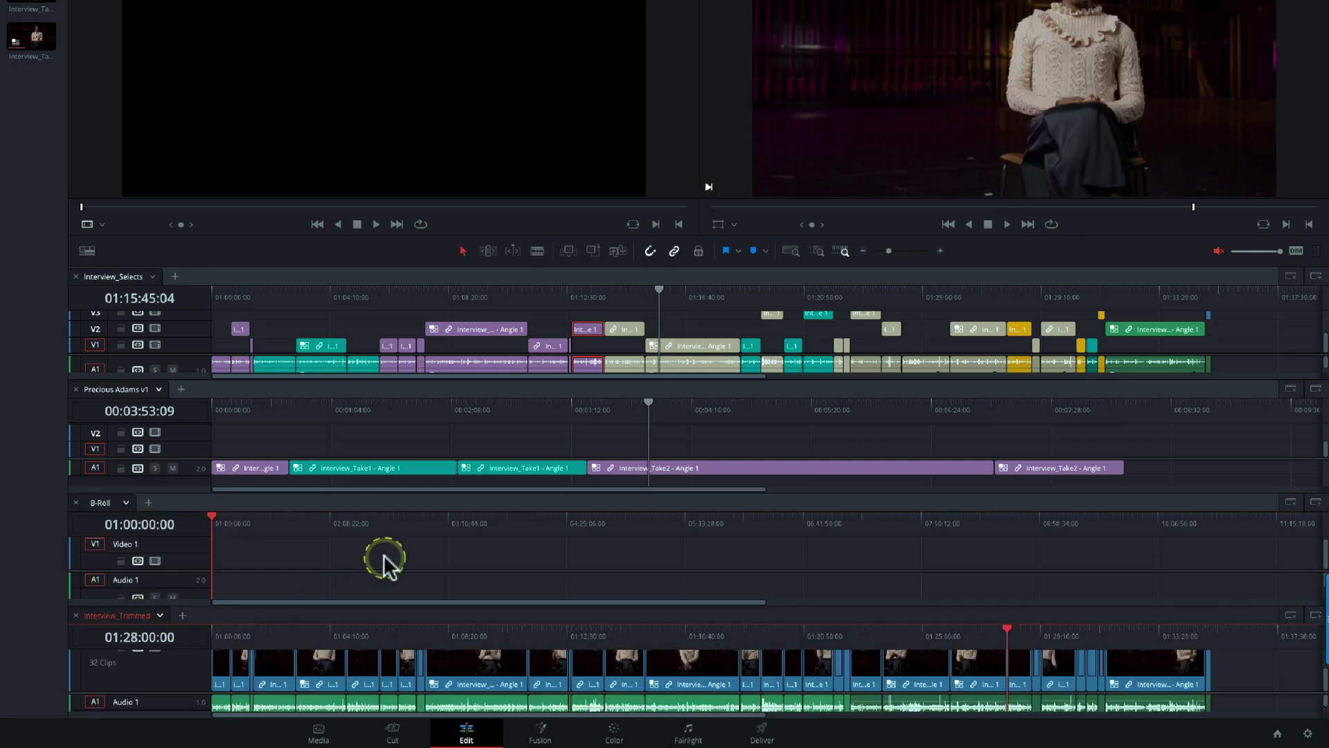
Close the Interview_Trimmed, B-Roll and Precious Adams v1 stacks, leaving only Interview_Selects.
click(994, 609)
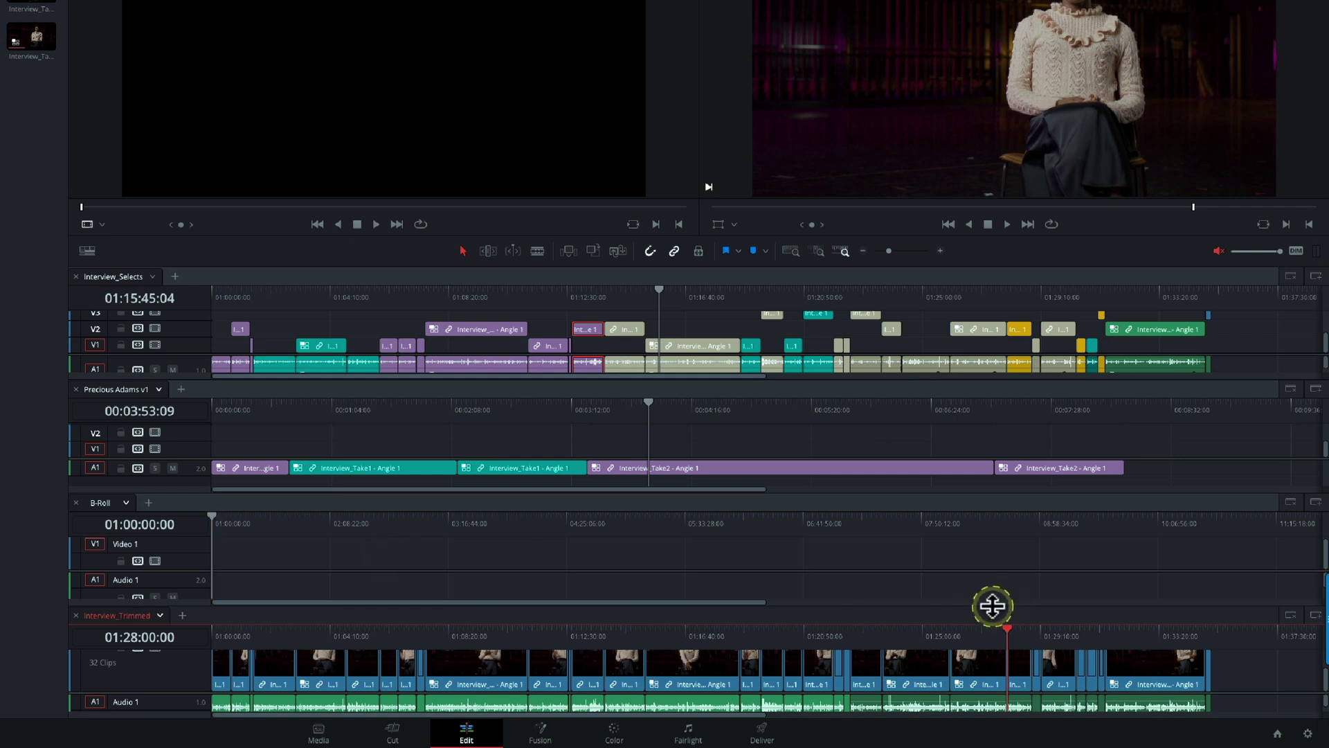
click(1210, 614)
click(1289, 615)
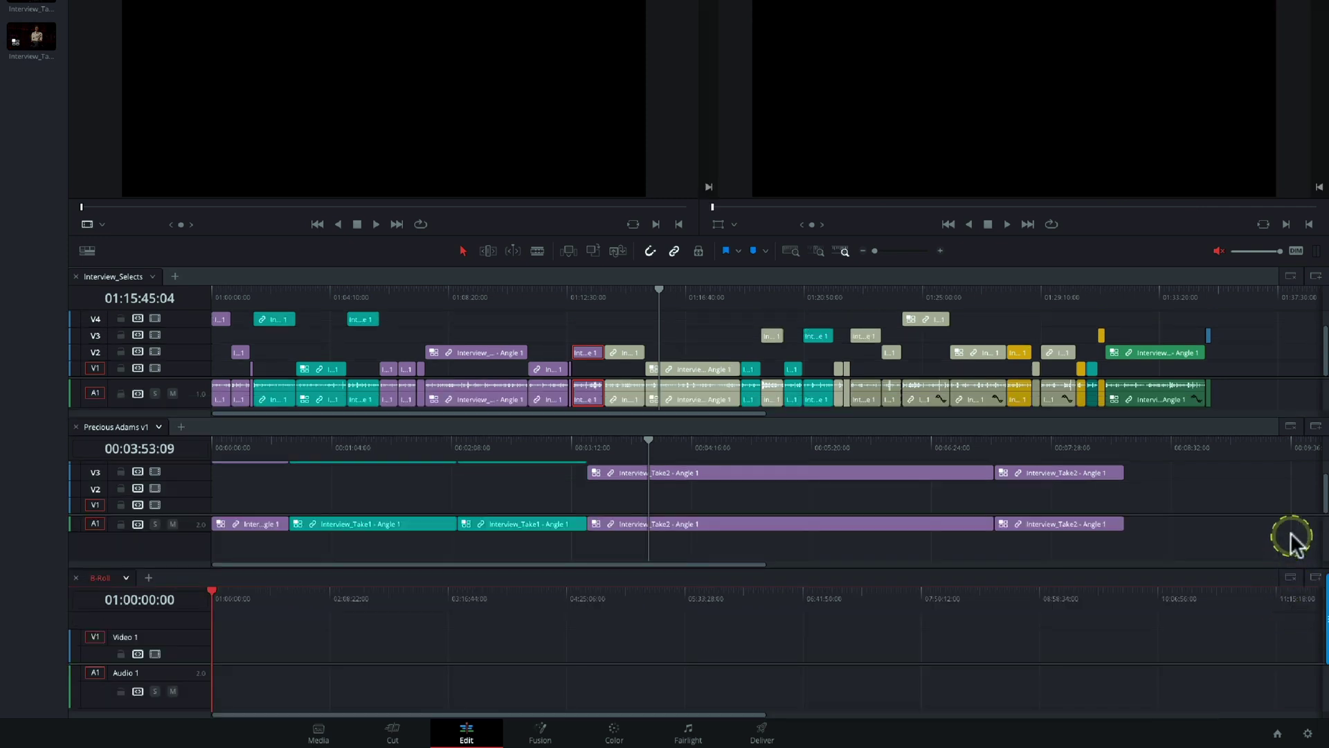
click(1290, 579)
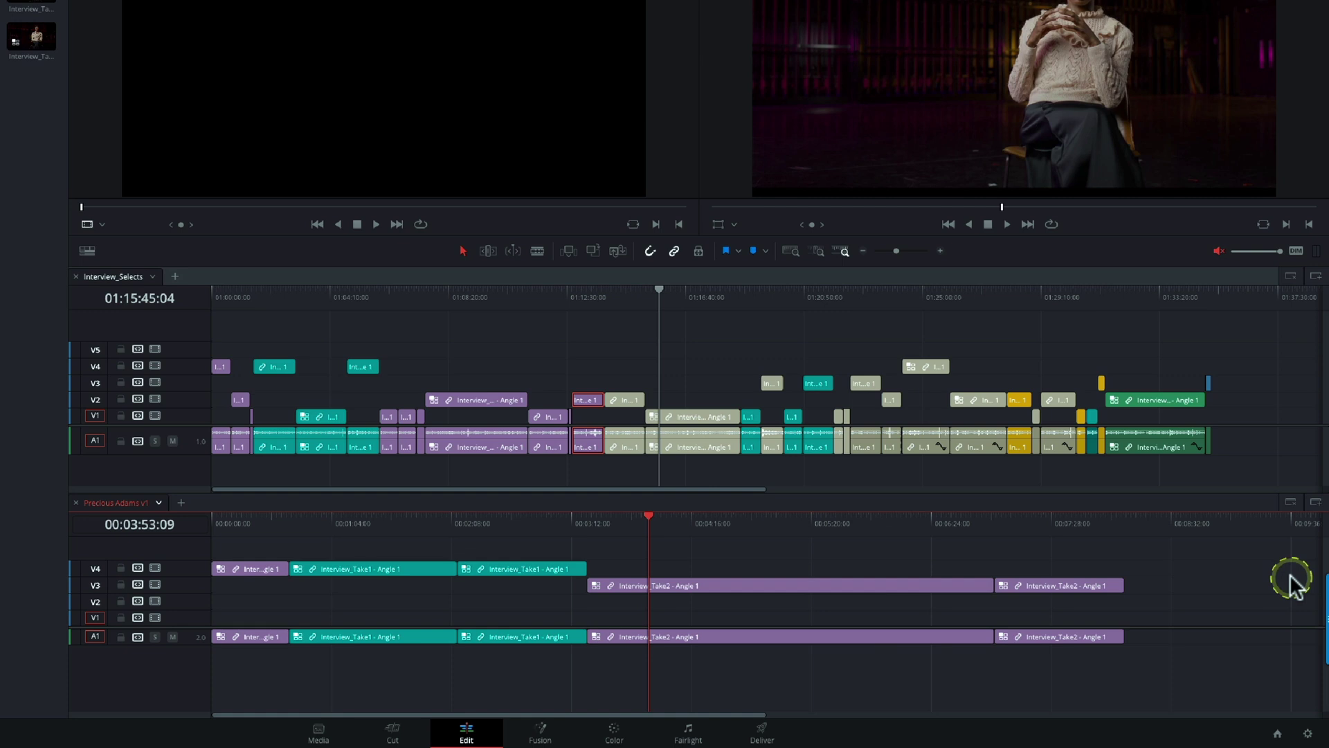
click(1291, 503)
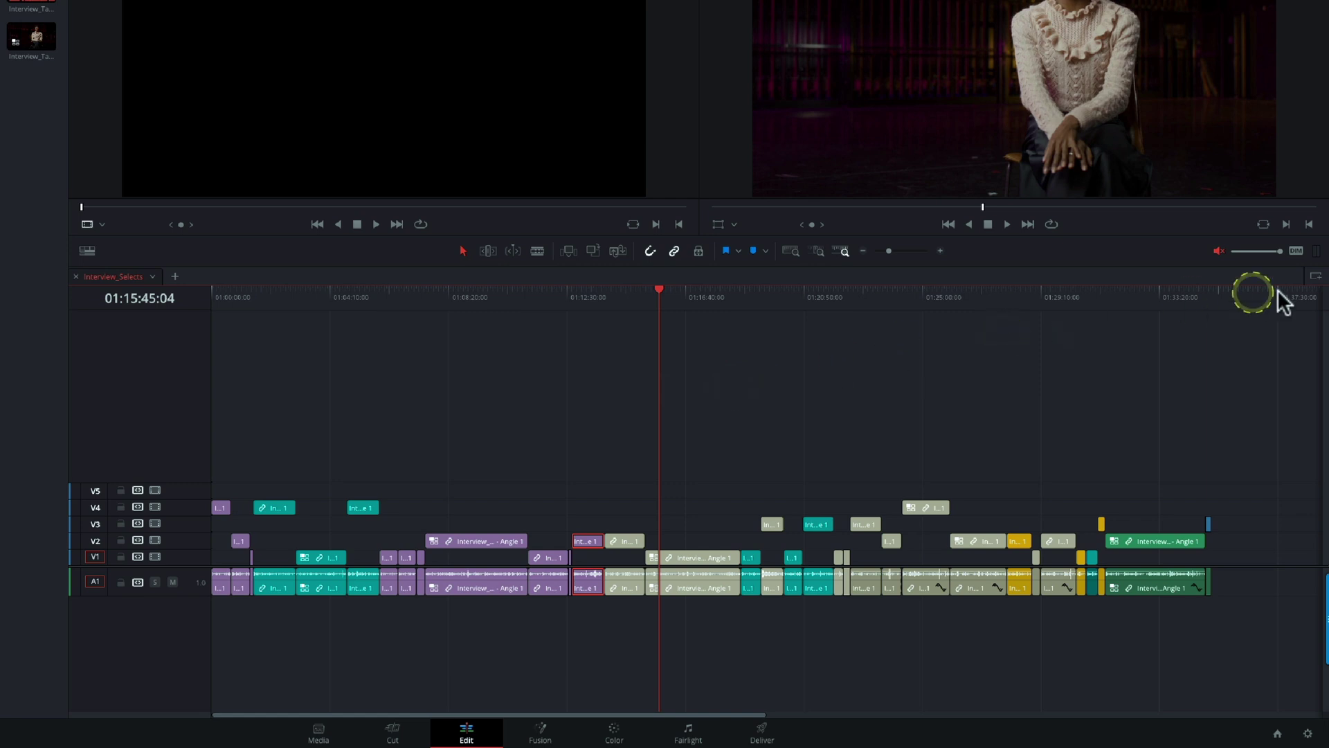
Add a stacked timeline below Interview_Selects and load Precious Adams v1 into it.
click(1314, 276)
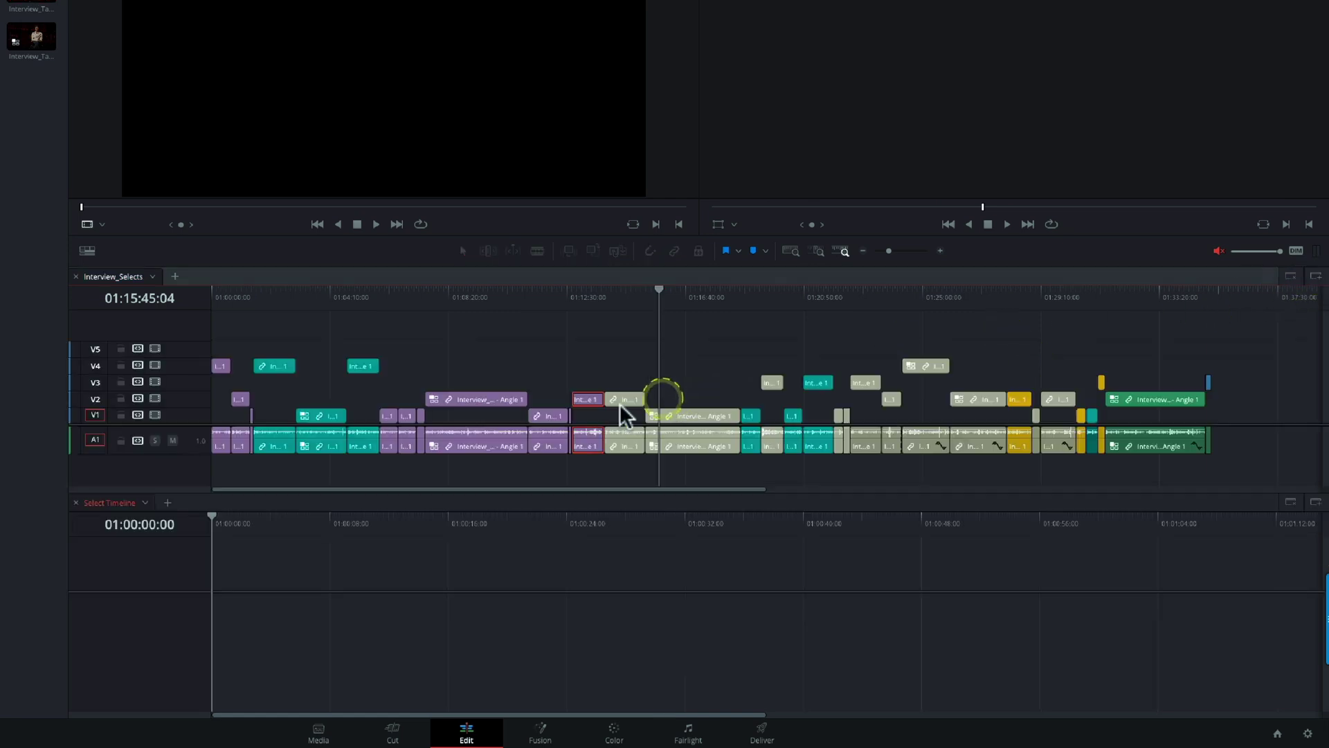
click(145, 503)
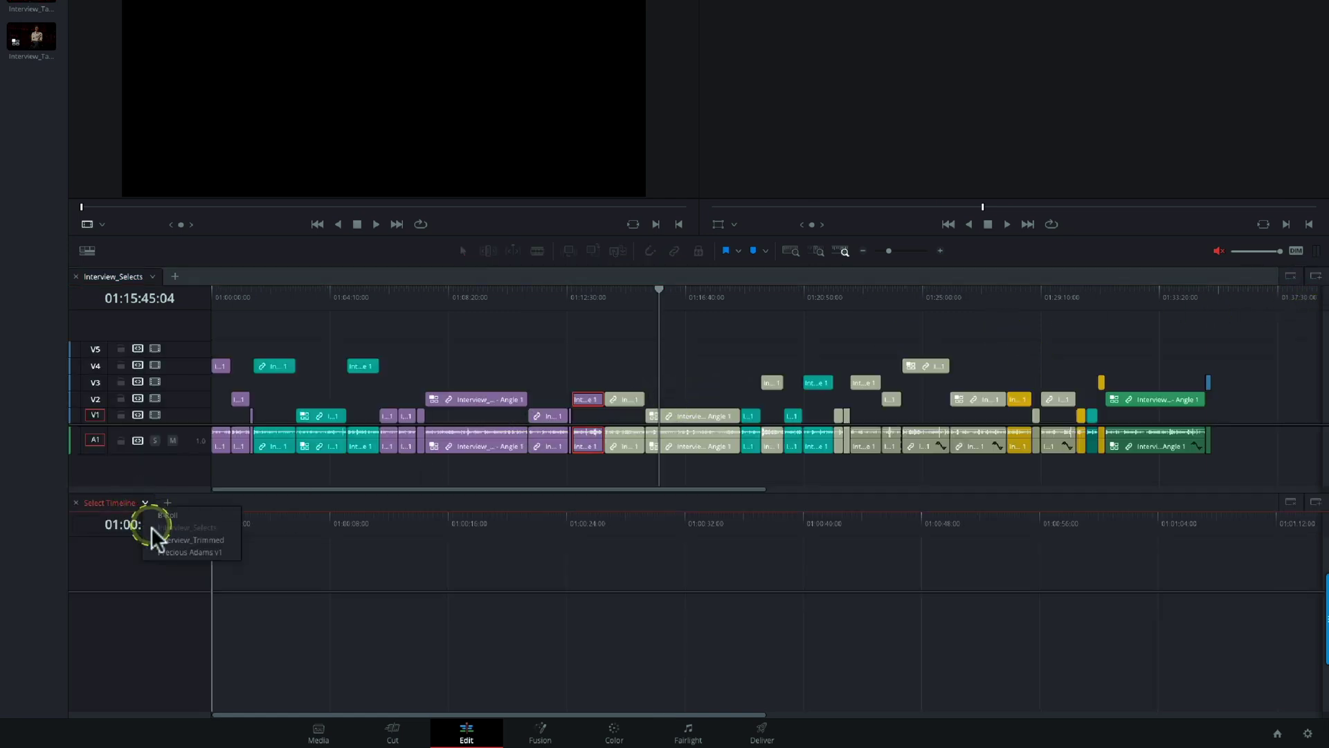
click(185, 552)
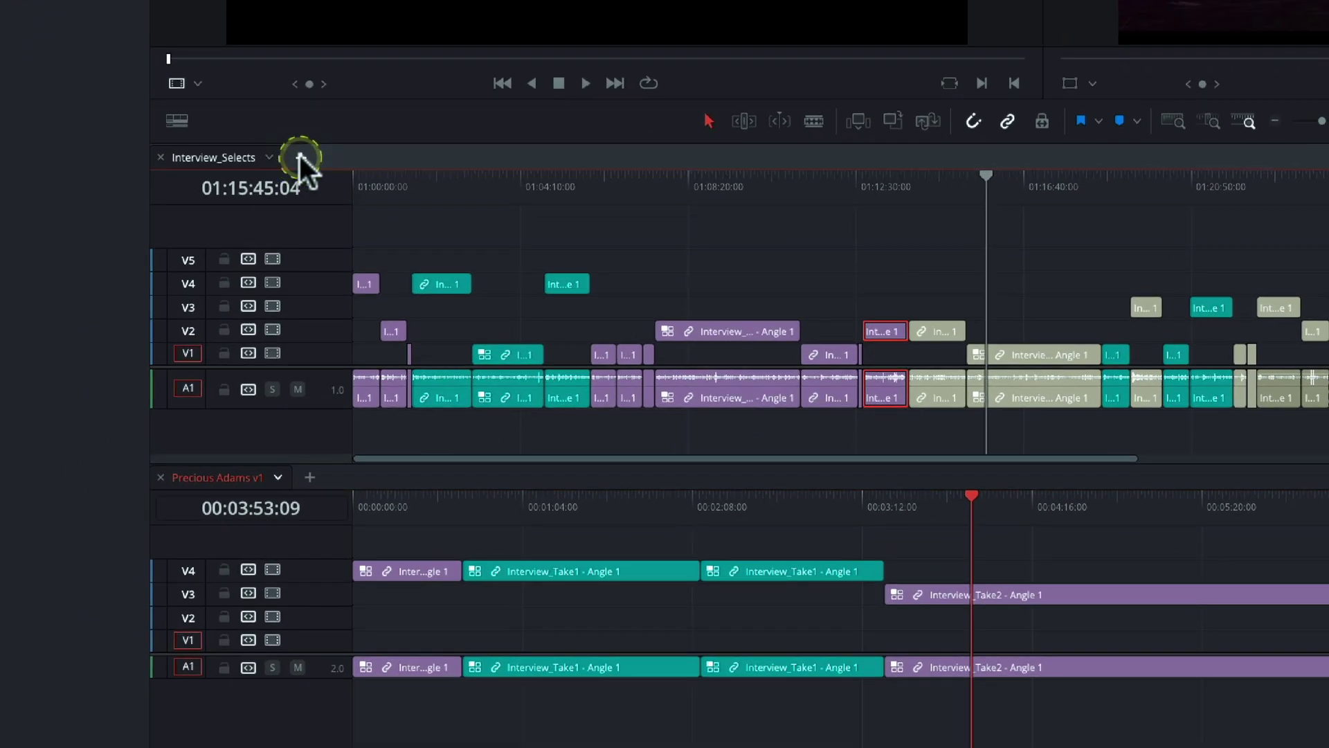
click(175, 276)
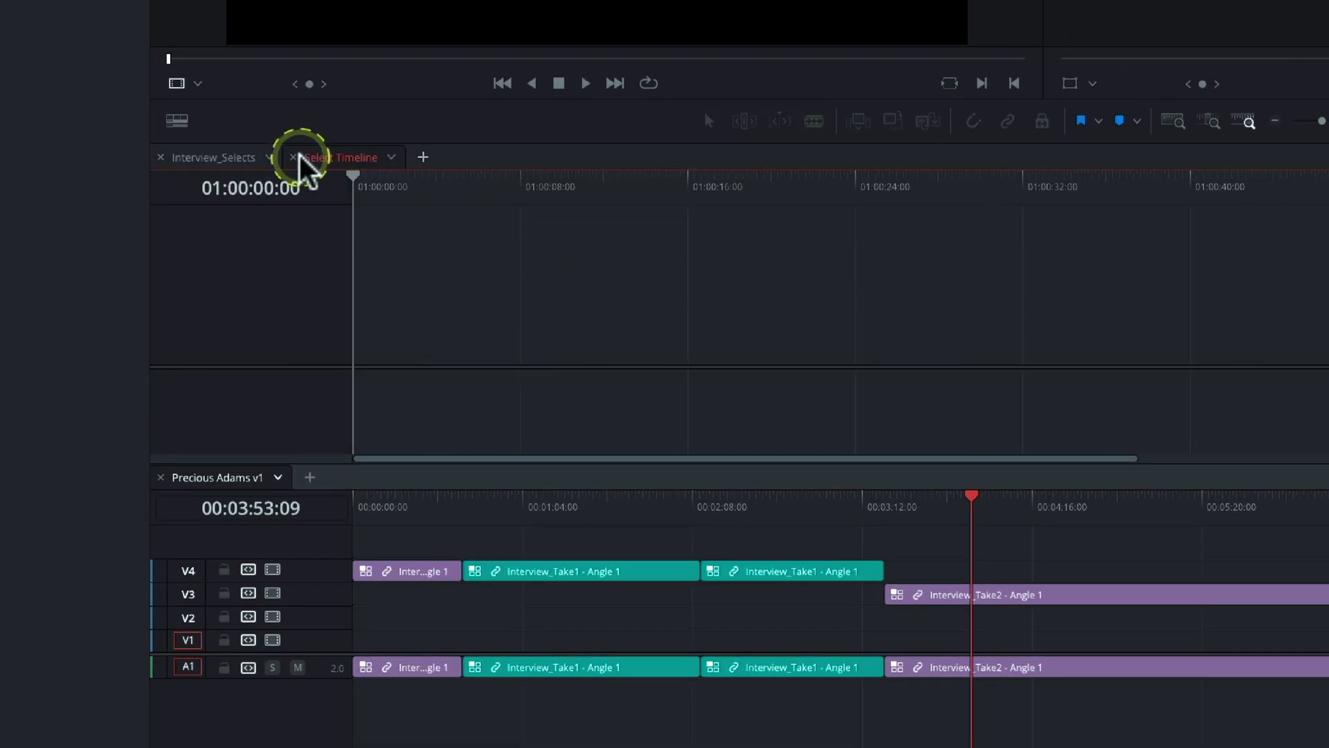
click(392, 157)
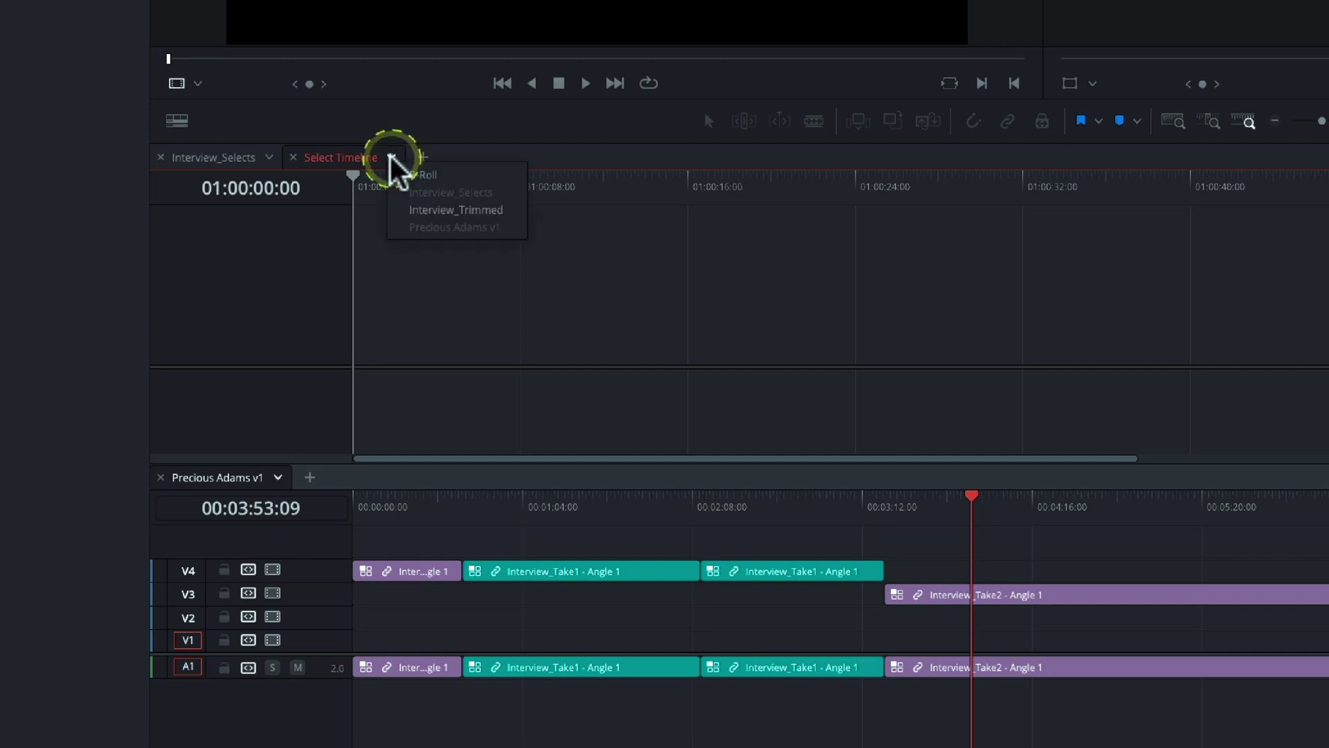
click(421, 176)
click(216, 157)
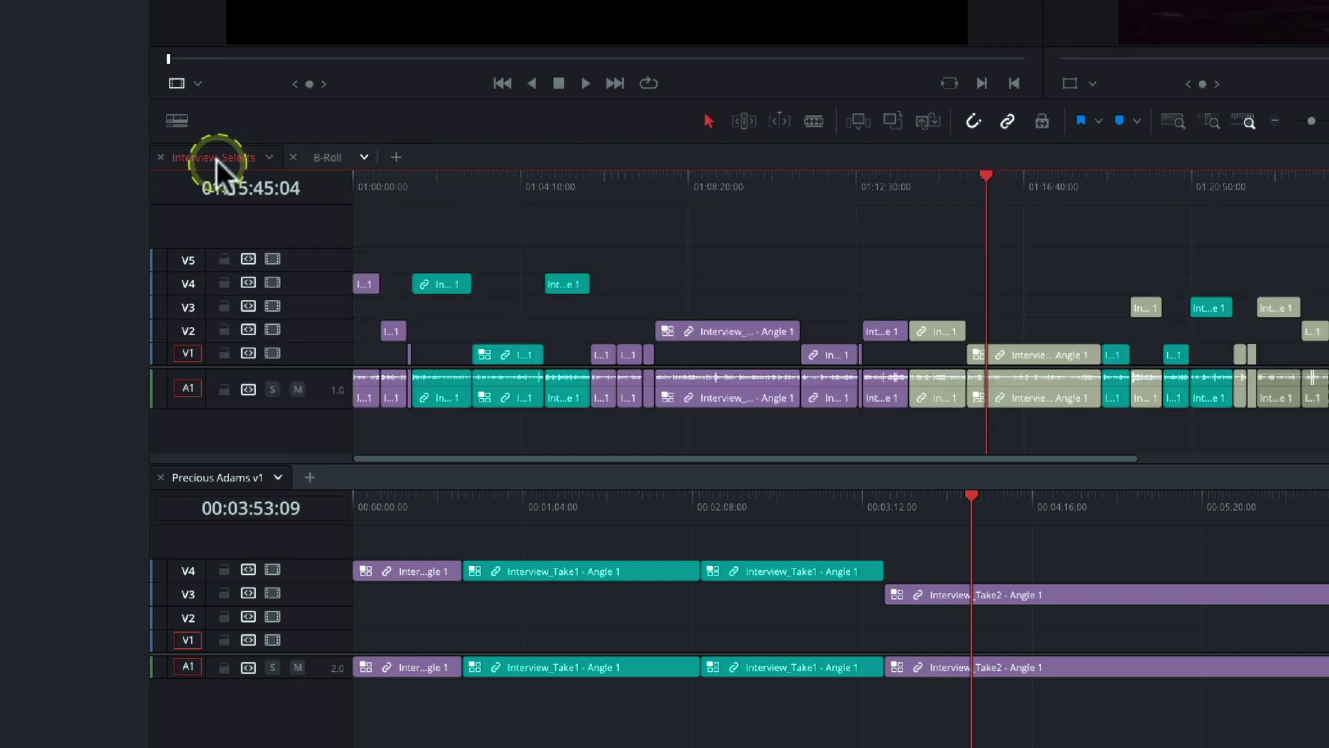
click(330, 157)
click(395, 321)
click(1045, 157)
click(846, 310)
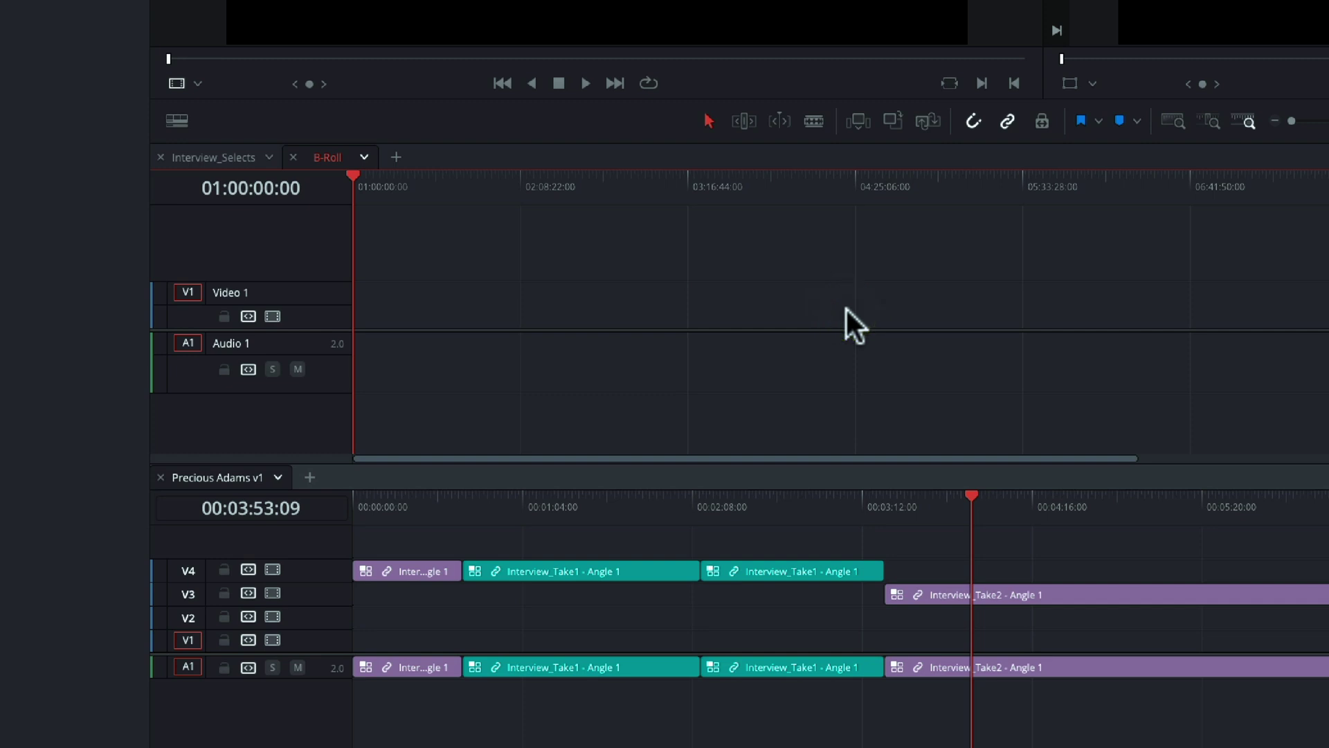
click(856, 253)
click(866, 405)
click(865, 609)
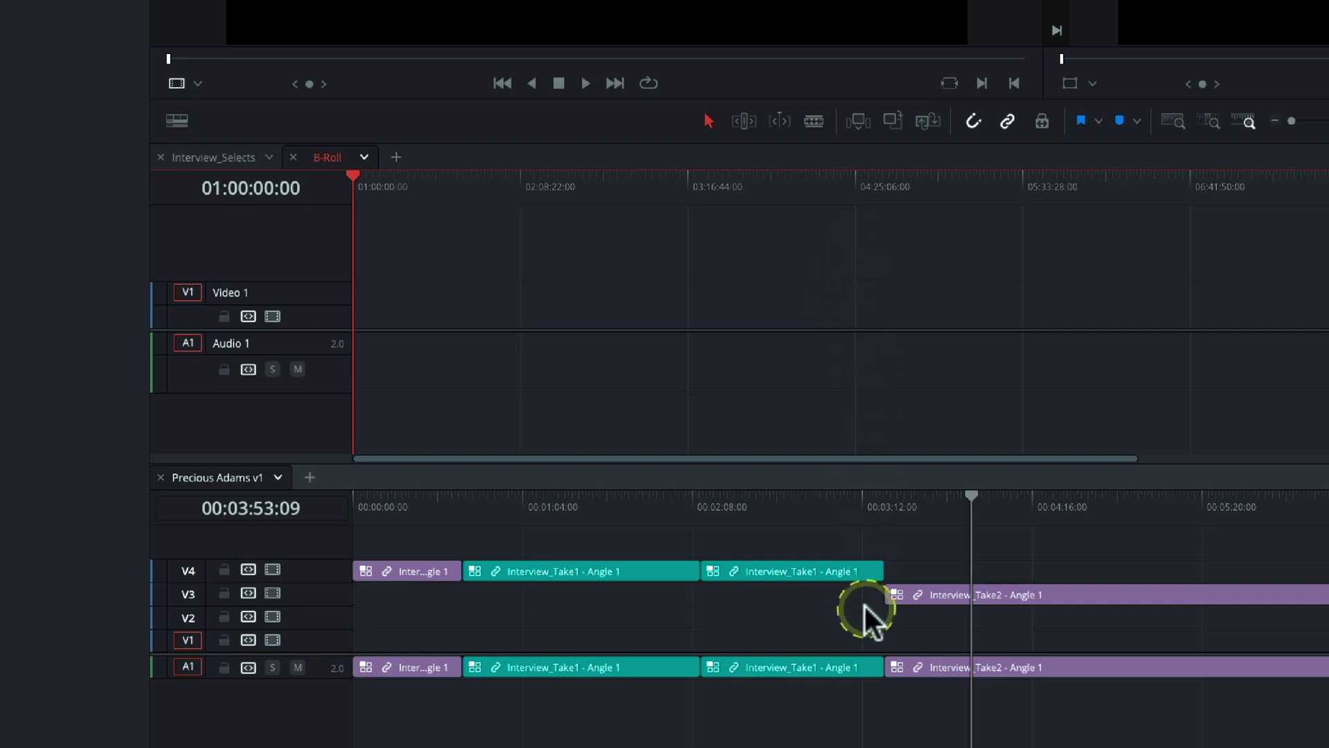
Close the upper B-Roll tab and load B-Roll into a new tab in the lower timeline.
click(294, 156)
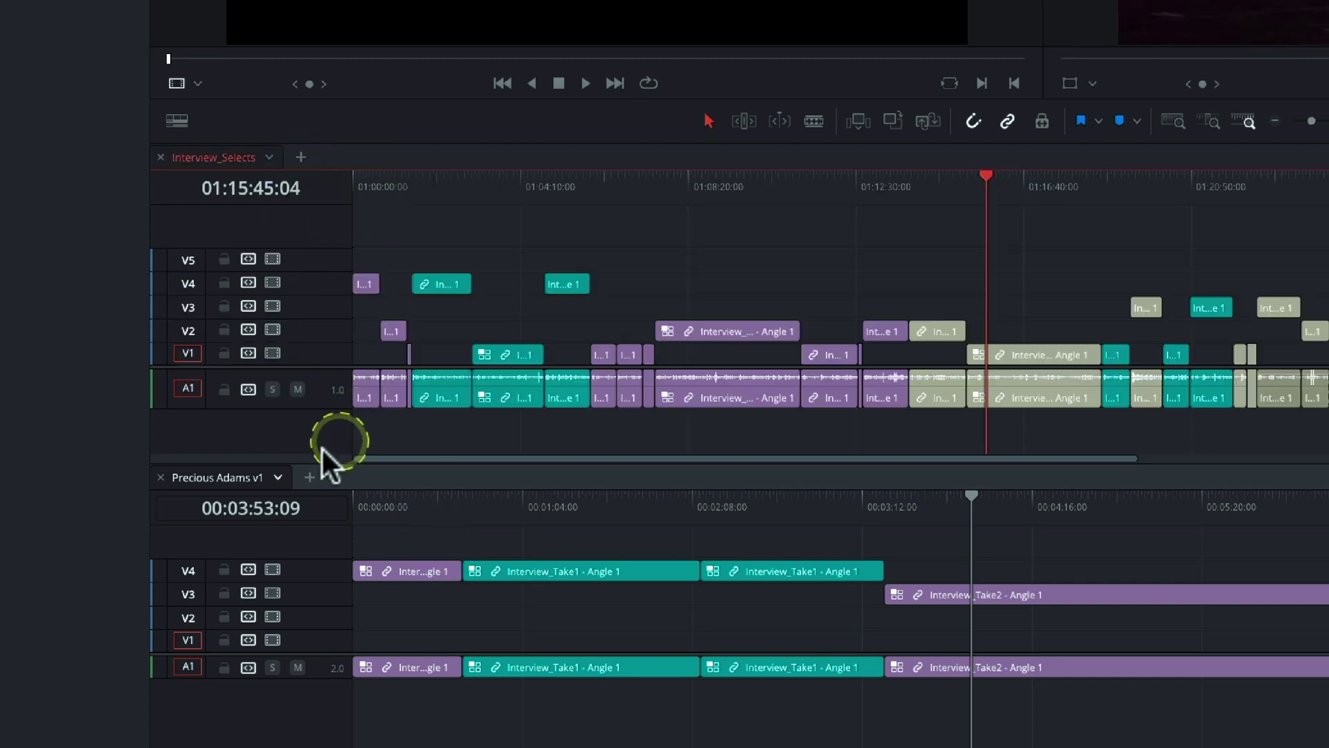
click(307, 478)
click(400, 477)
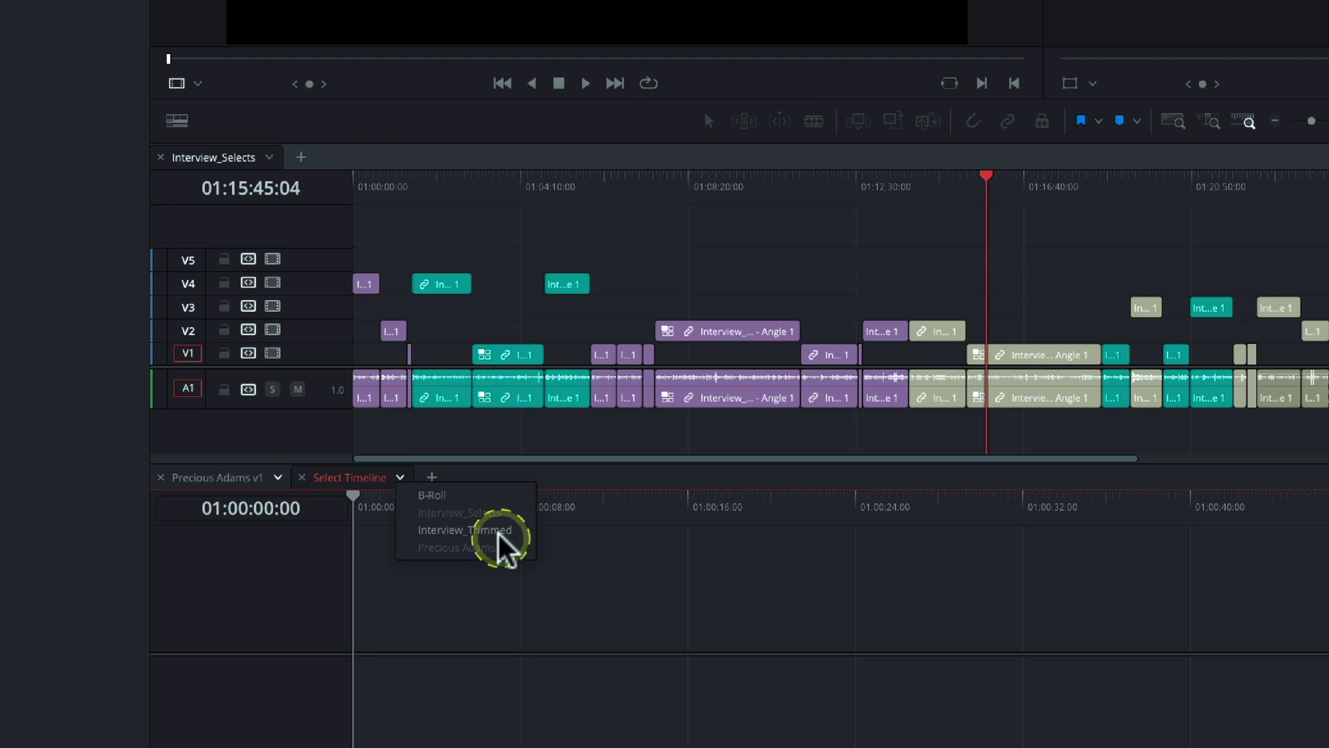
click(444, 497)
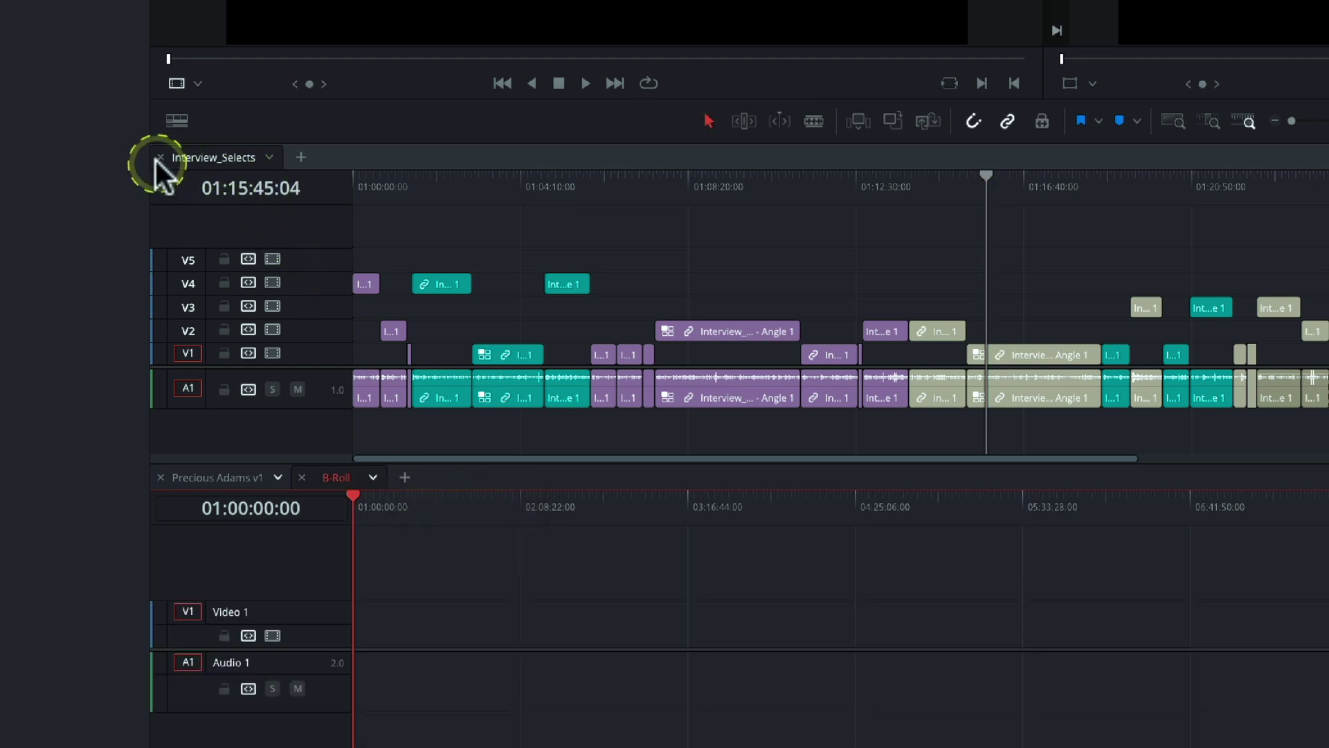
Load Precious Adams v1 in the upper timeline, closing the lower Precious Adams and upper Interview_Selects tabs.
click(287, 158)
click(299, 158)
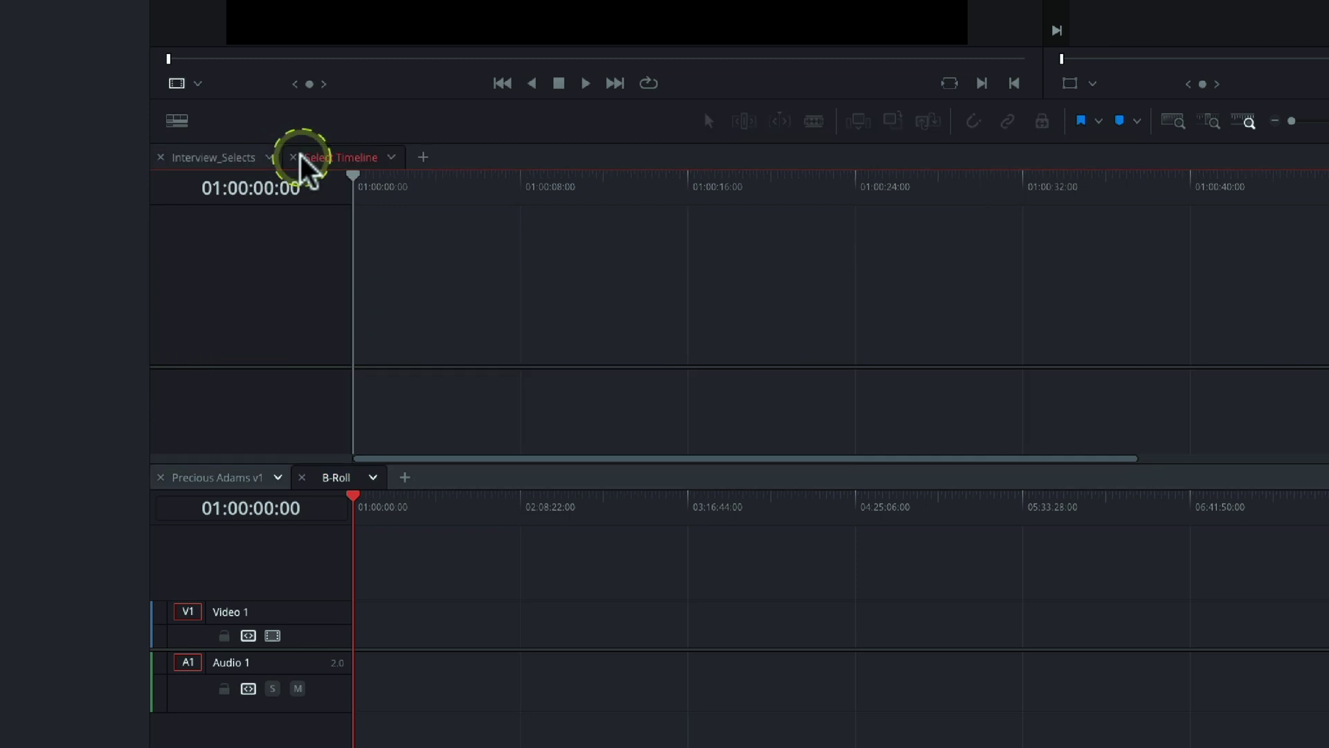
click(381, 158)
click(167, 477)
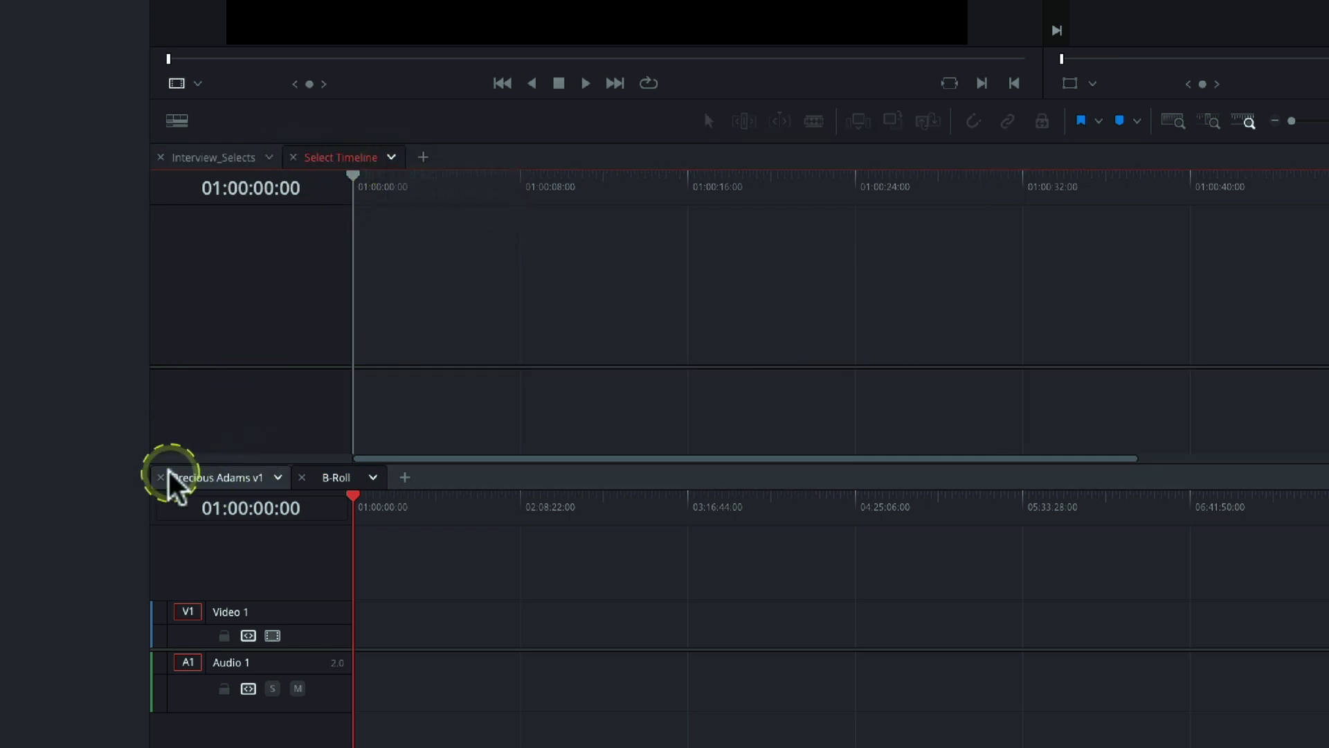
click(160, 477)
click(389, 159)
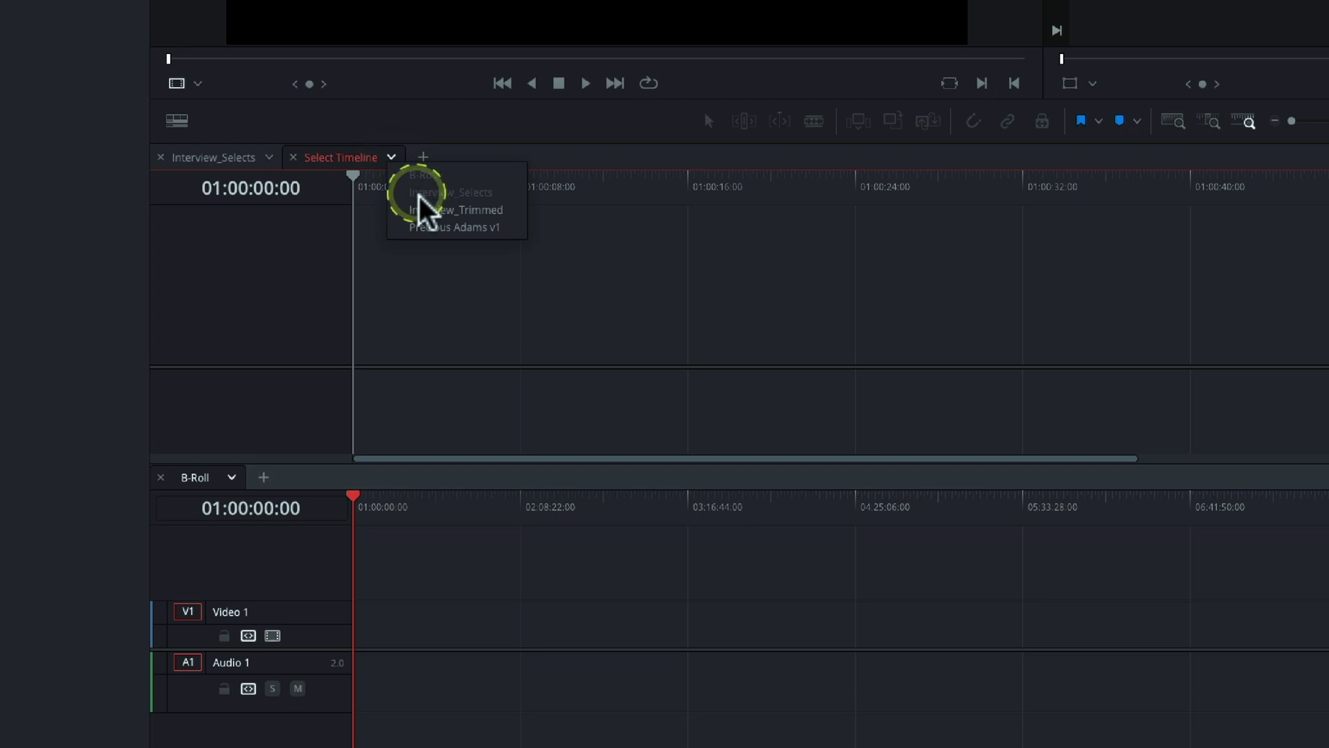
click(431, 235)
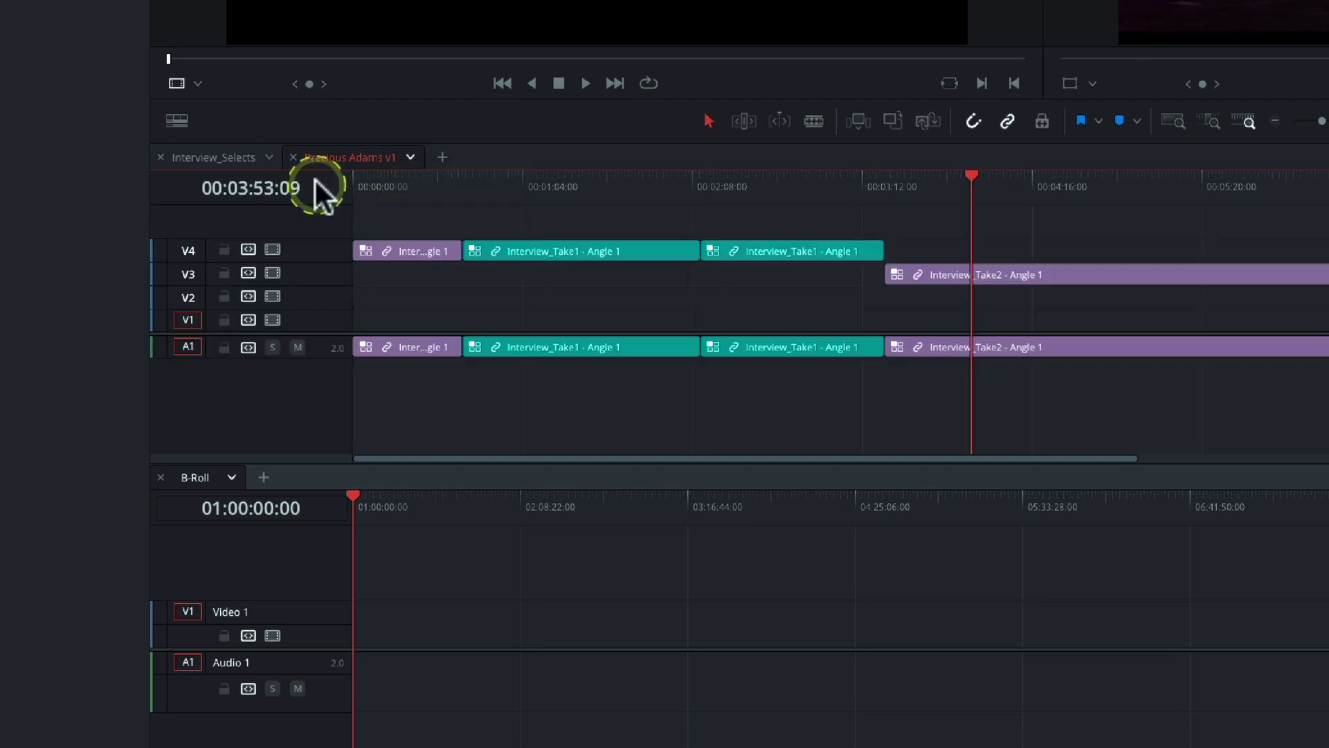
click(162, 158)
Add Interview_Selects as another tab in the lower timeline next to B-Roll.
click(263, 477)
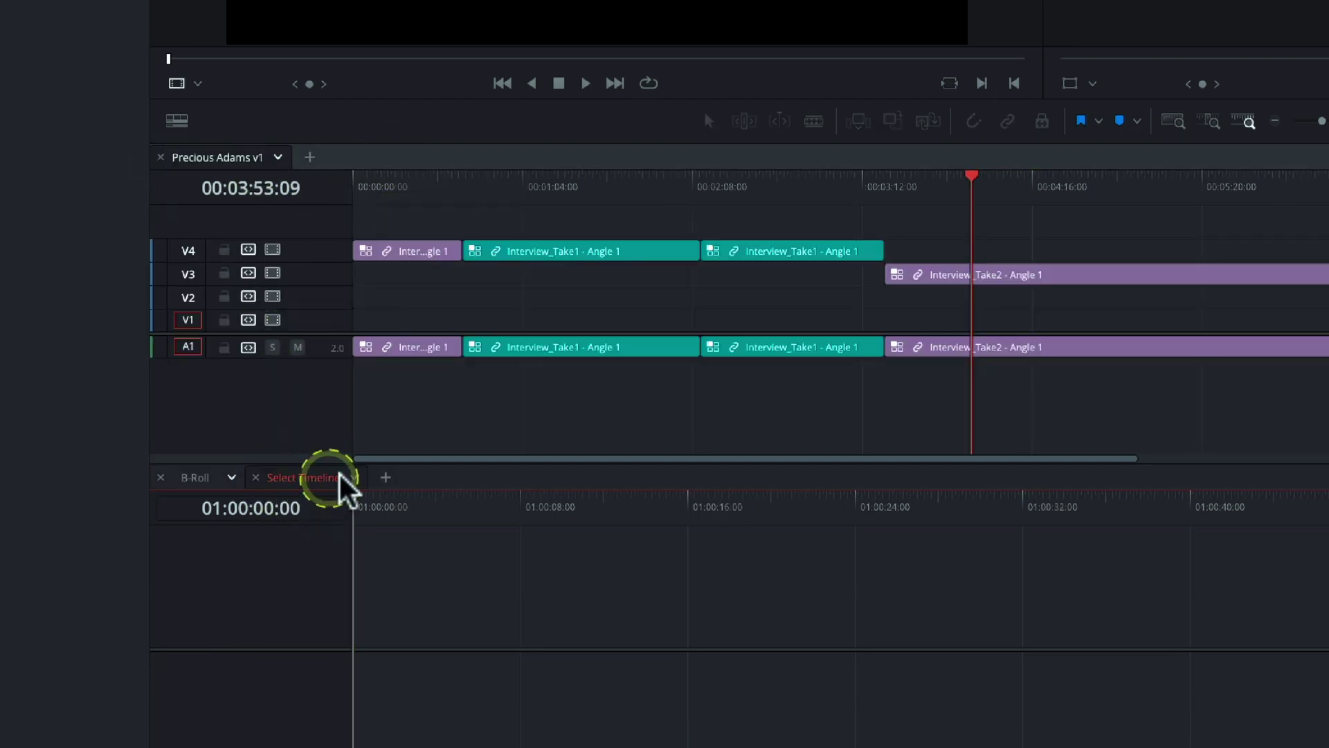
click(344, 484)
click(381, 514)
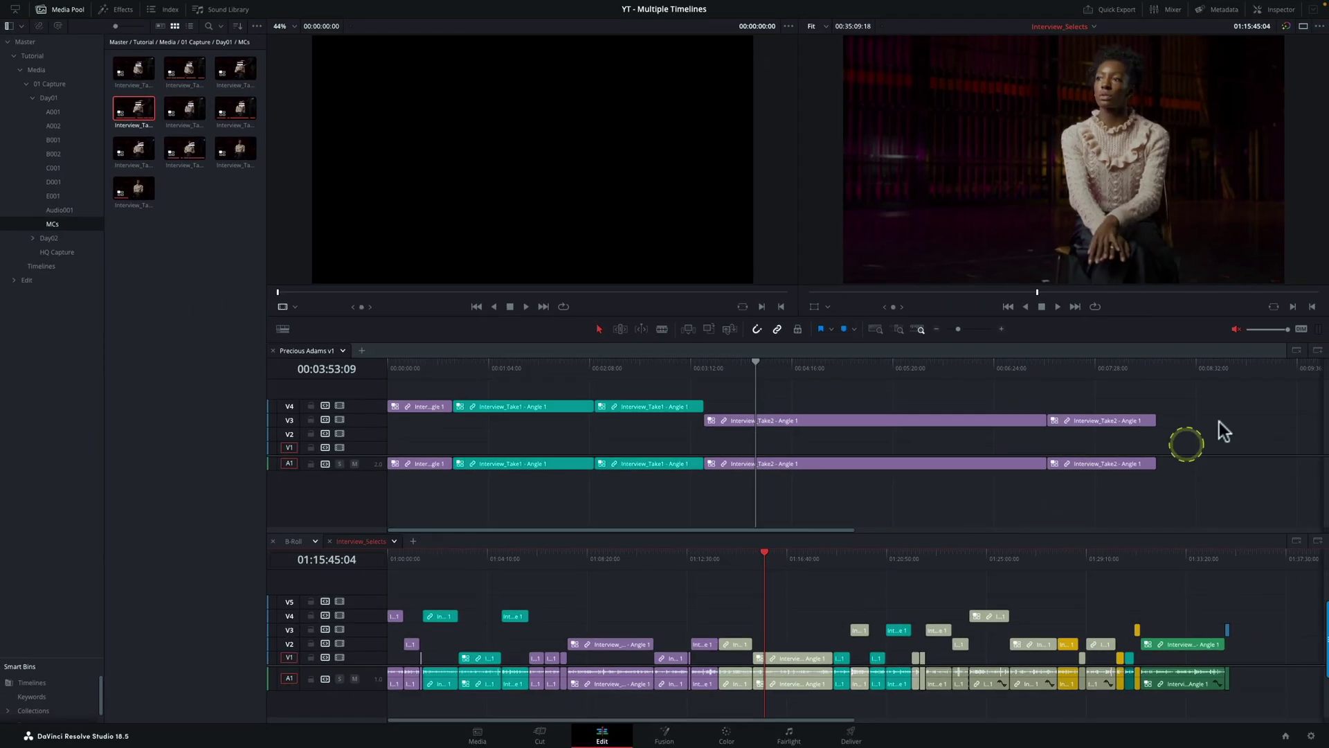
Drag two V3 clips, starting with Interview_Take3 - Angle 1, onto the end of Precious Adams v1.
drag(1191, 367, 1148, 424)
click(857, 628)
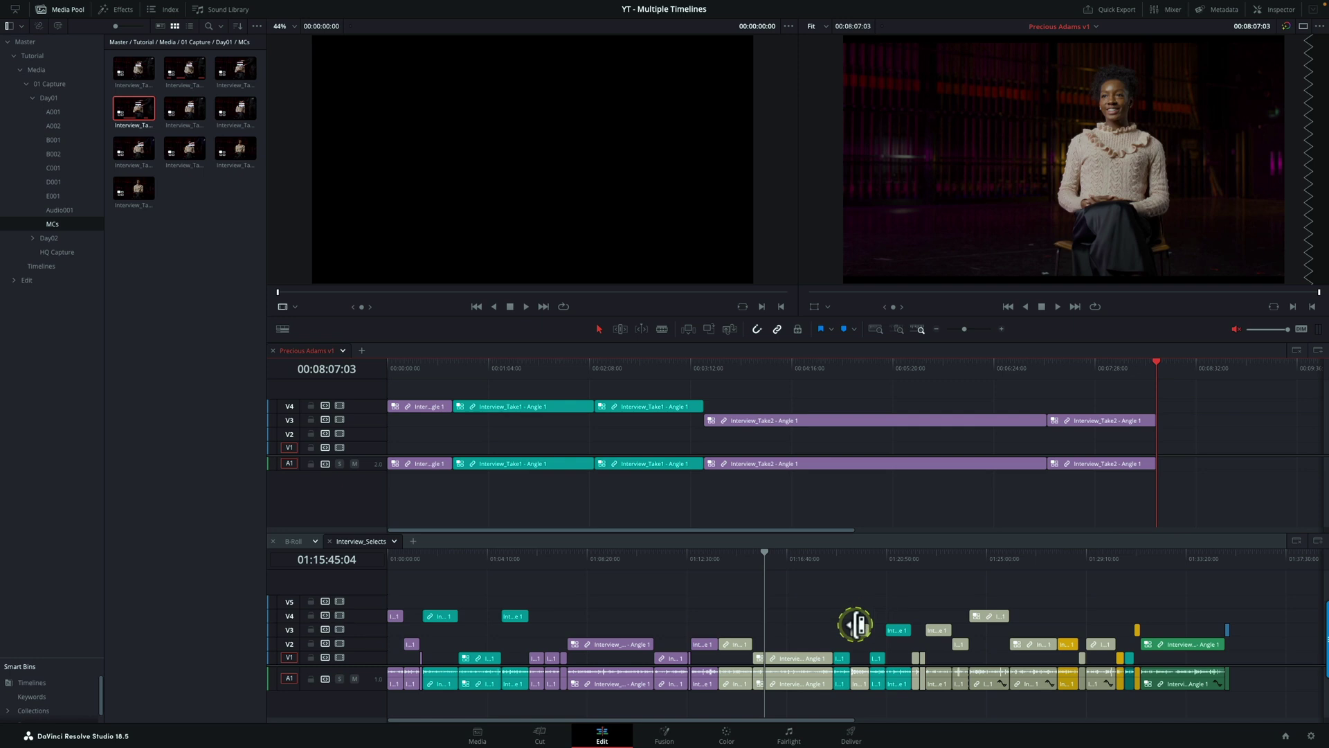
drag(862, 629, 1170, 419)
drag(898, 630, 1239, 424)
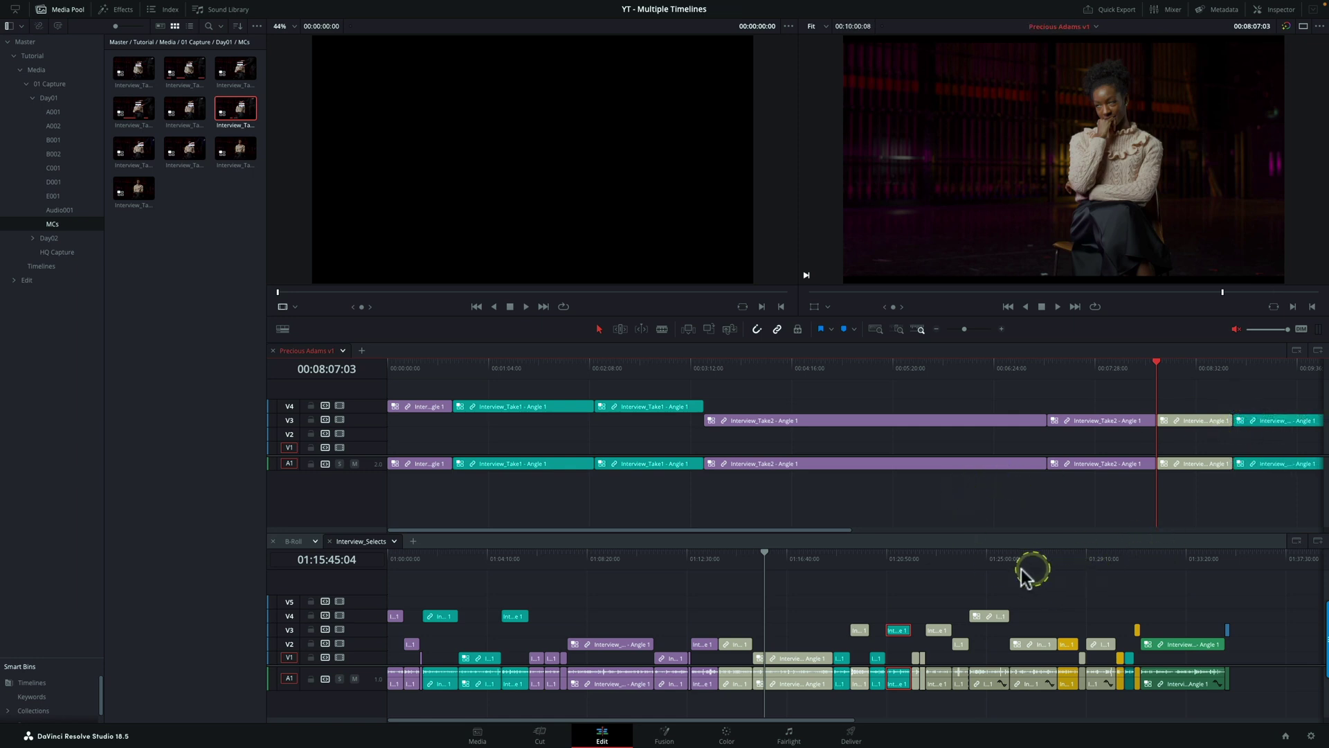
drag(1019, 566, 1011, 563)
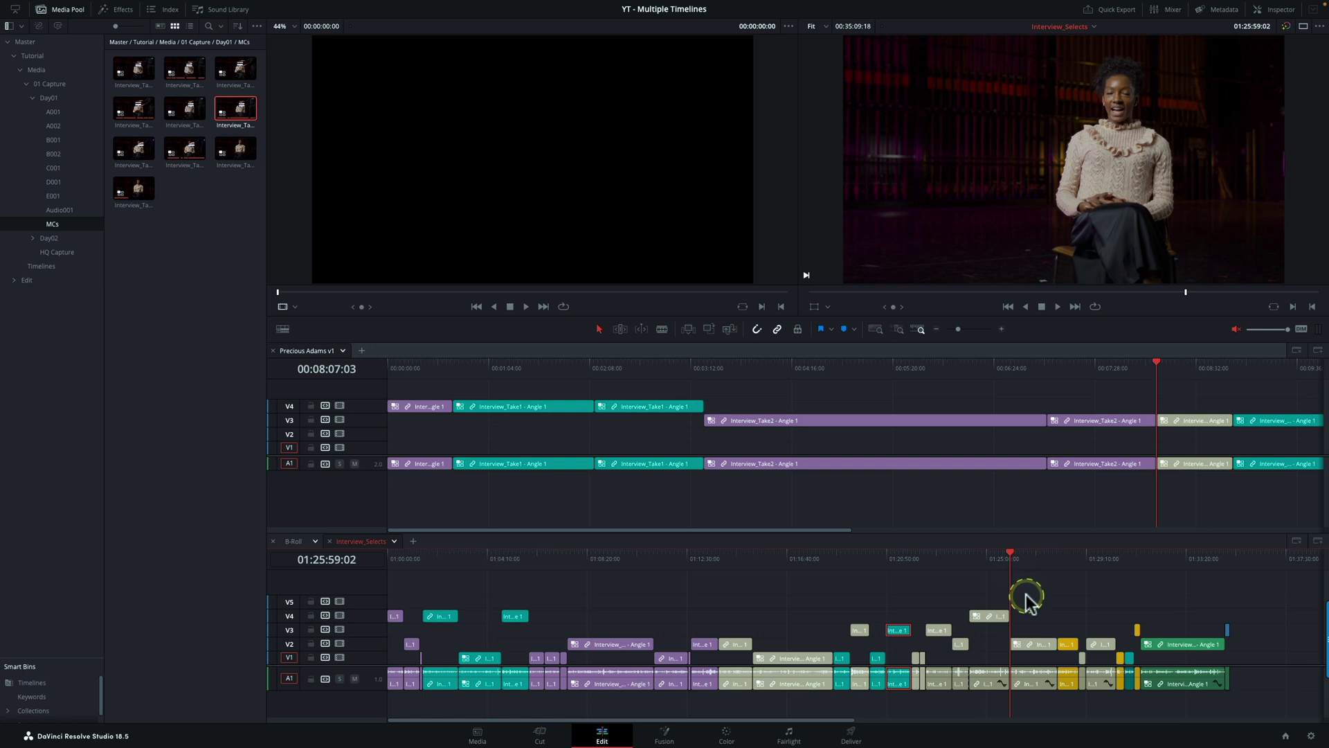
Mark in and out around the Interview_Take3 section in Interview_Selects and copy it.
key(i)
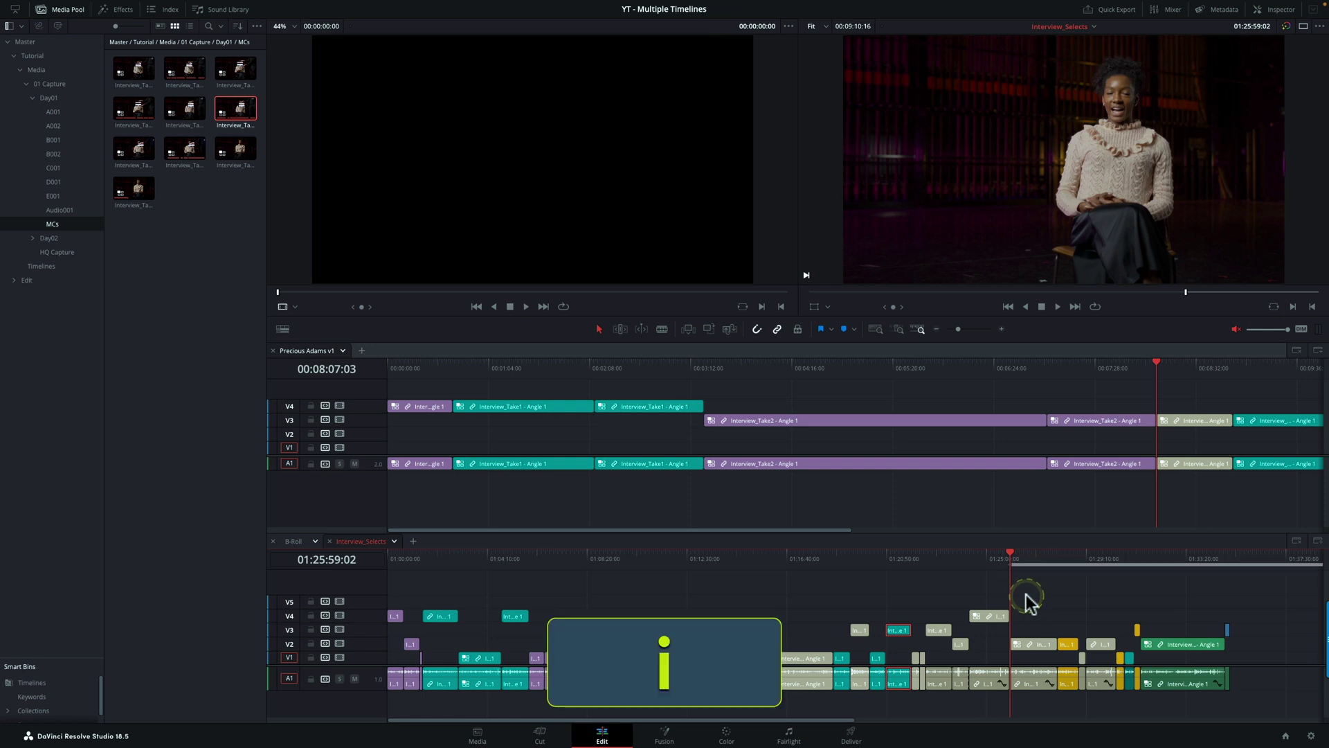
key(Down)
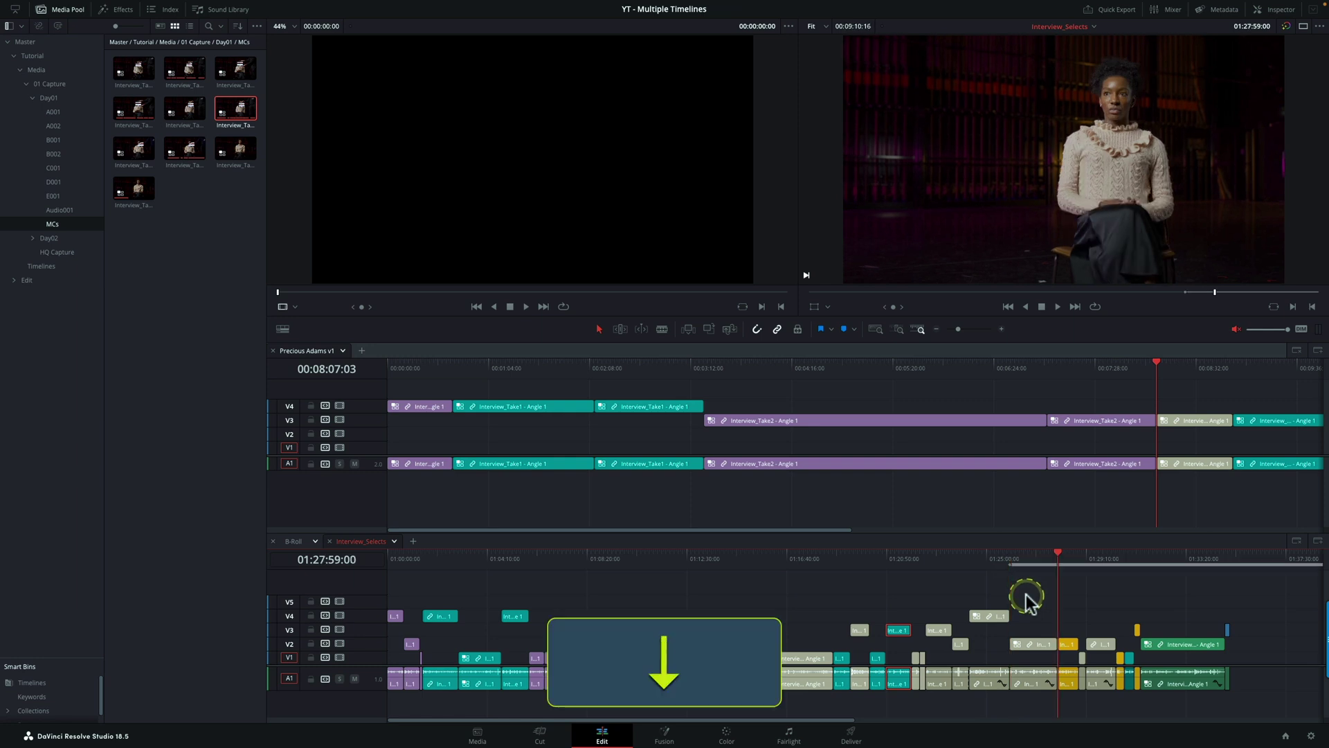
key(Left)
key(o)
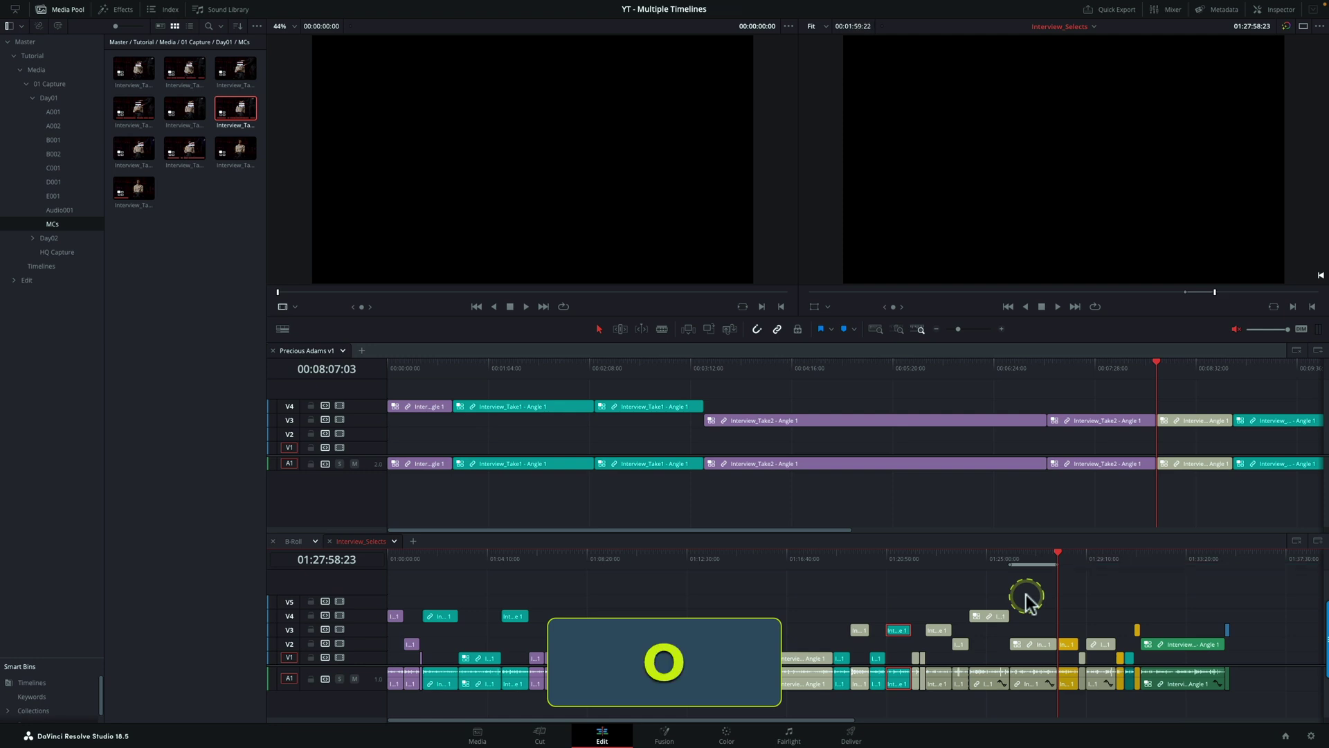
scroll(1075, 579, right, 5)
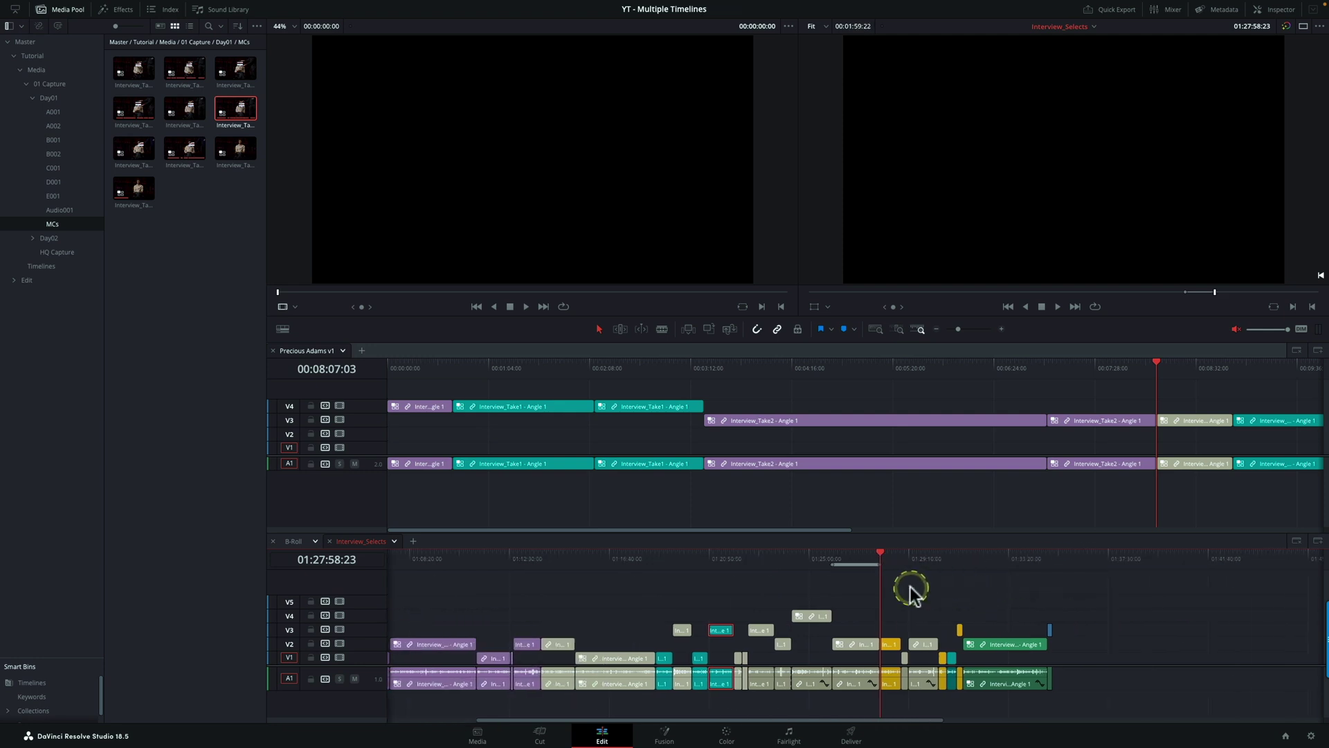
key(super+c)
Paste the copied Interview_Take3 clip at the end of Precious Adams v1, ending at 00:12:00:06.
scroll(1190, 426, right, 6)
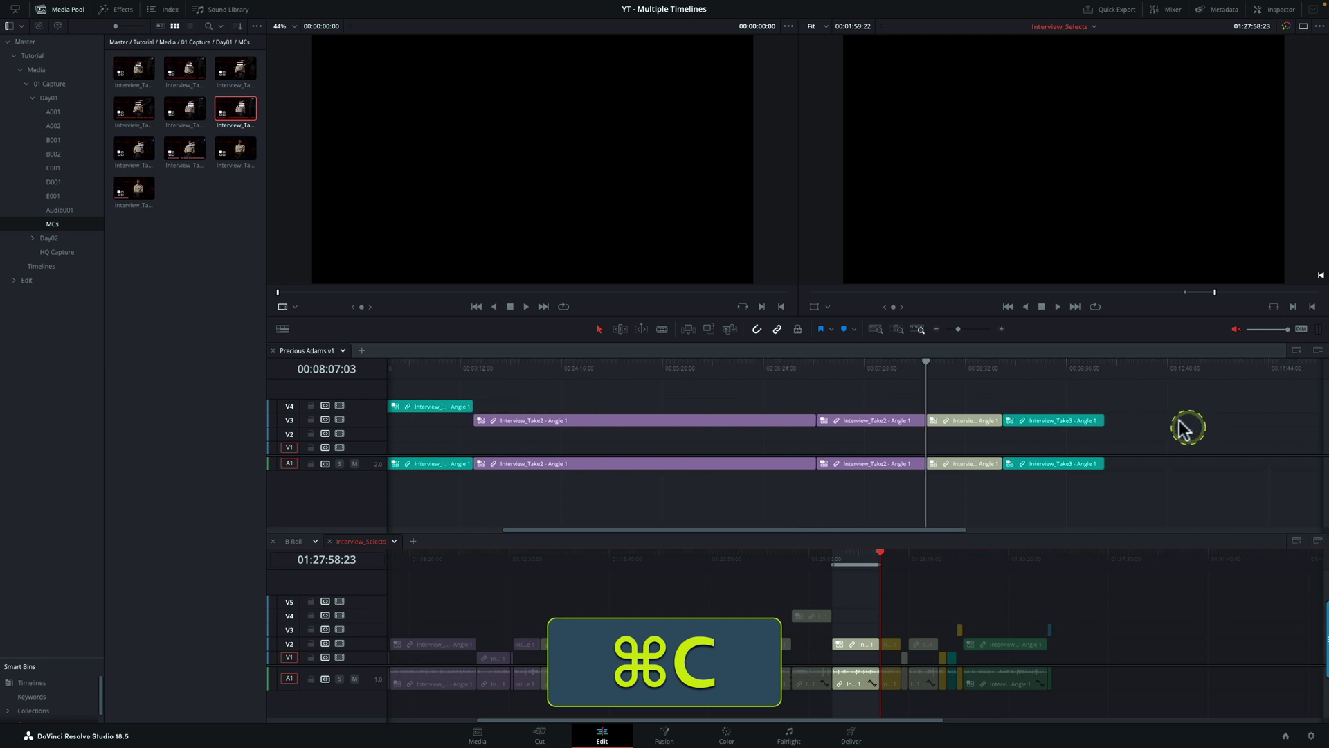
click(1112, 372)
key(super+v)
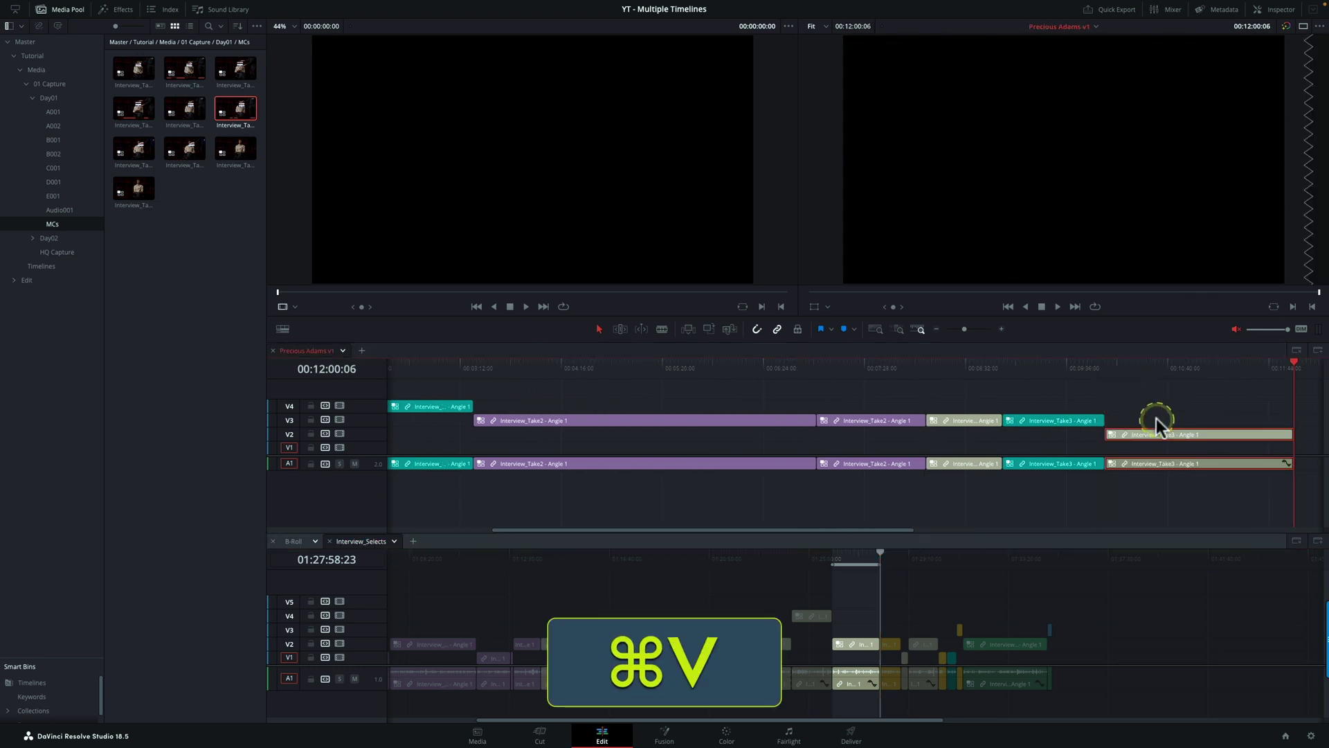
click(1156, 418)
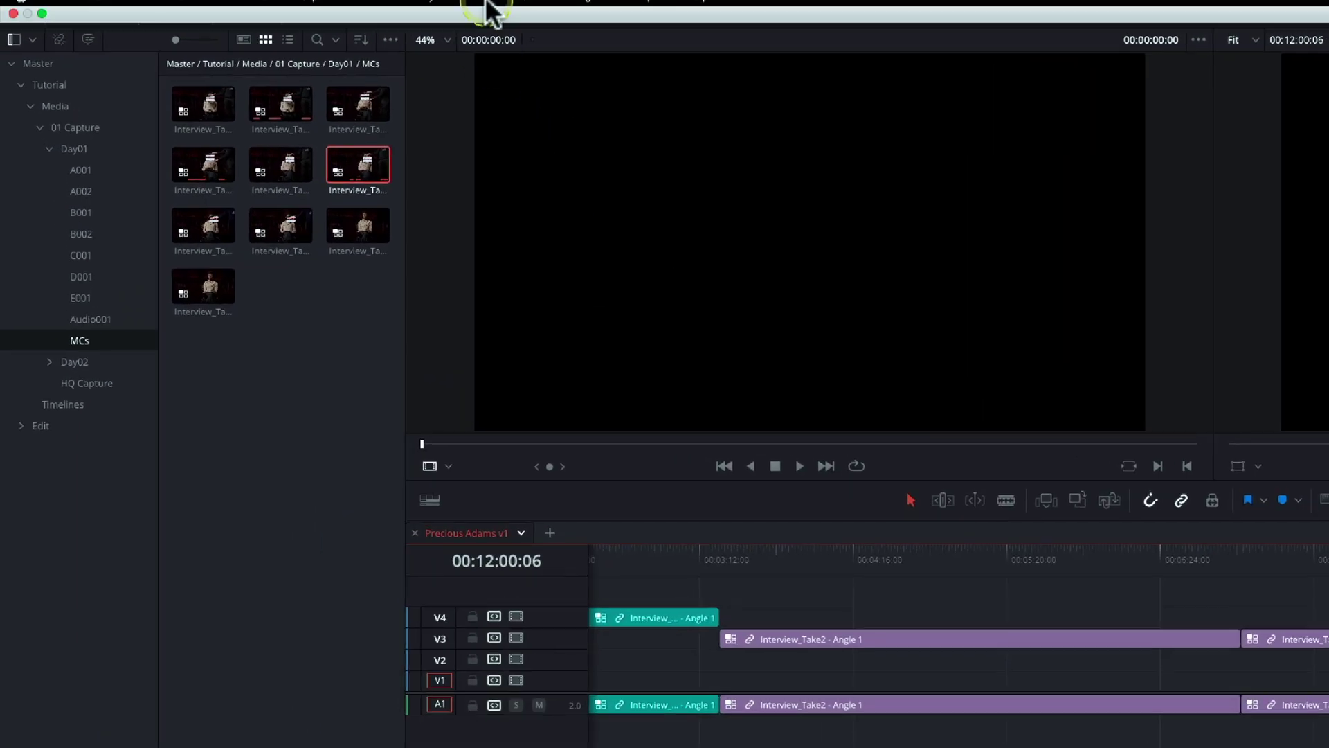
Turn on Workspace > Dual Screen to split the Edit page across two monitors.
click(421, 7)
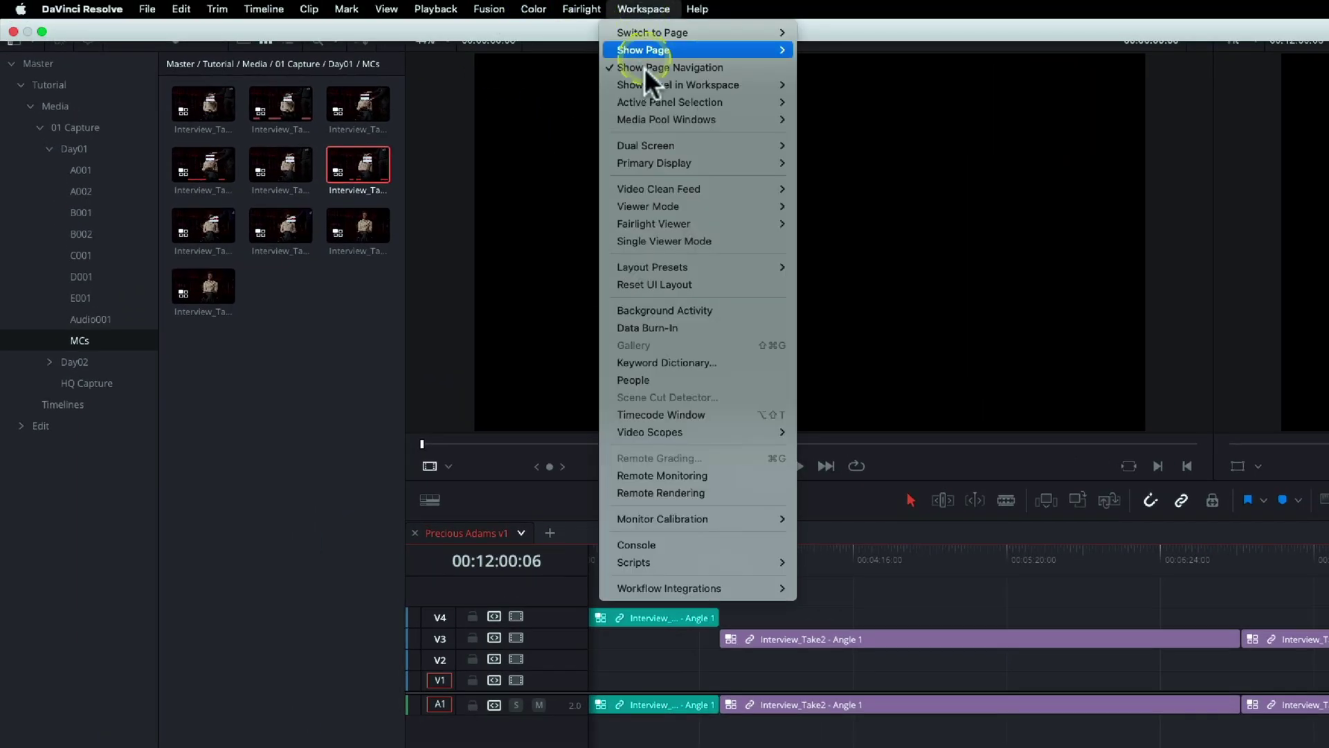
mouse_move(658, 146)
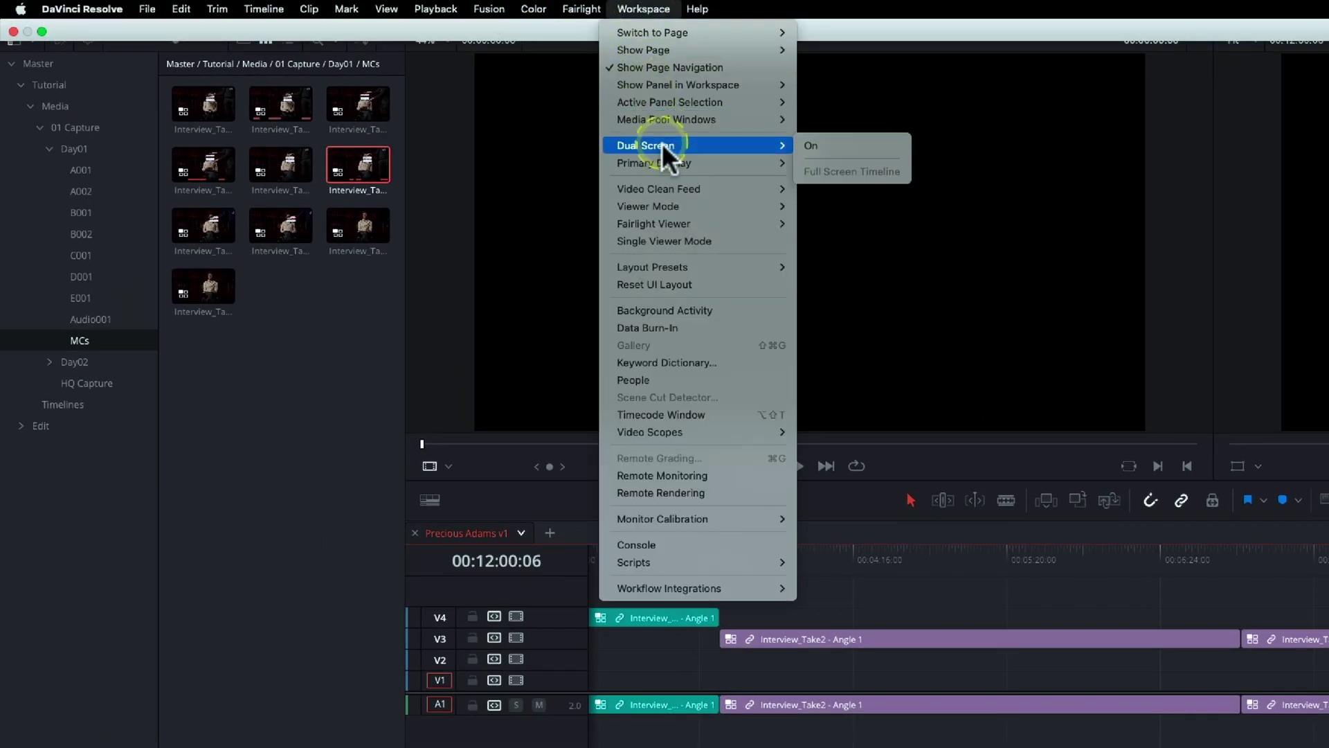
click(811, 146)
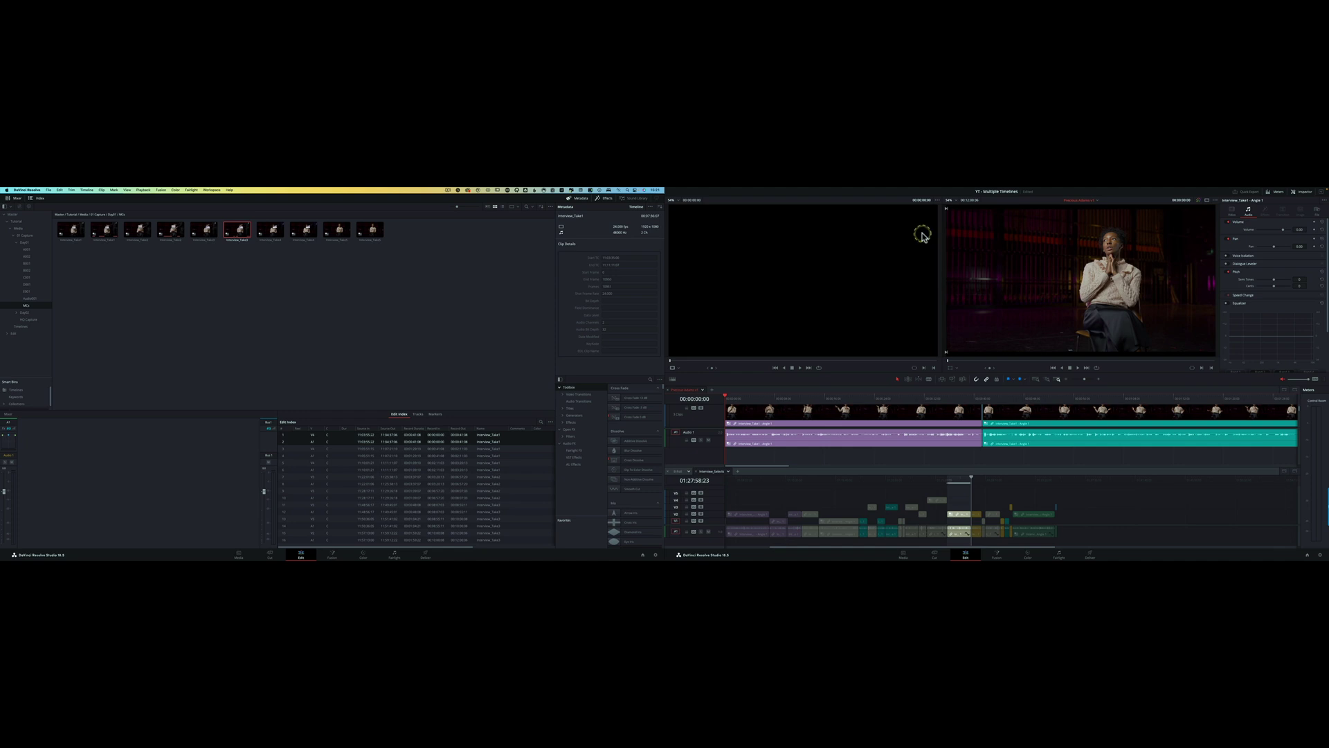
Set the dual-screen layout to Full Screen Timeline on the second monitor.
mouse_move(816, 190)
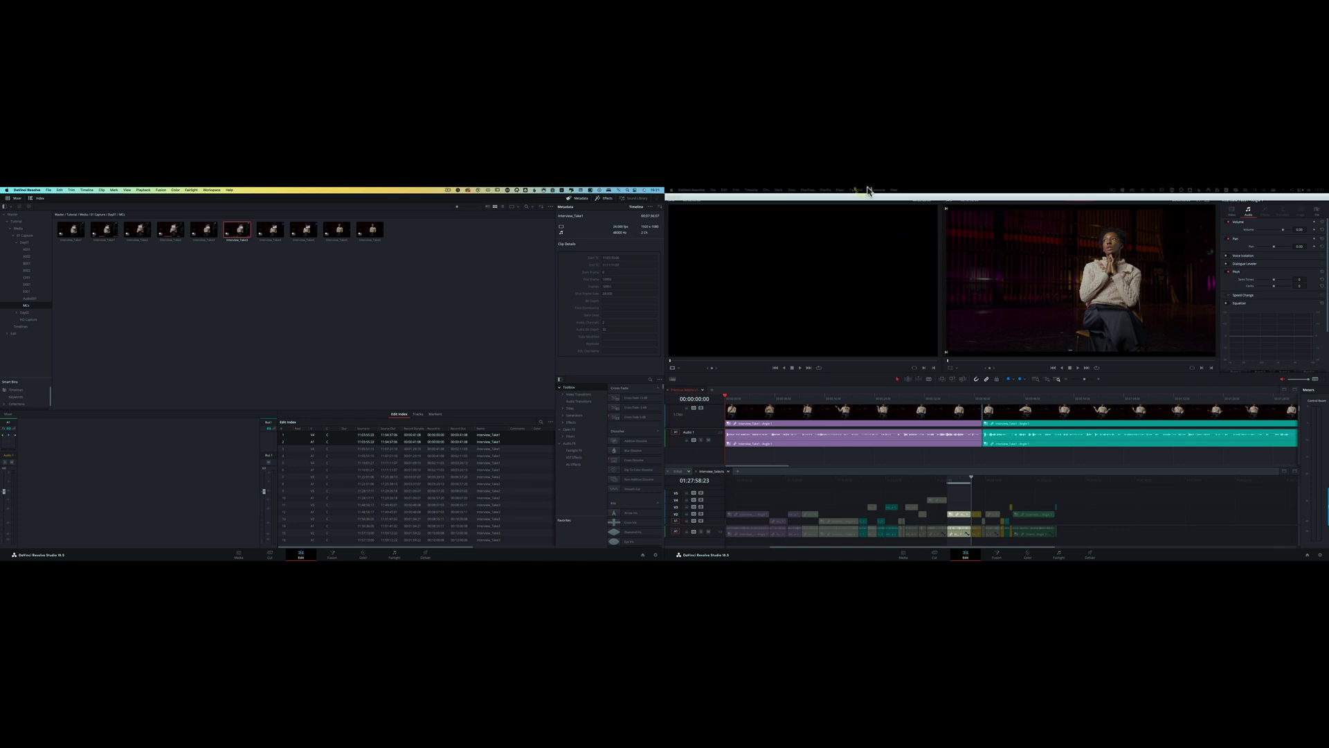
click(878, 190)
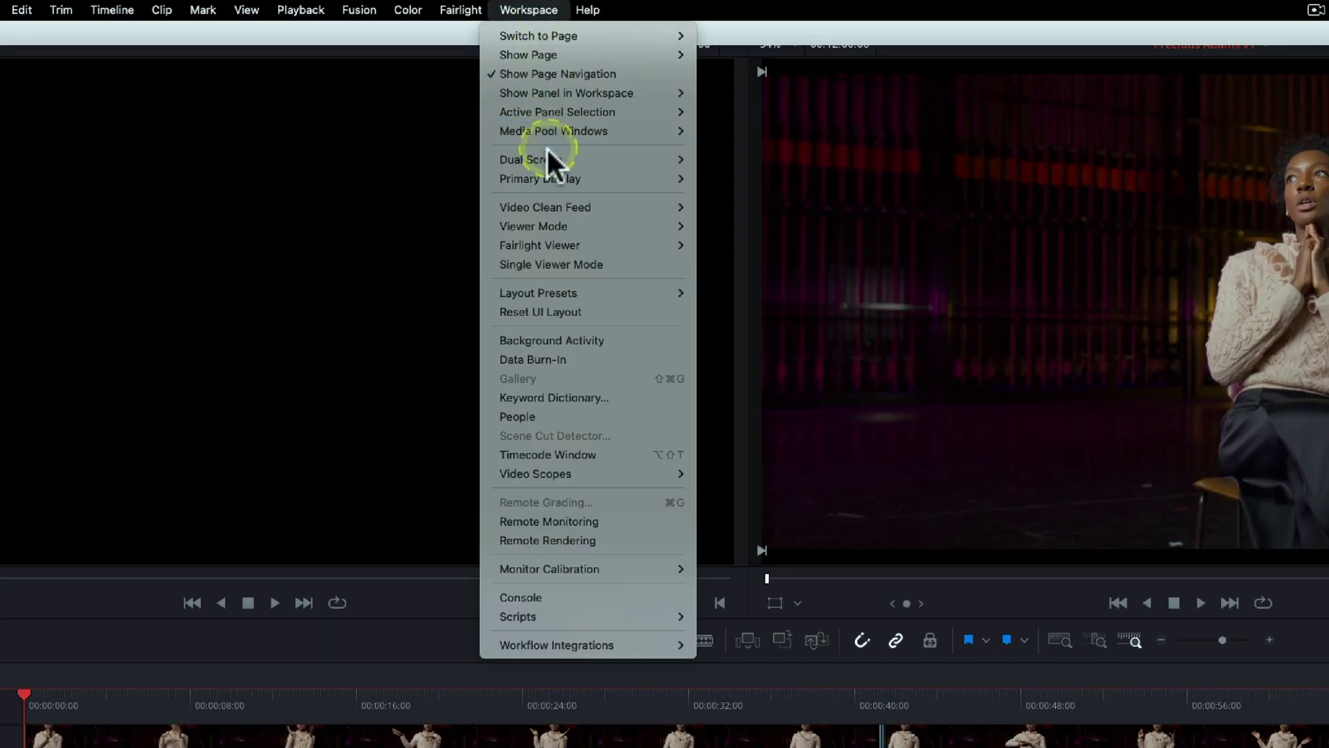
mouse_move(543, 159)
click(659, 173)
click(733, 188)
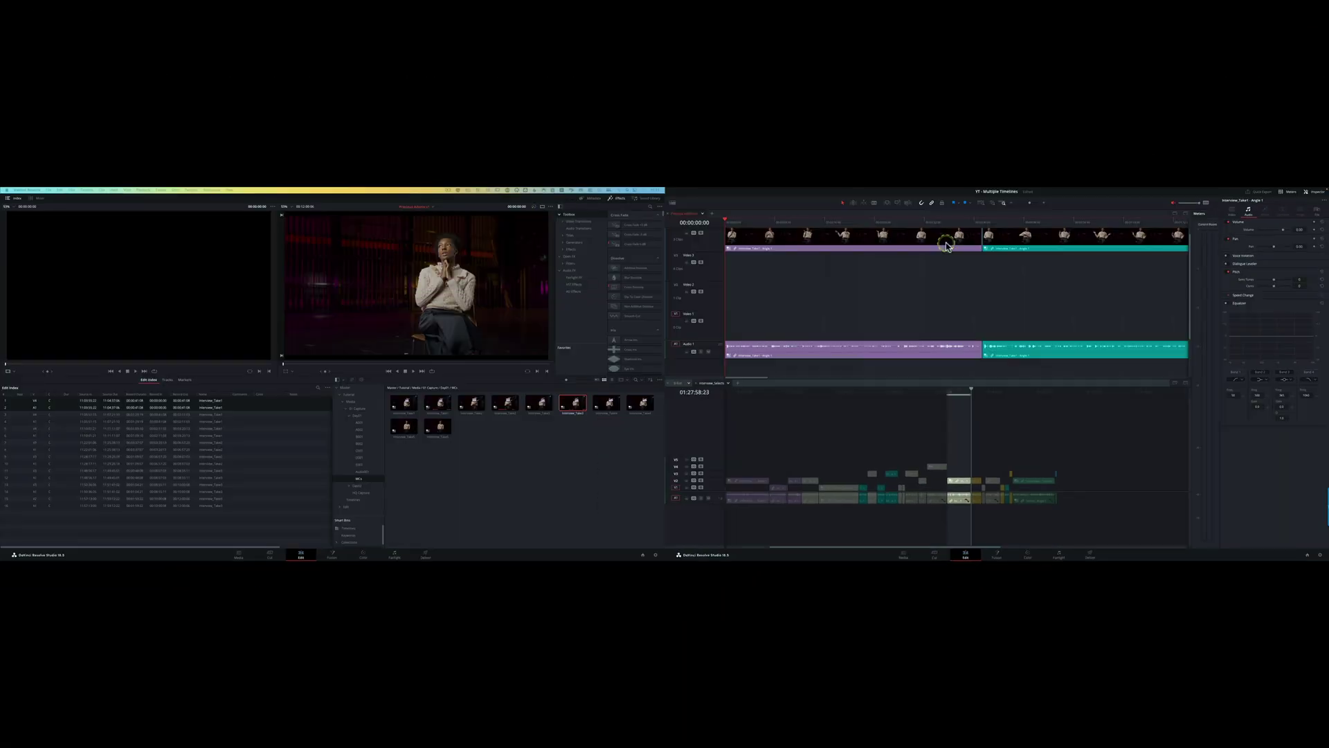
Shrink the Precious Adams v1 video and audio track heights so all clips fit.
click(1008, 274)
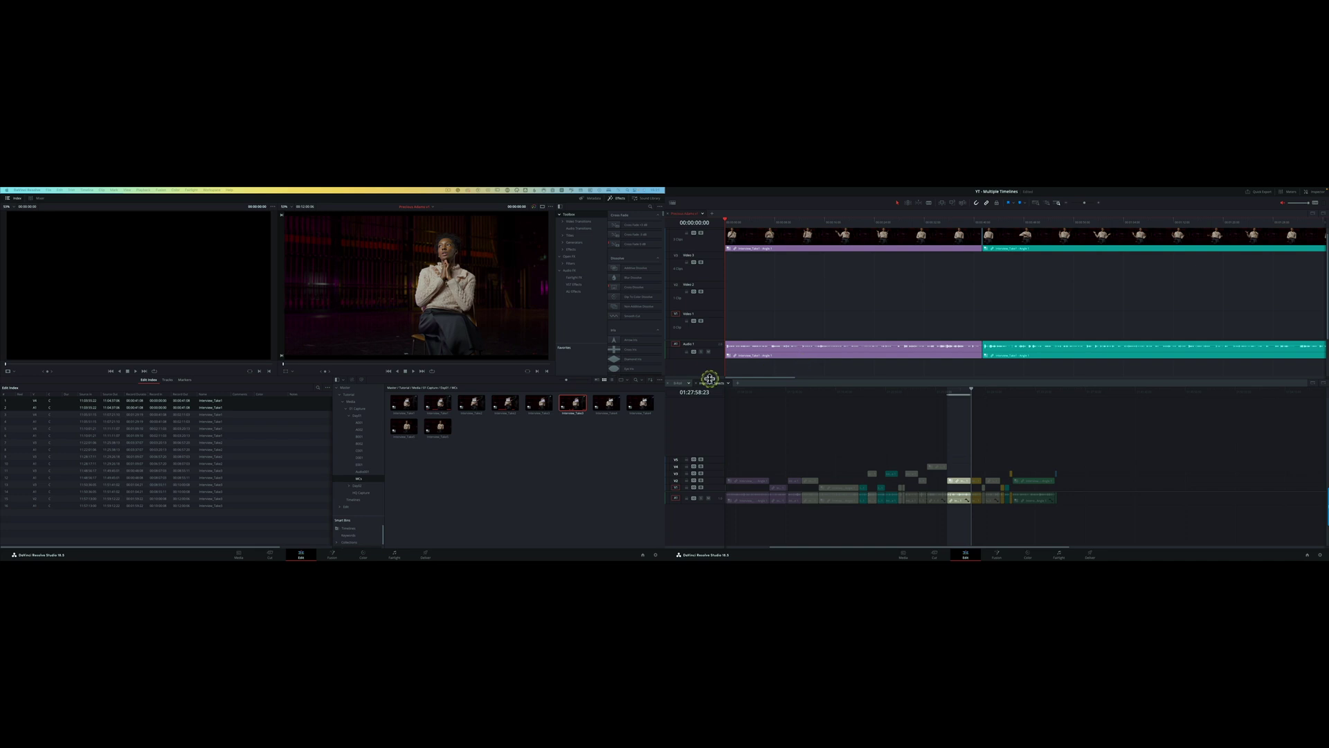
drag(709, 379, 709, 374)
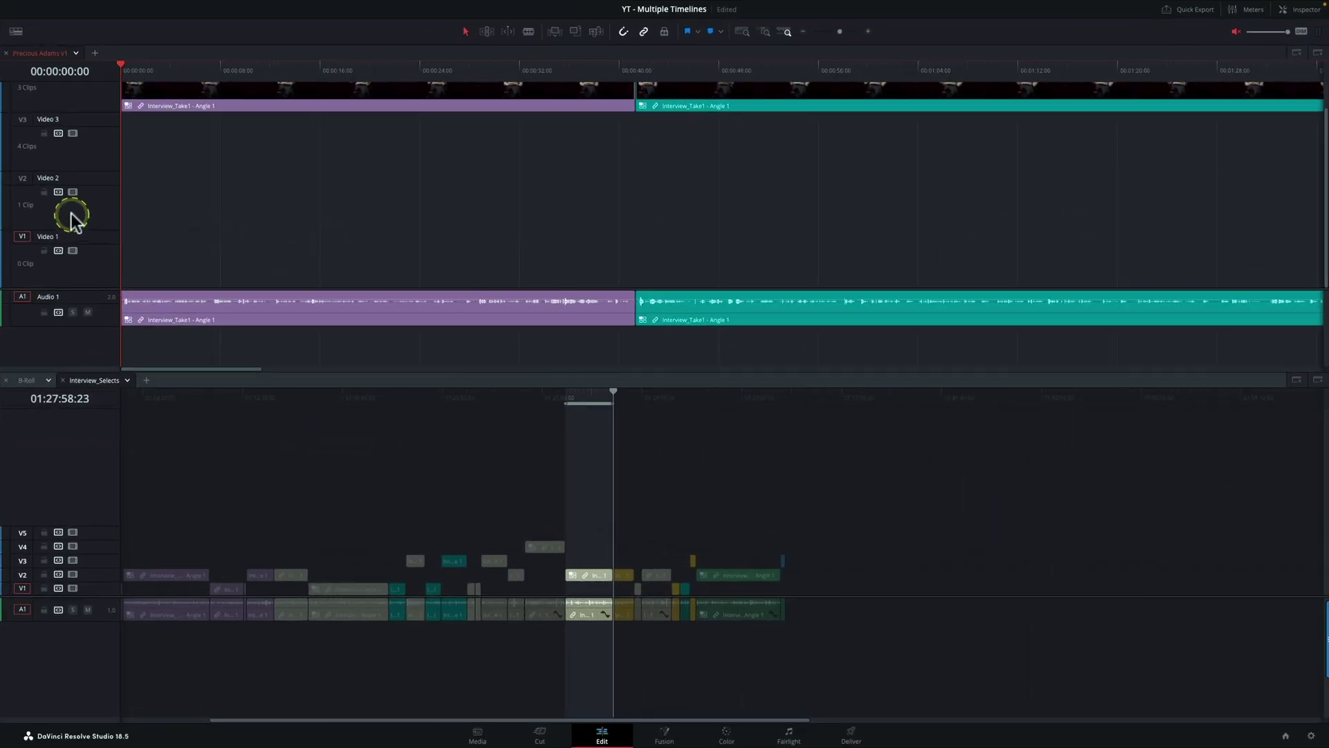
scroll(72, 220, down, 5)
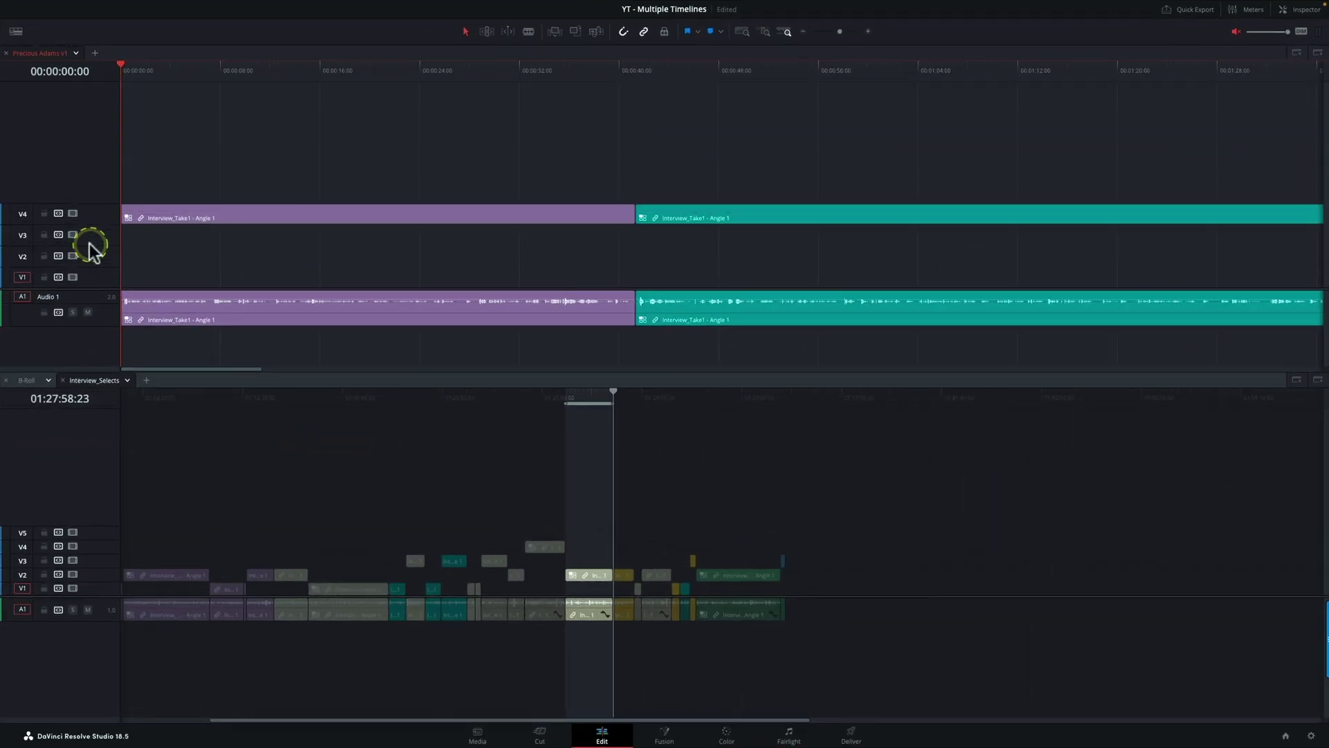
scroll(89, 243, down, 3)
scroll(106, 306, down, 3)
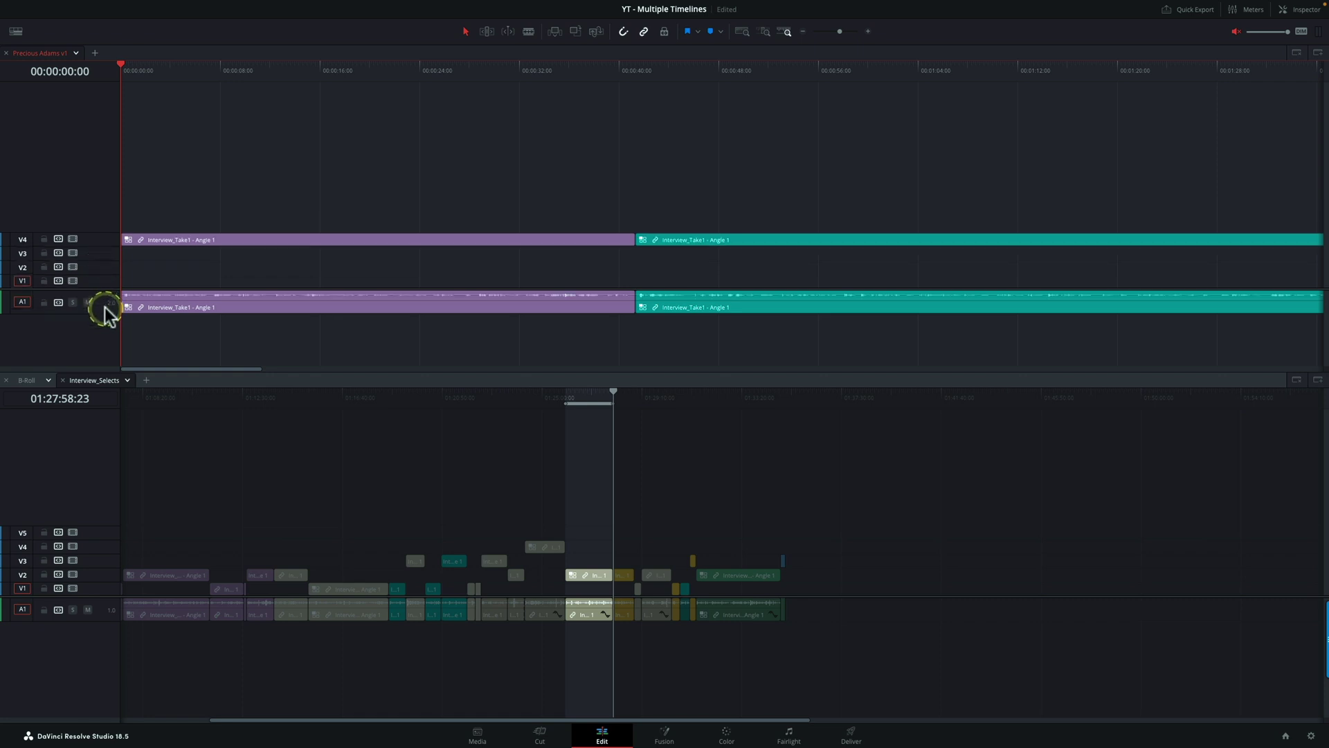
scroll(106, 306, down, 2)
scroll(111, 290, down, 1)
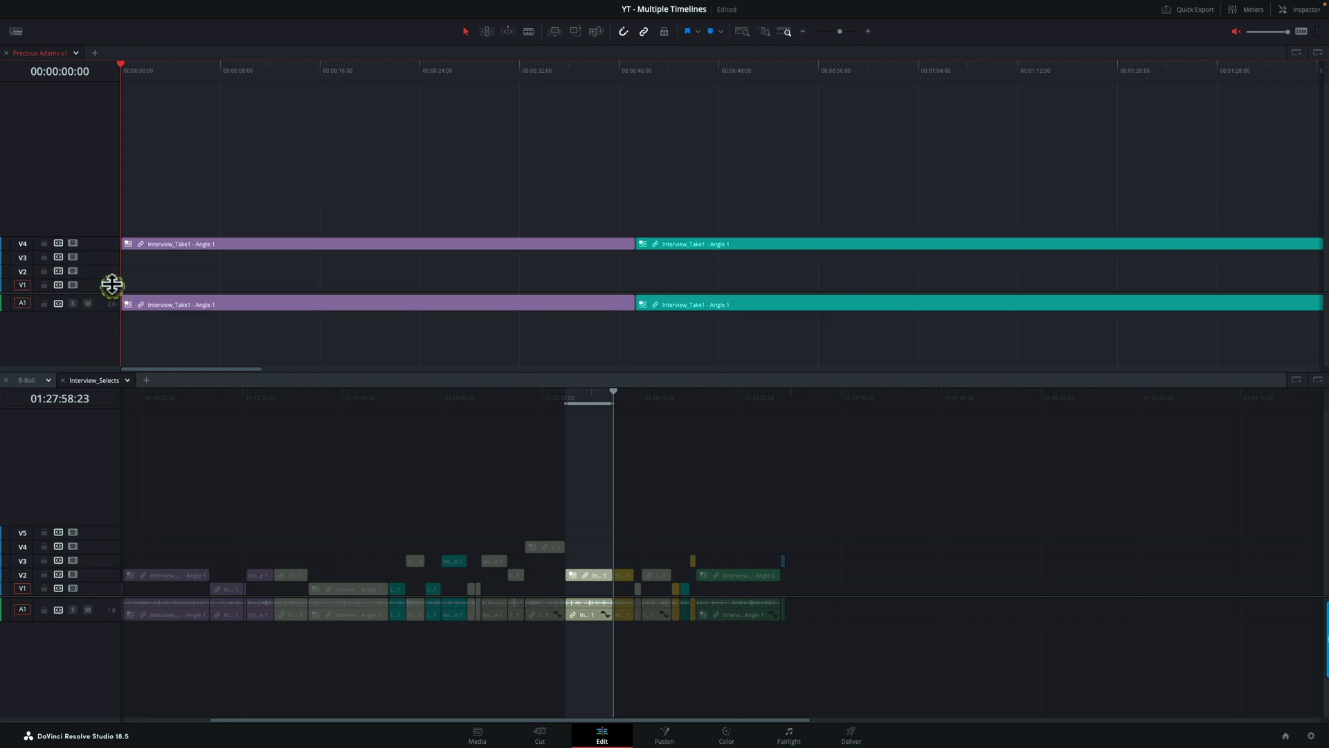
scroll(437, 169, down, 5)
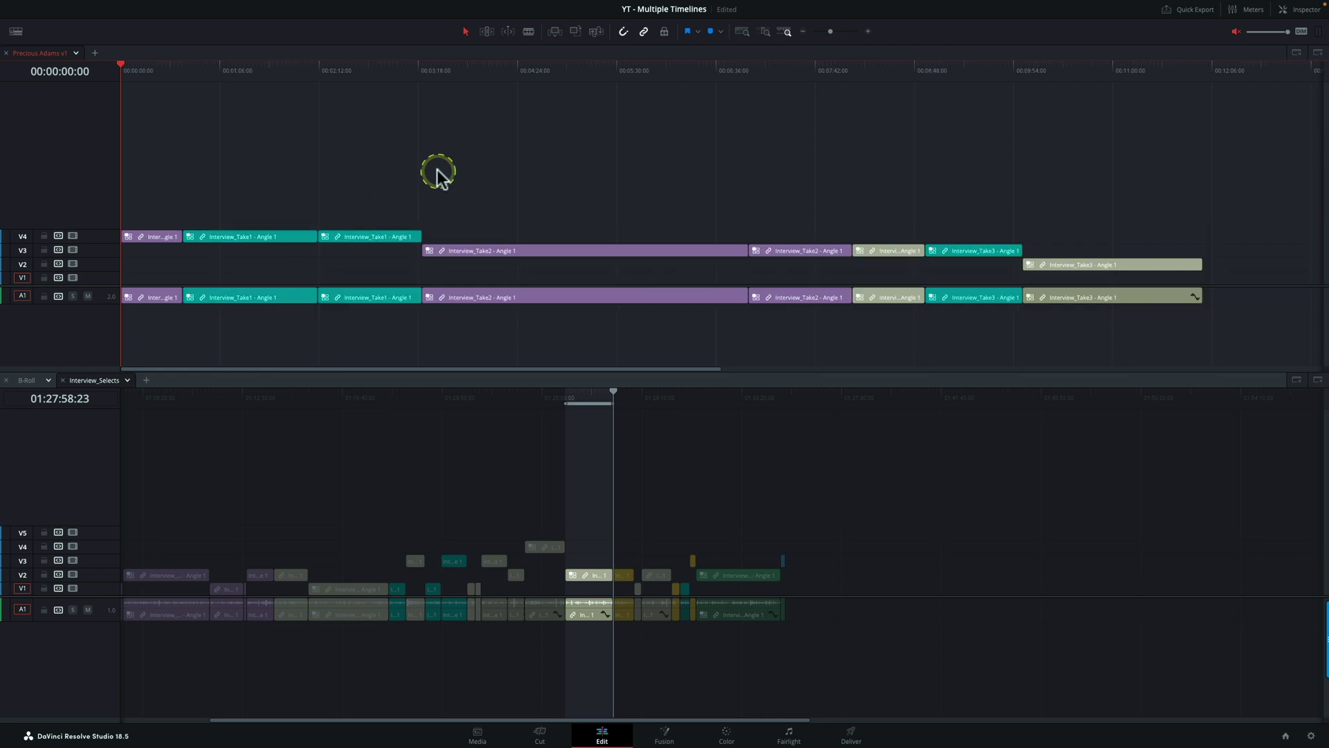
Drag the Interview_Take4 - Angle 1 clip to the end of Precious Adams v1 on V2 and A1.
click(685, 478)
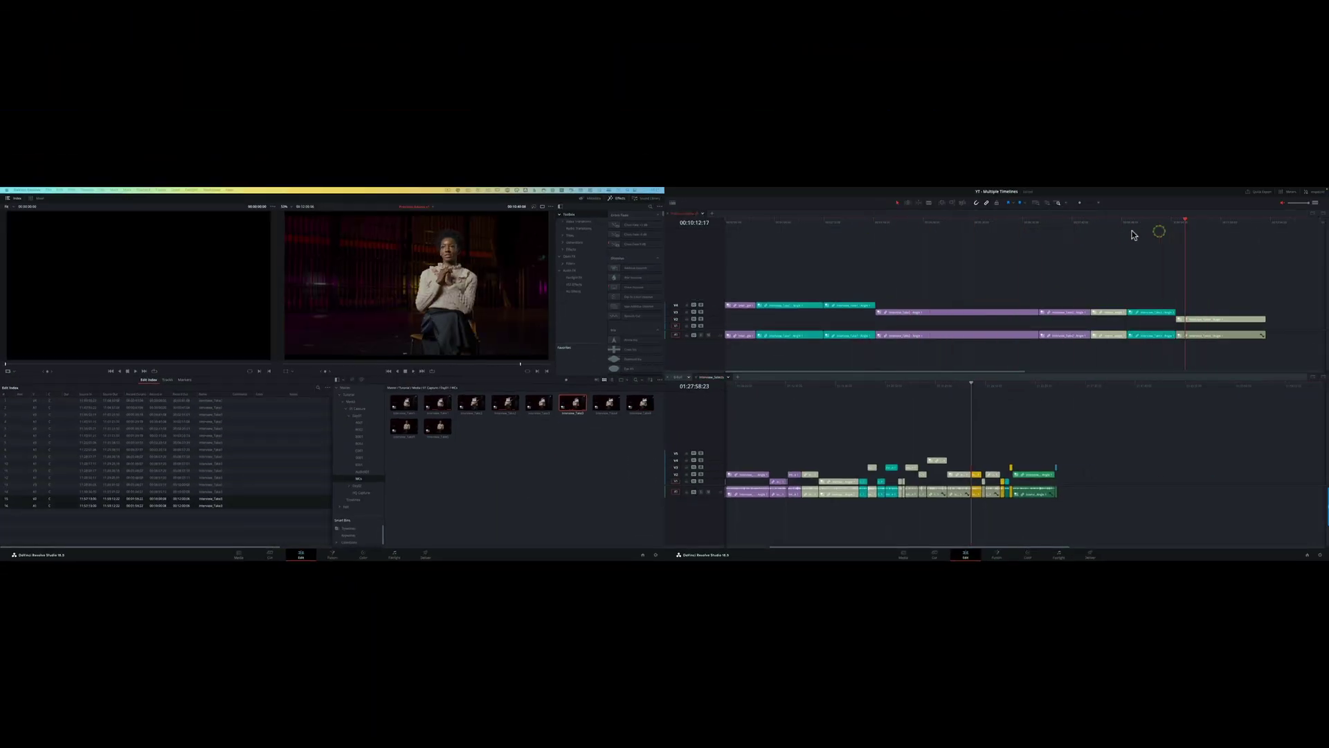
click(854, 223)
drag(945, 249, 1090, 249)
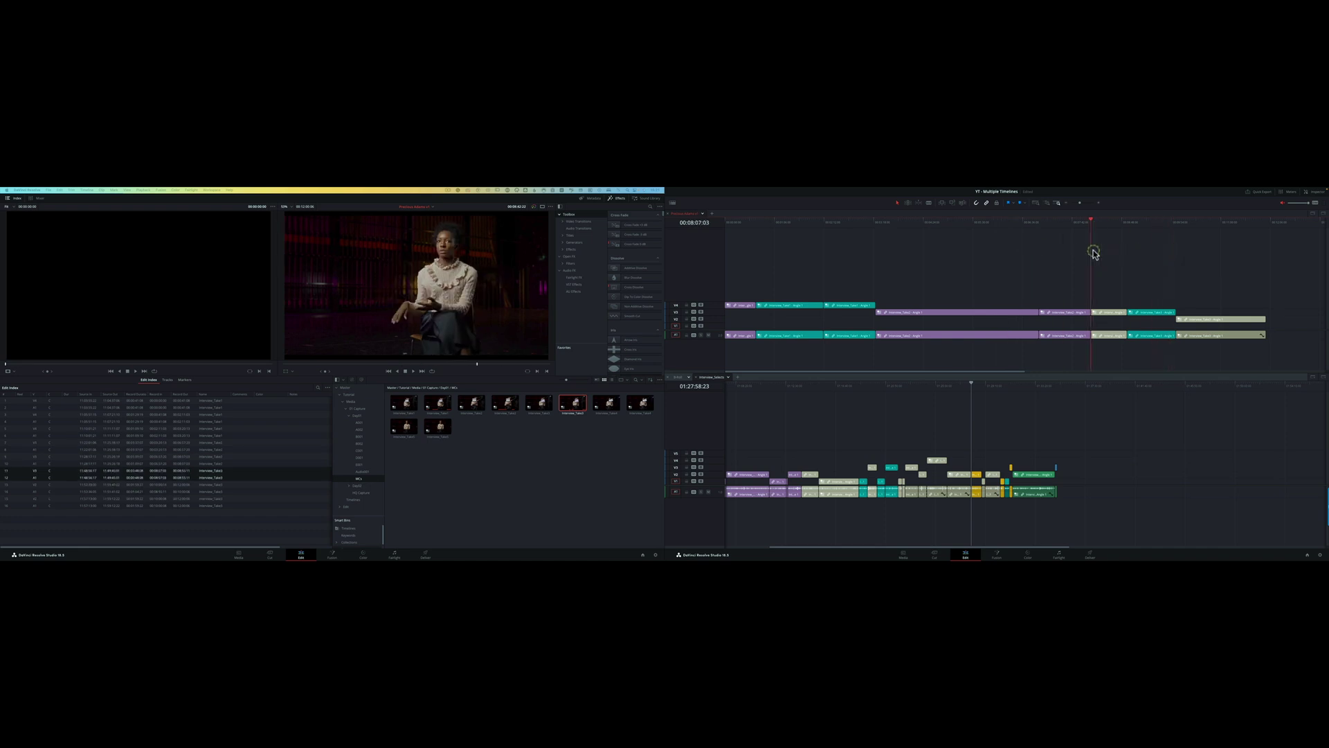
drag(1016, 393, 1024, 387)
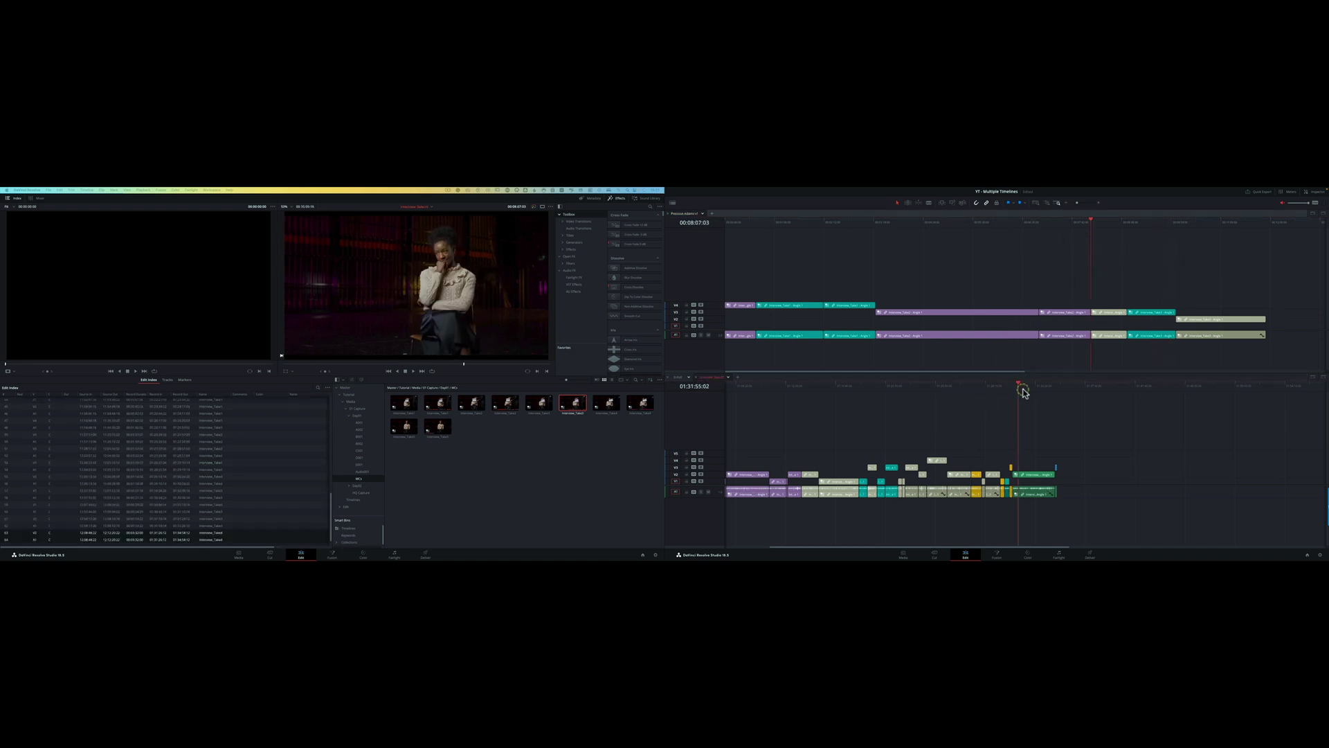
click(1025, 478)
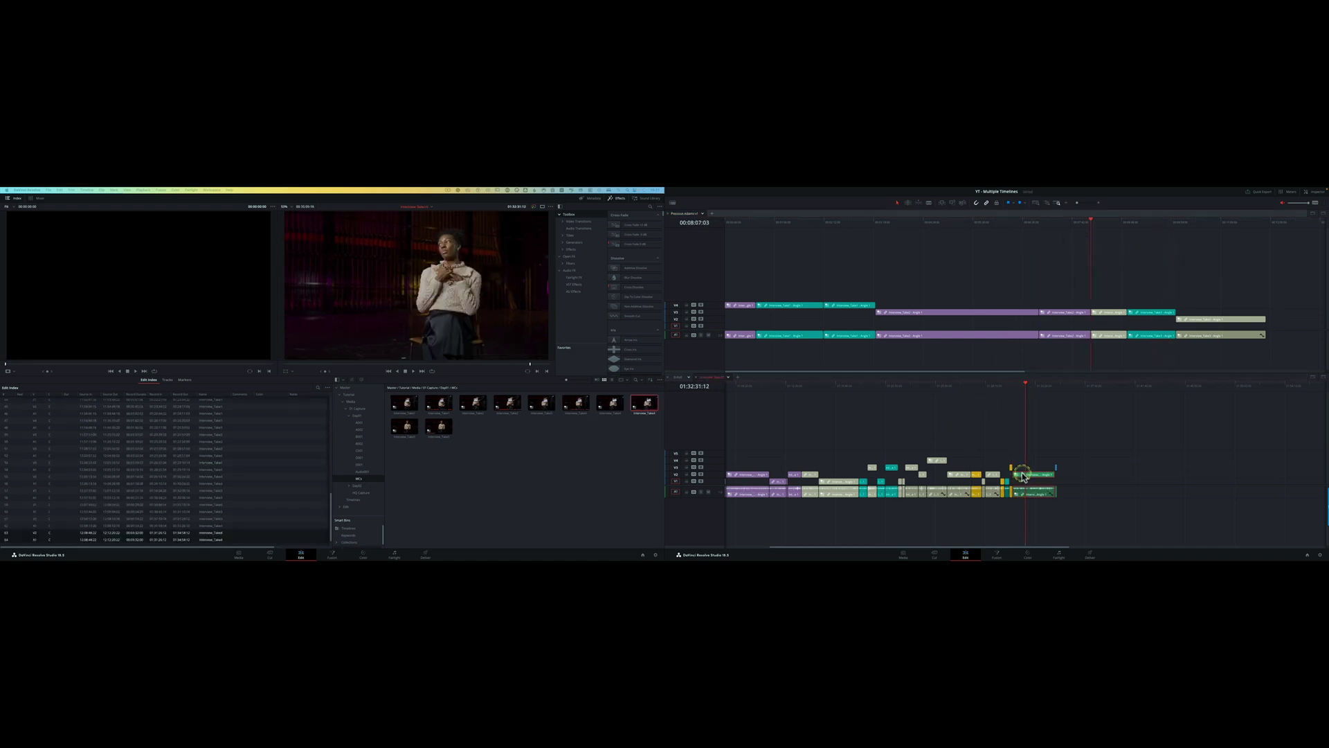
drag(1021, 477, 1269, 322)
click(1060, 284)
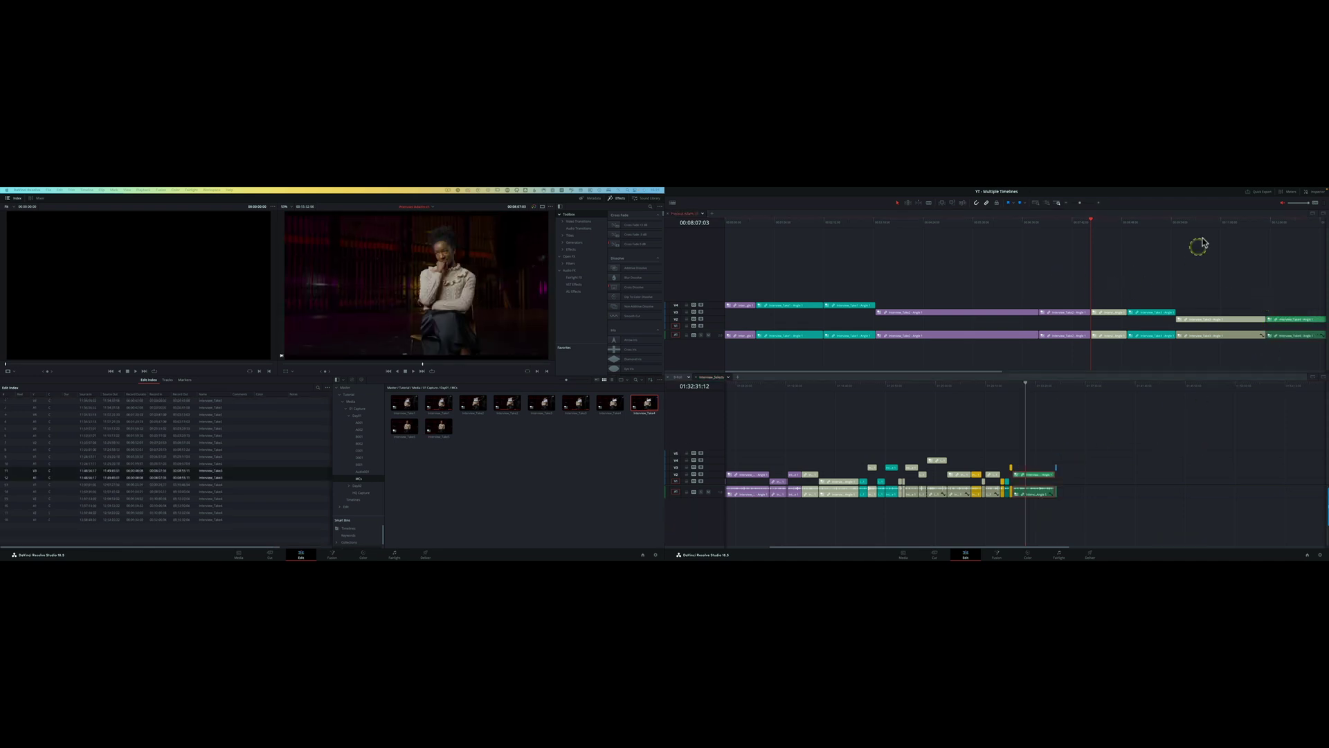
click(1237, 222)
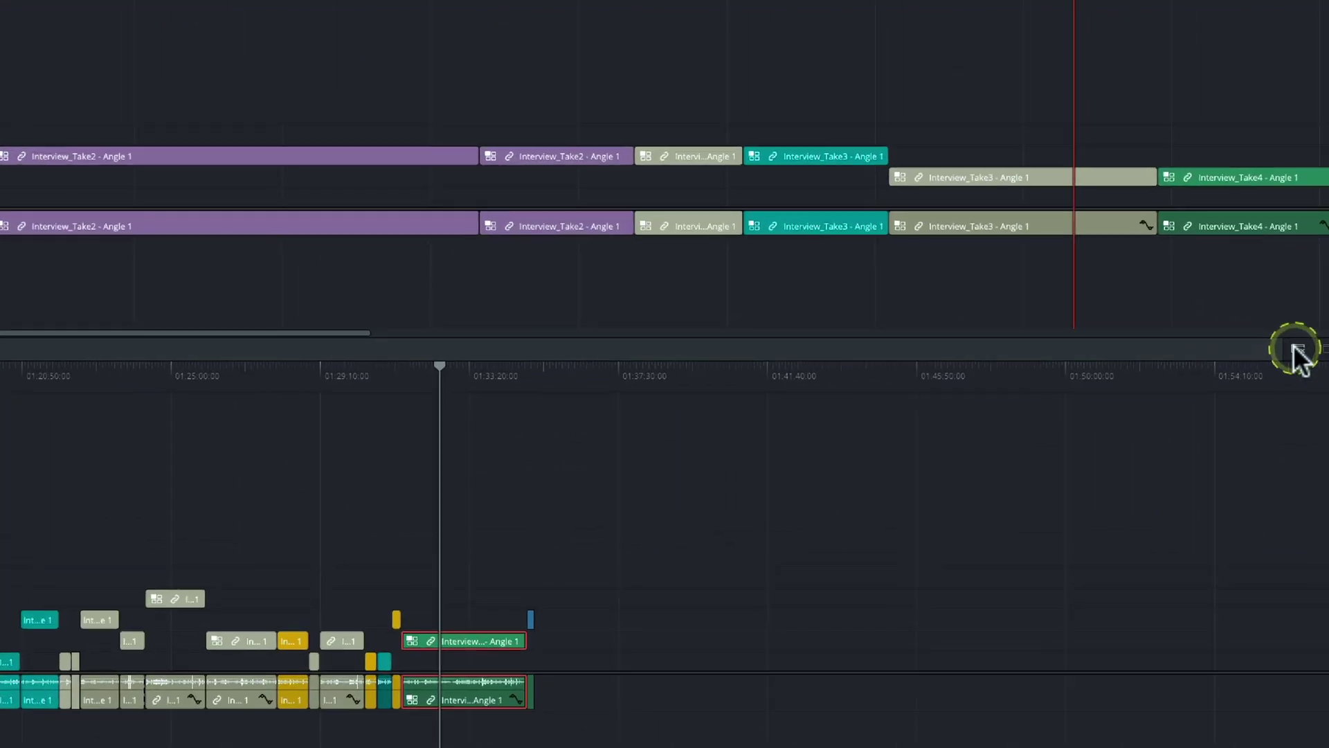
Close the stacked Interview_Selects panel, hide stacked tabs, and zoom Precious Adams v1 to fit.
click(1297, 348)
click(23, 46)
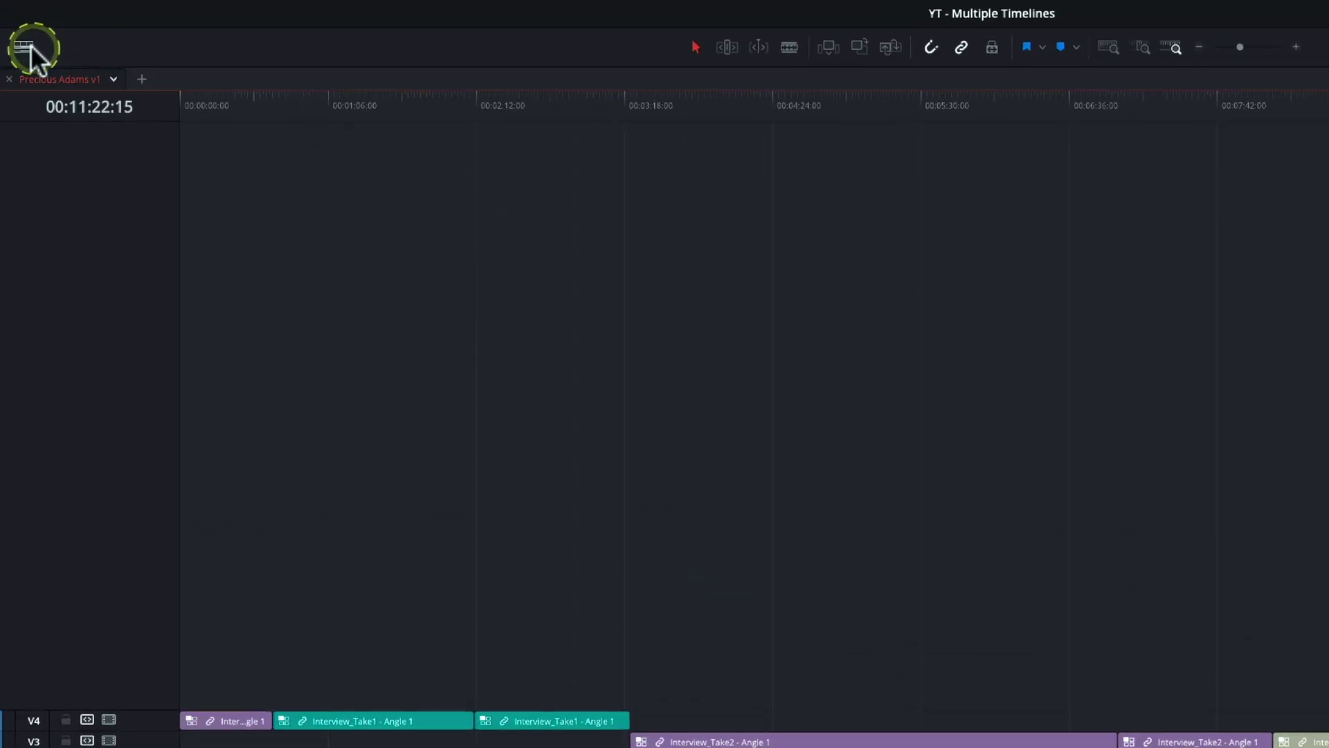
click(50, 108)
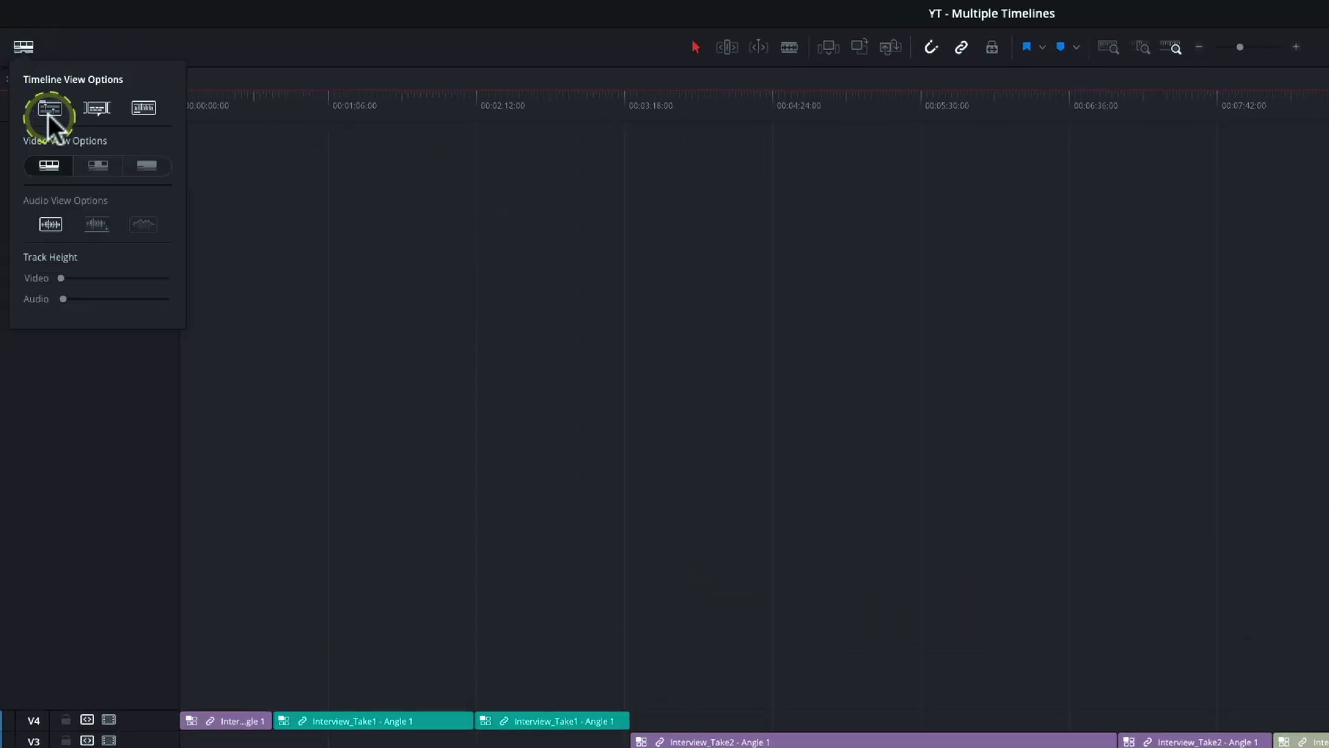
click(1042, 334)
key(ctrl+minus)
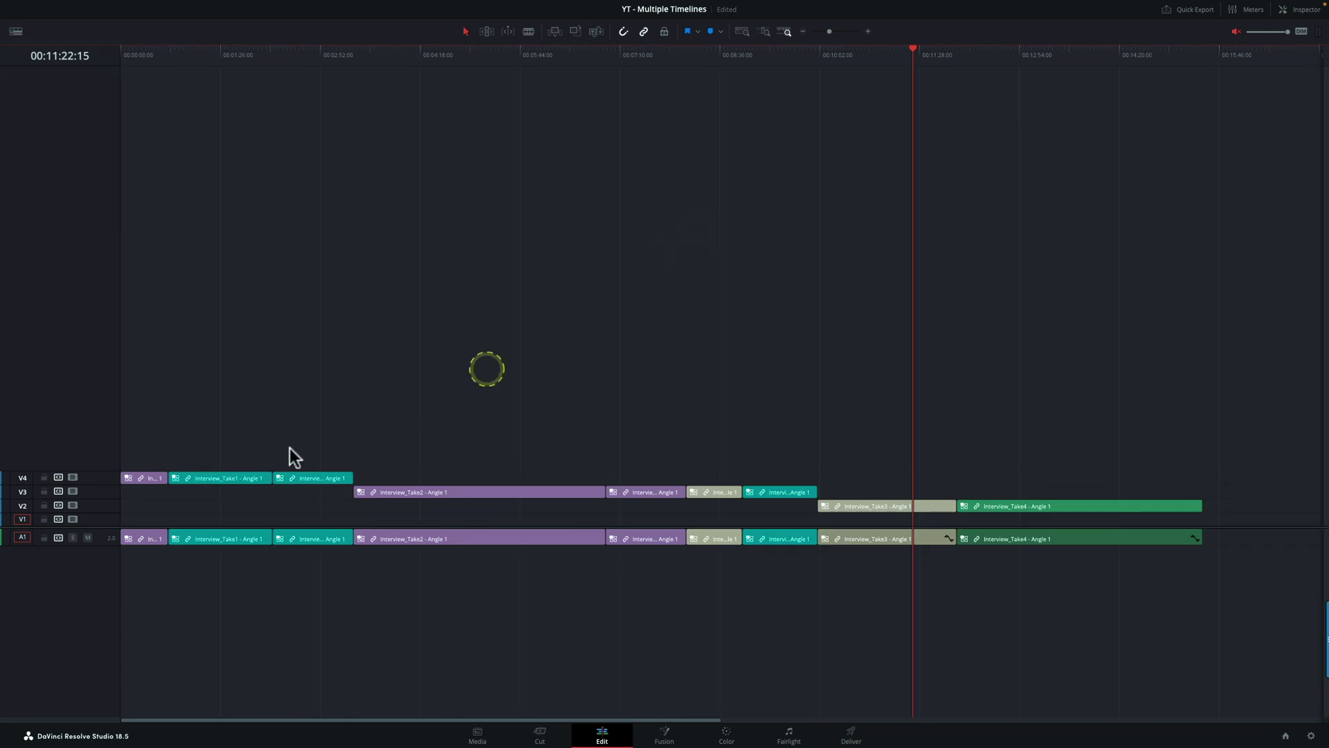
click(99, 492)
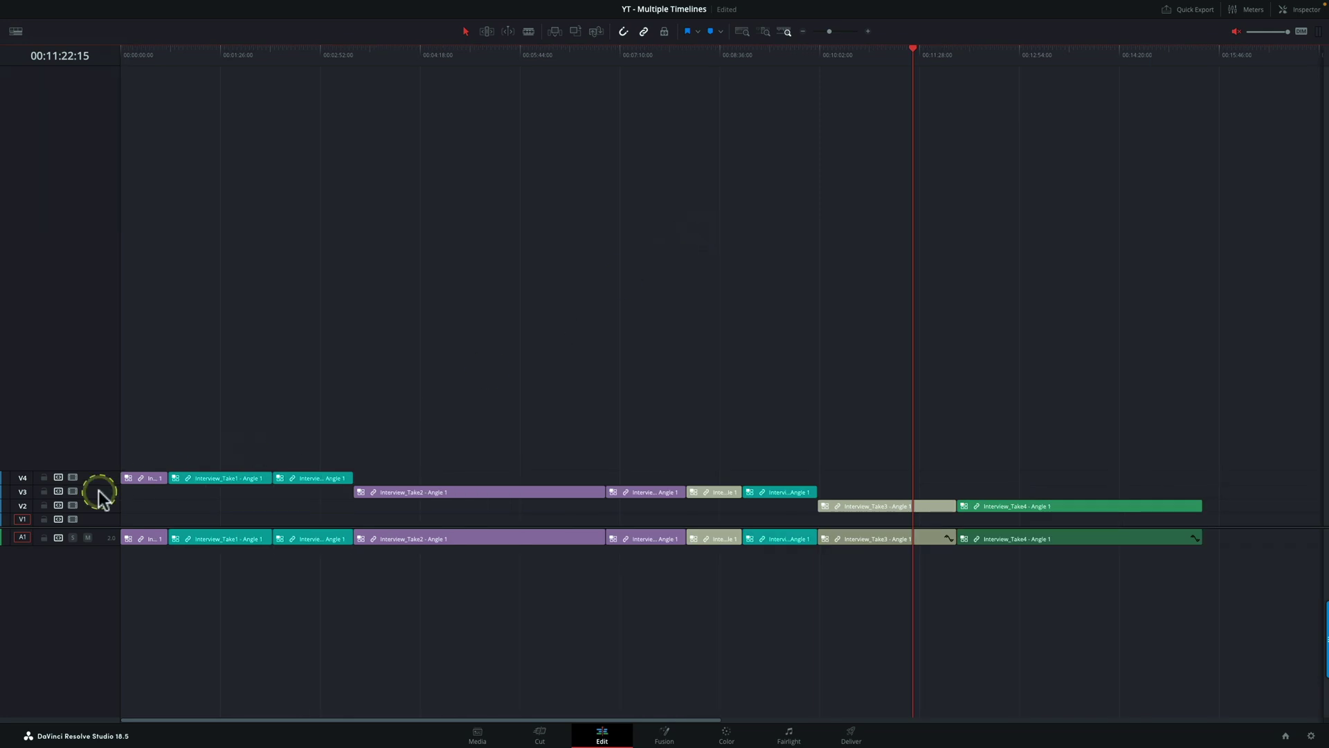